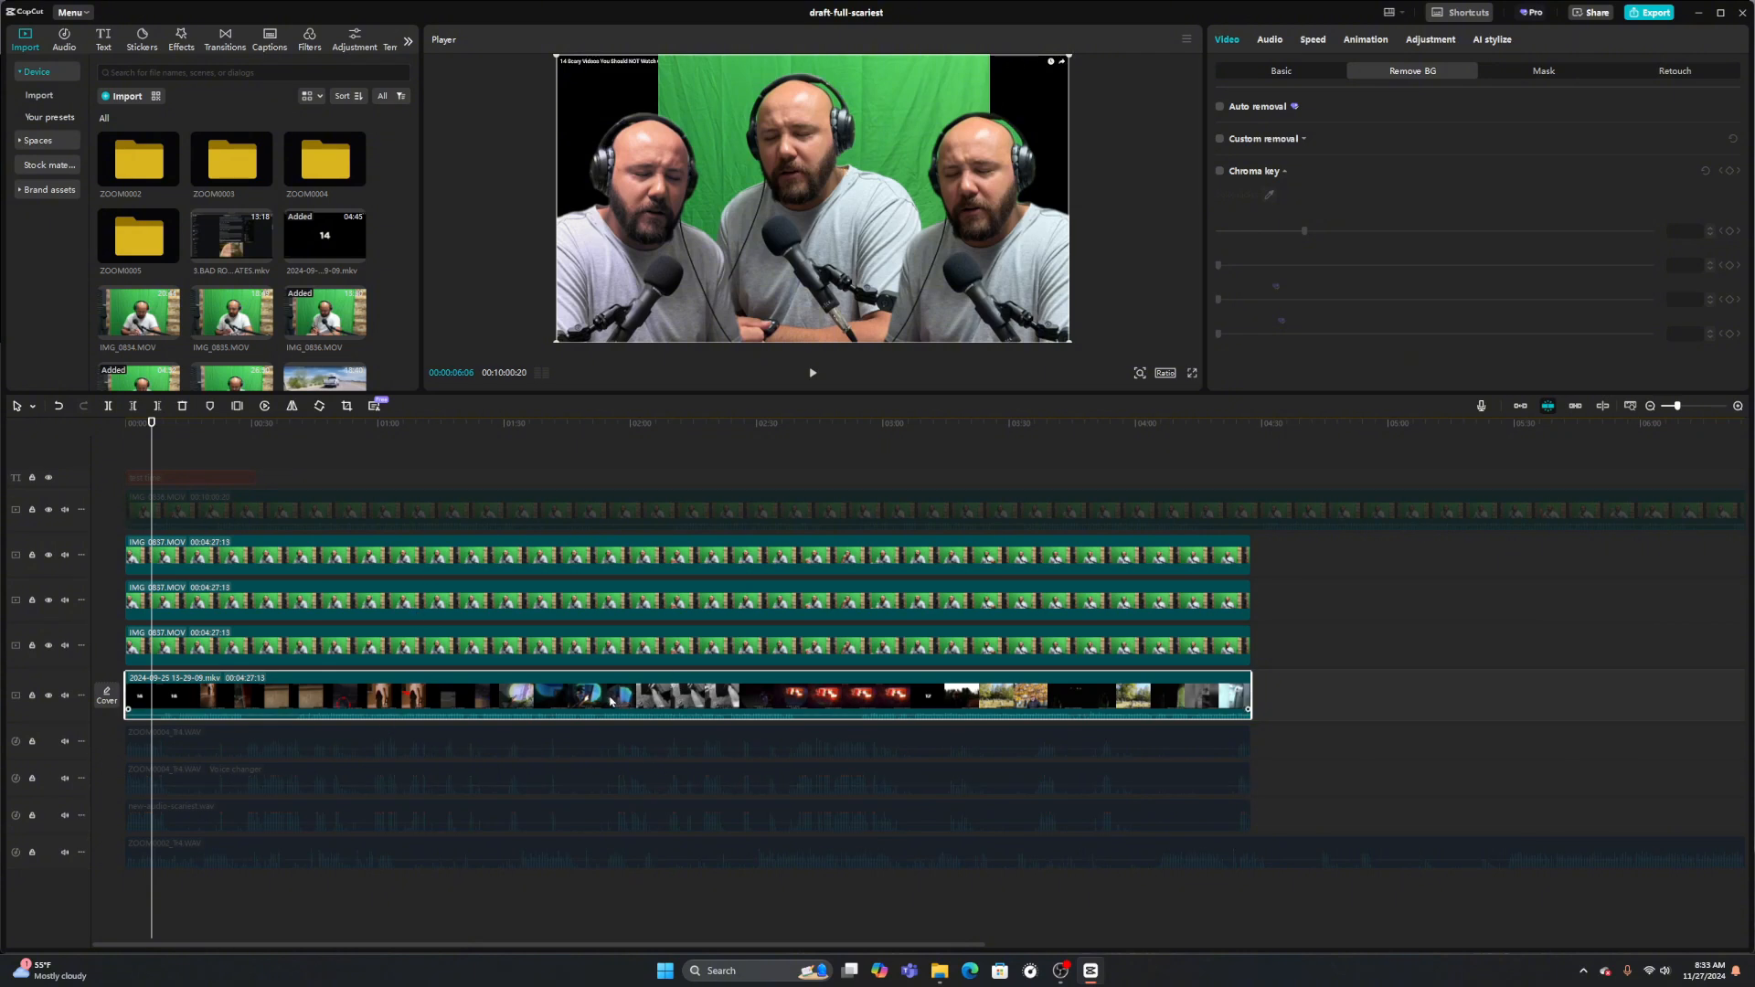
# Disable the background video clip beneath the camera clips and enable it again
pyautogui.press('v')
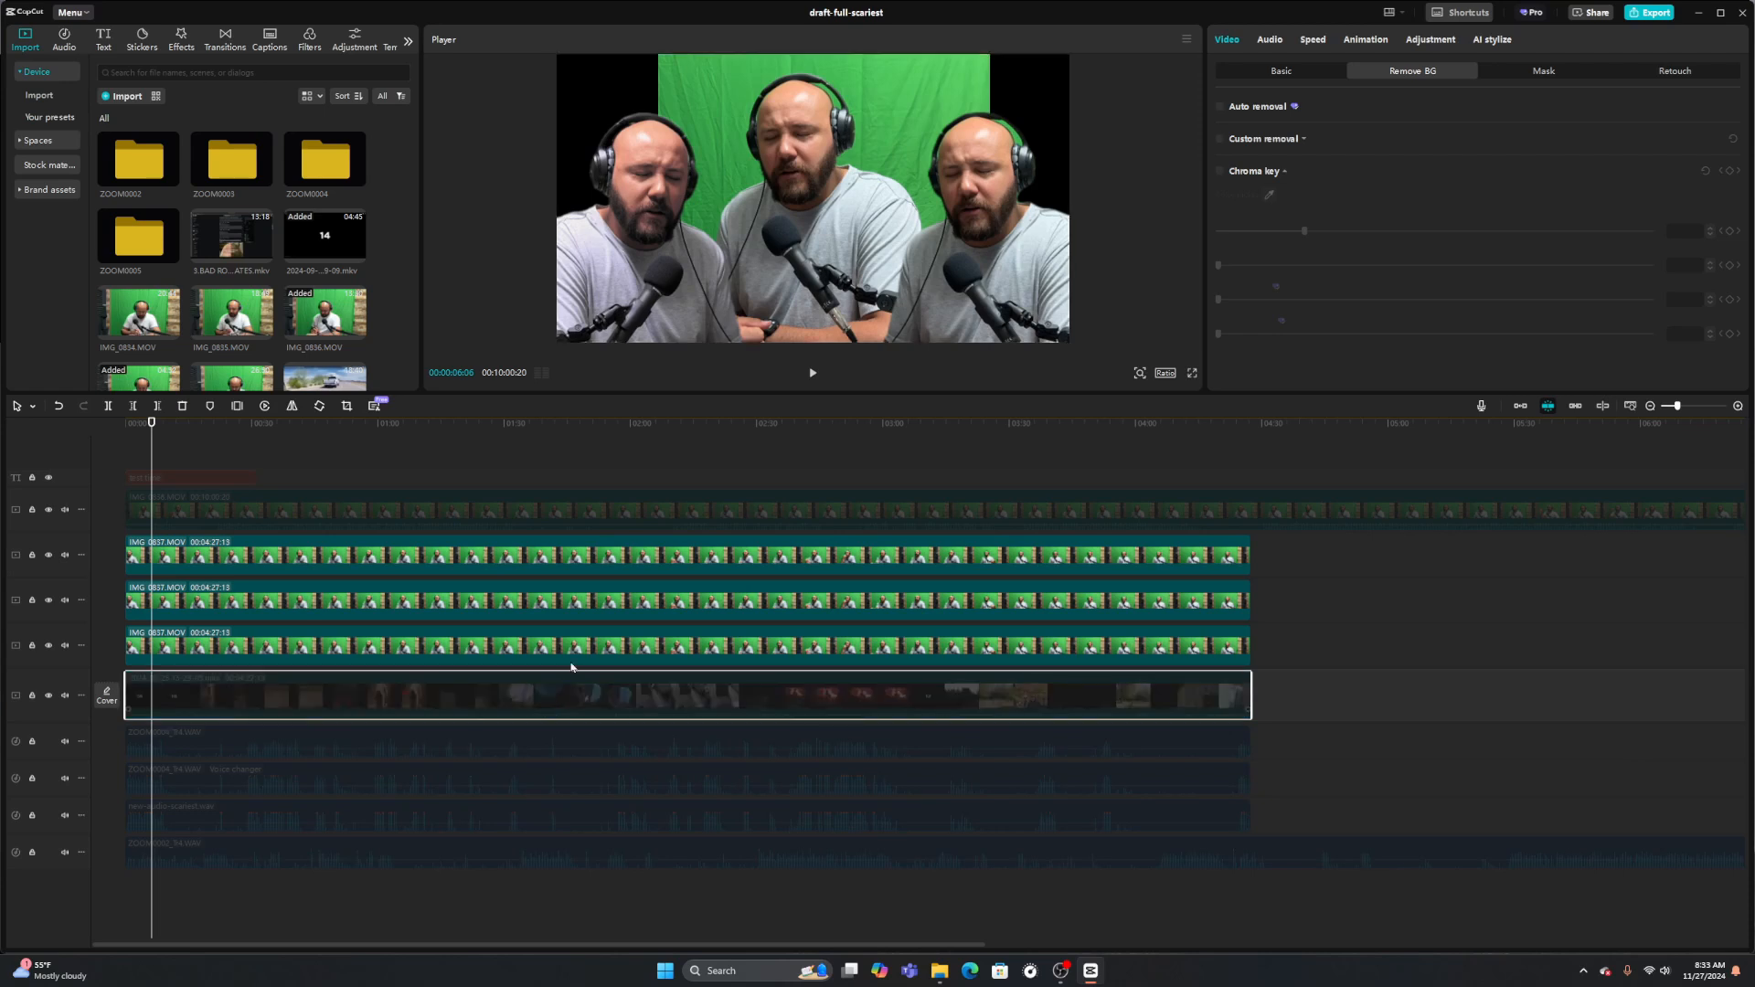
pyautogui.press('v')
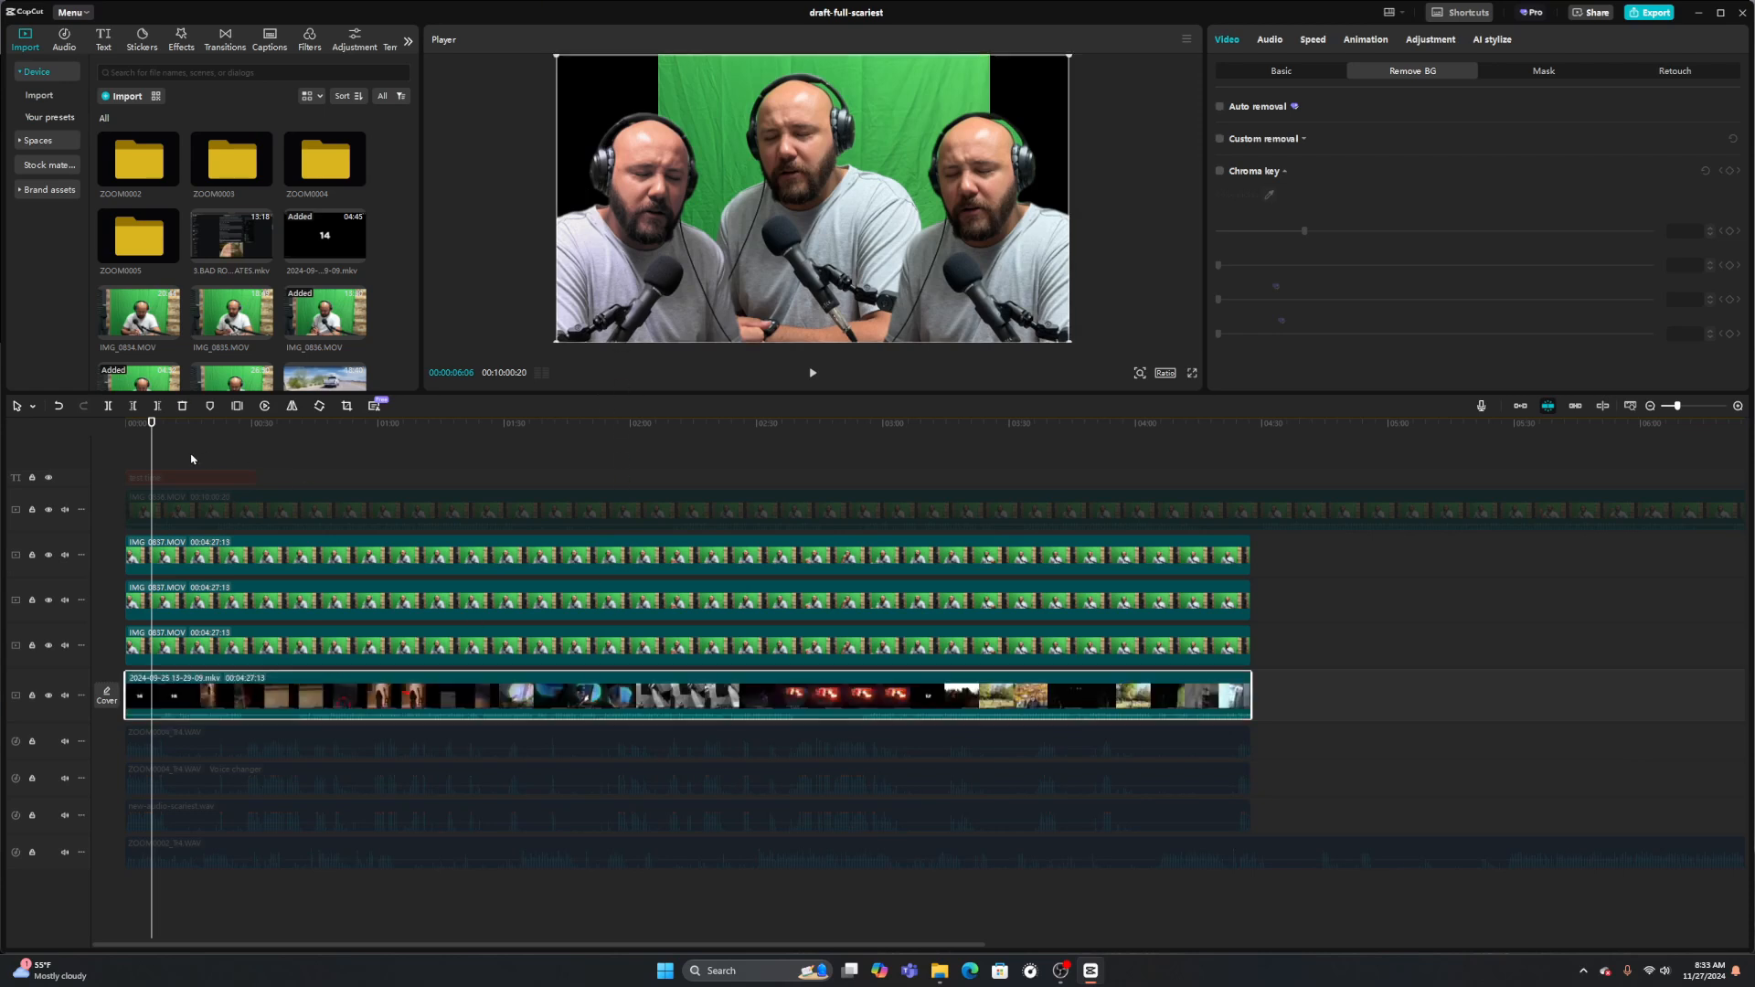
# Move the playhead to 00:00:14:05 and disable the upper two of the three visible IMG_0837.MOV clips
pyautogui.moveTo(152, 441); pyautogui.dragTo(185, 462)
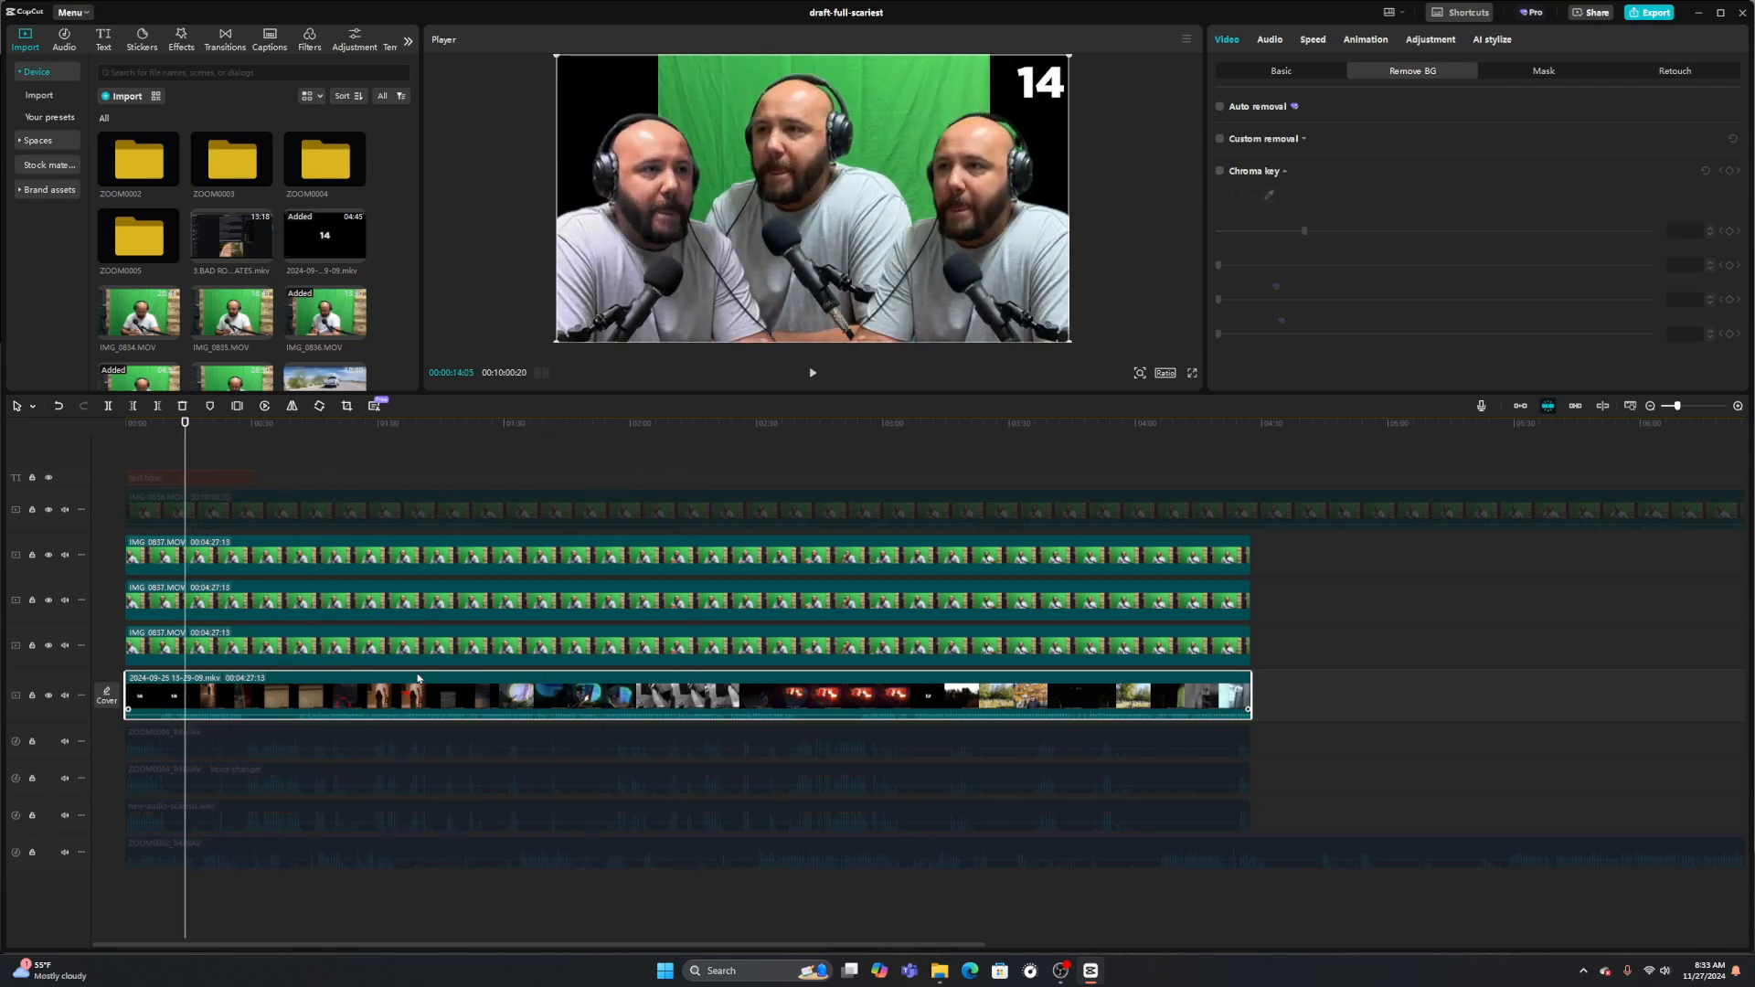
pyautogui.click(449, 554)
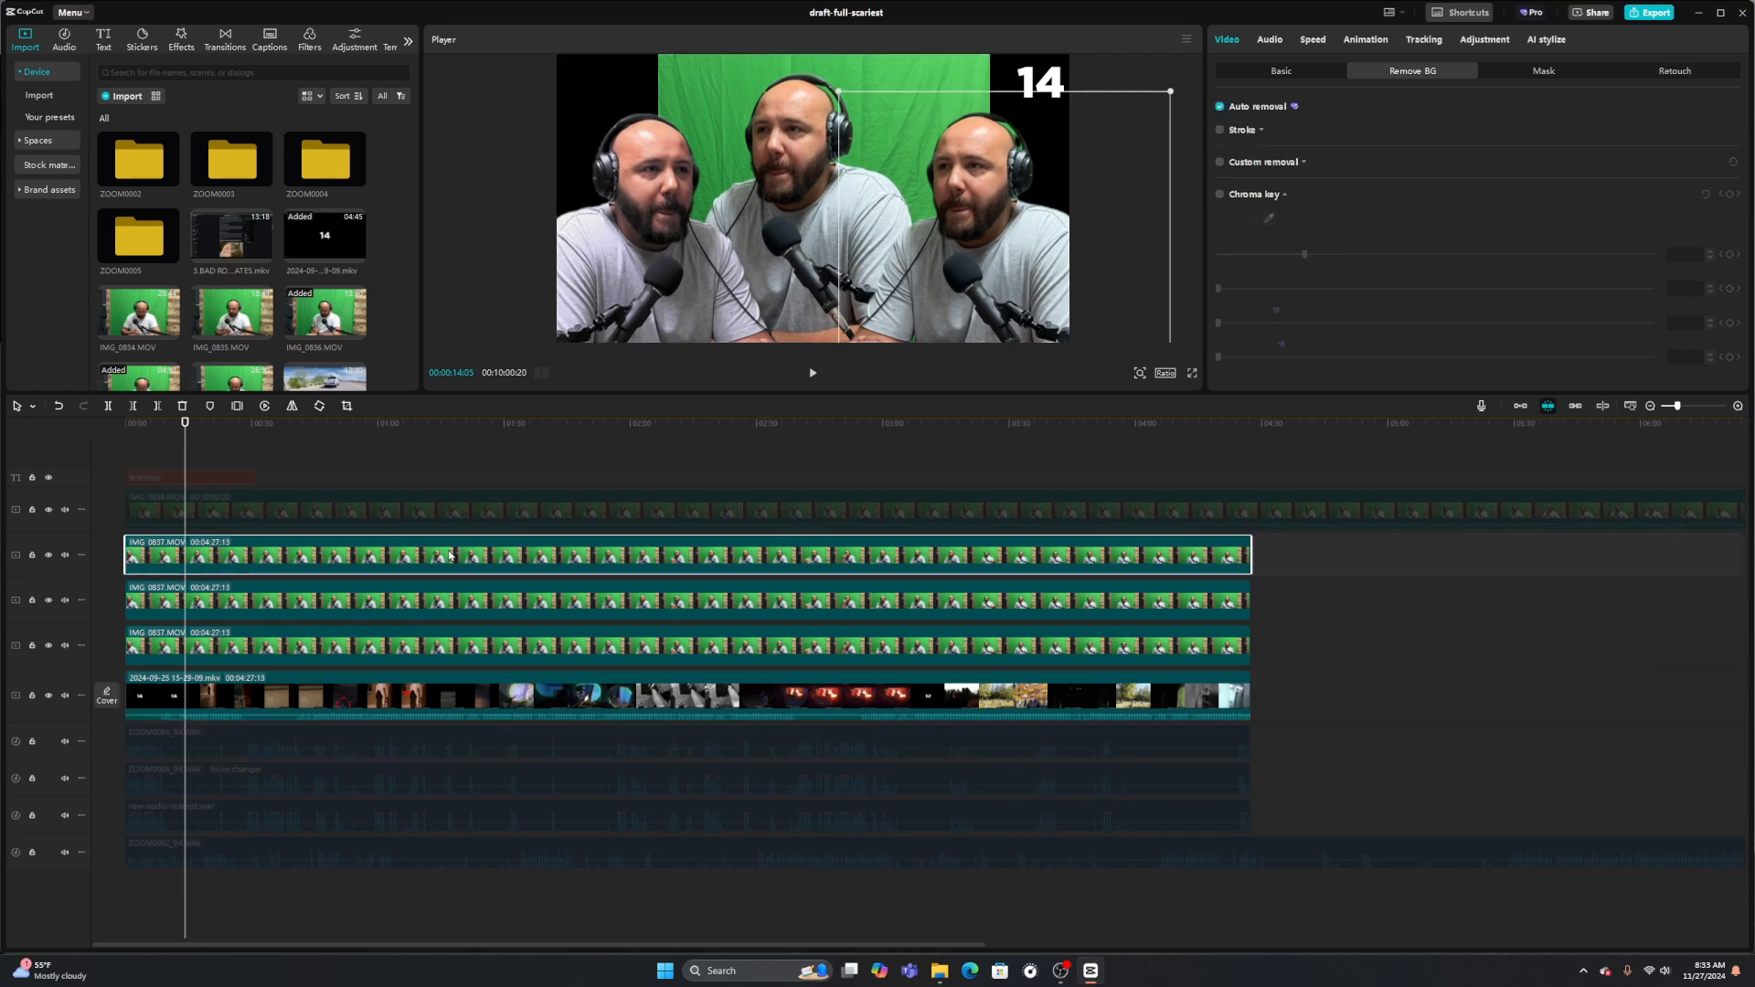
pyautogui.press('v')
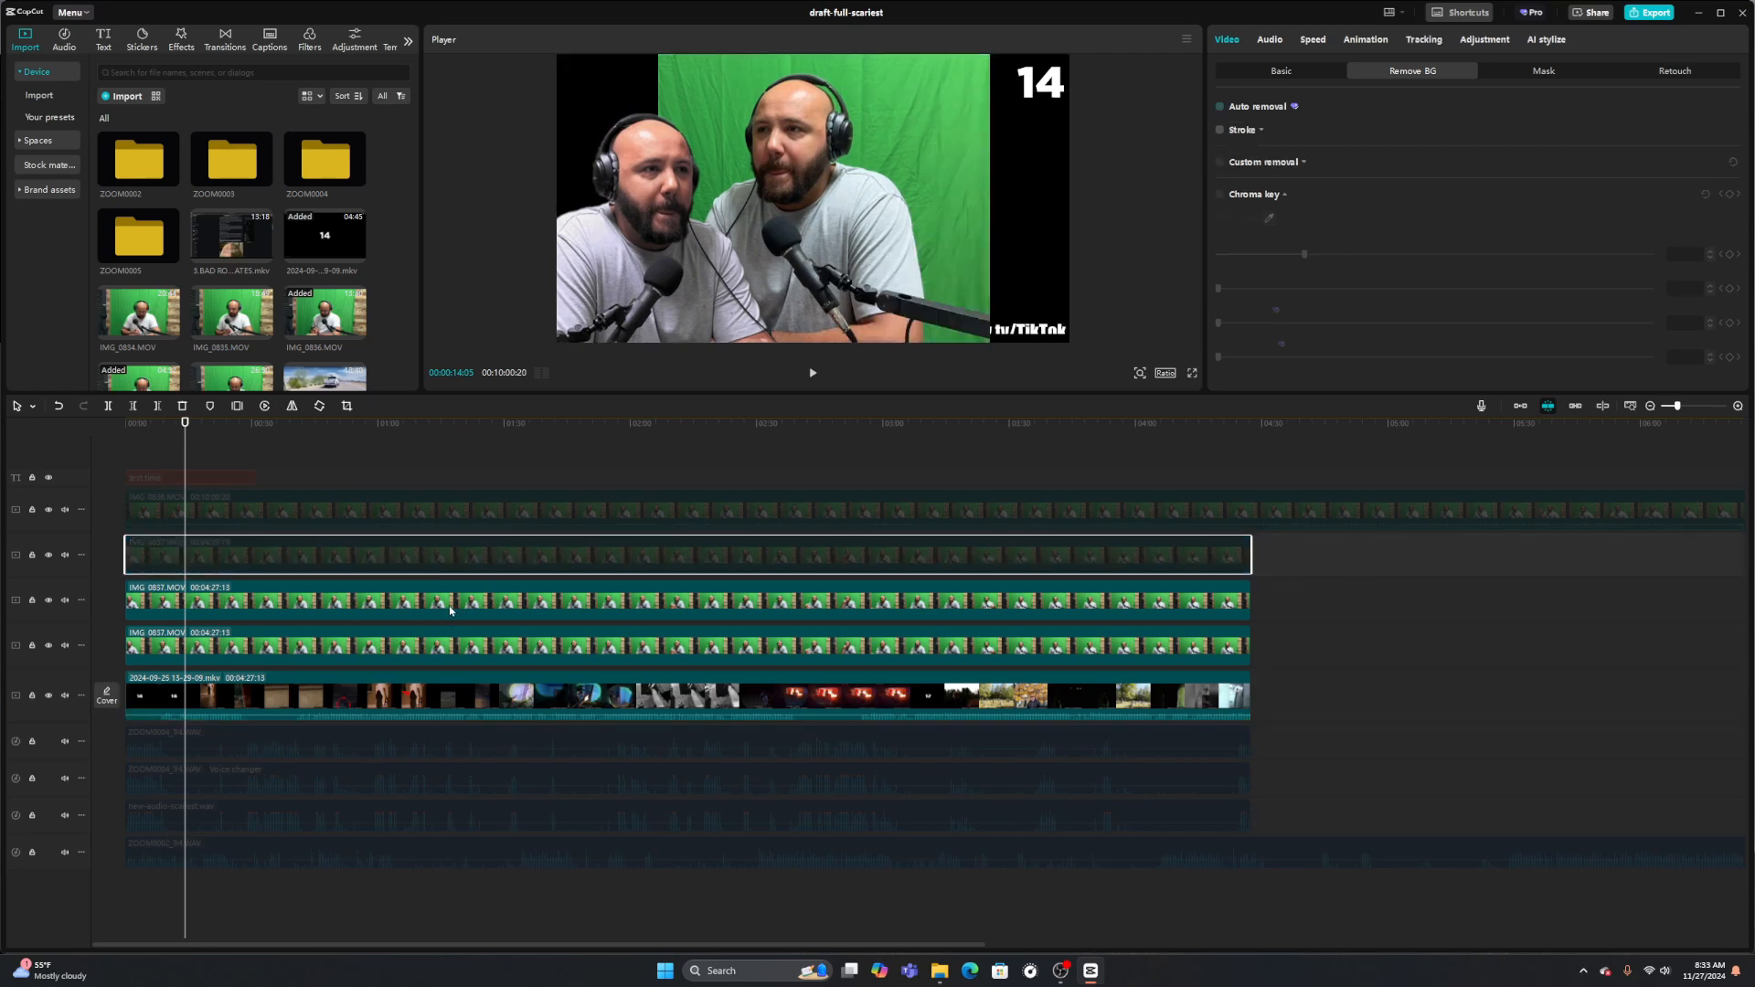
pyautogui.click(449, 611)
pyautogui.press('v')
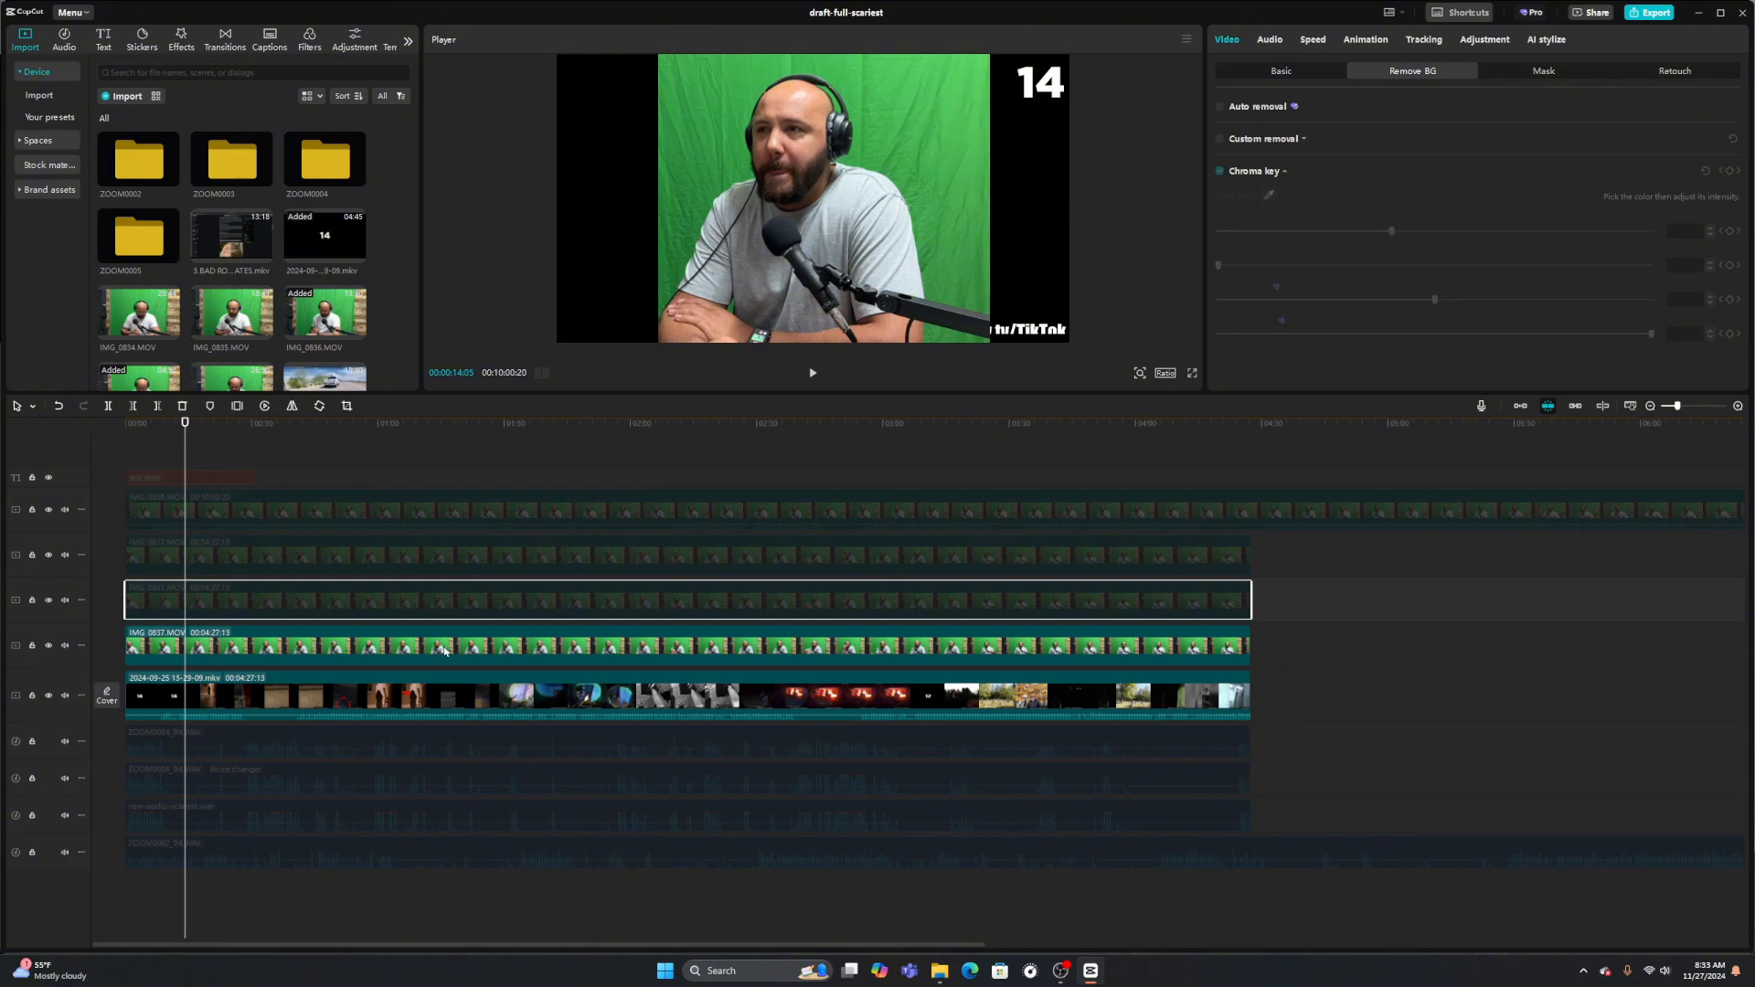
# Scale the lowest IMG_0837.MOV clip down to 70%
pyautogui.click(445, 651)
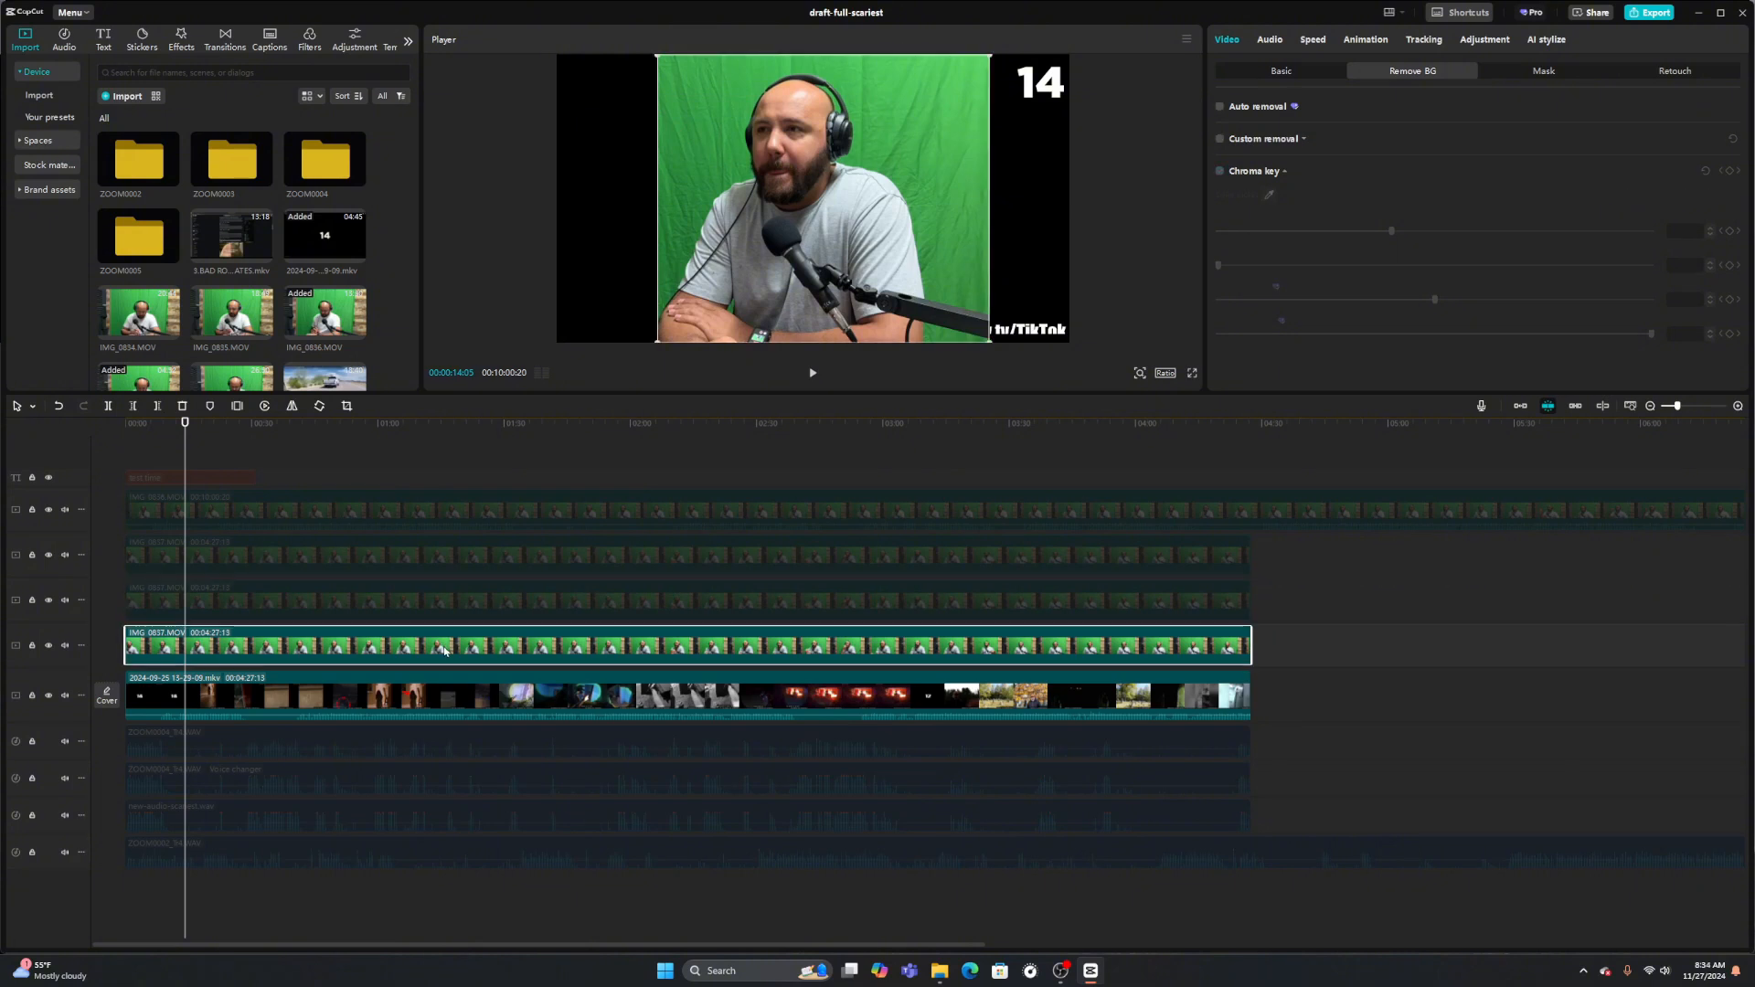
pyautogui.click(1282, 71)
pyautogui.moveTo(1303, 144); pyautogui.dragTo(1278, 159)
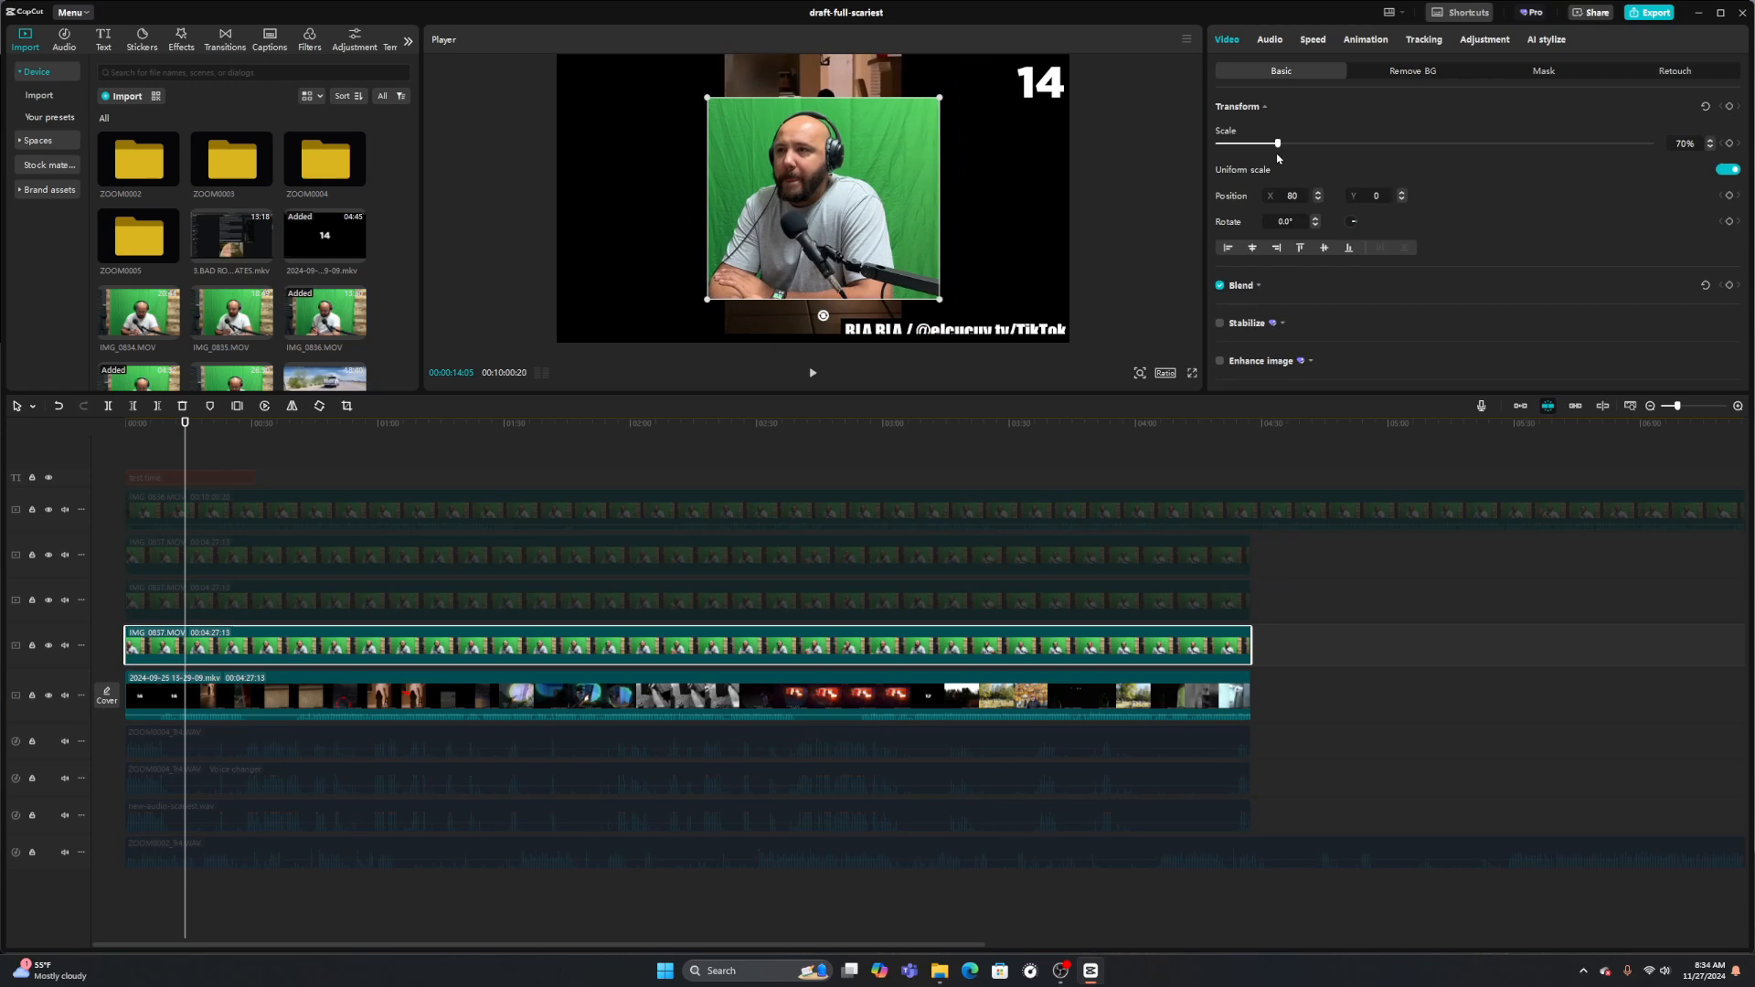
# Expand the lowest camera clip's crop to the full width and height of the original footage, and enlarge the clip to 113%
pyautogui.click(346, 406)
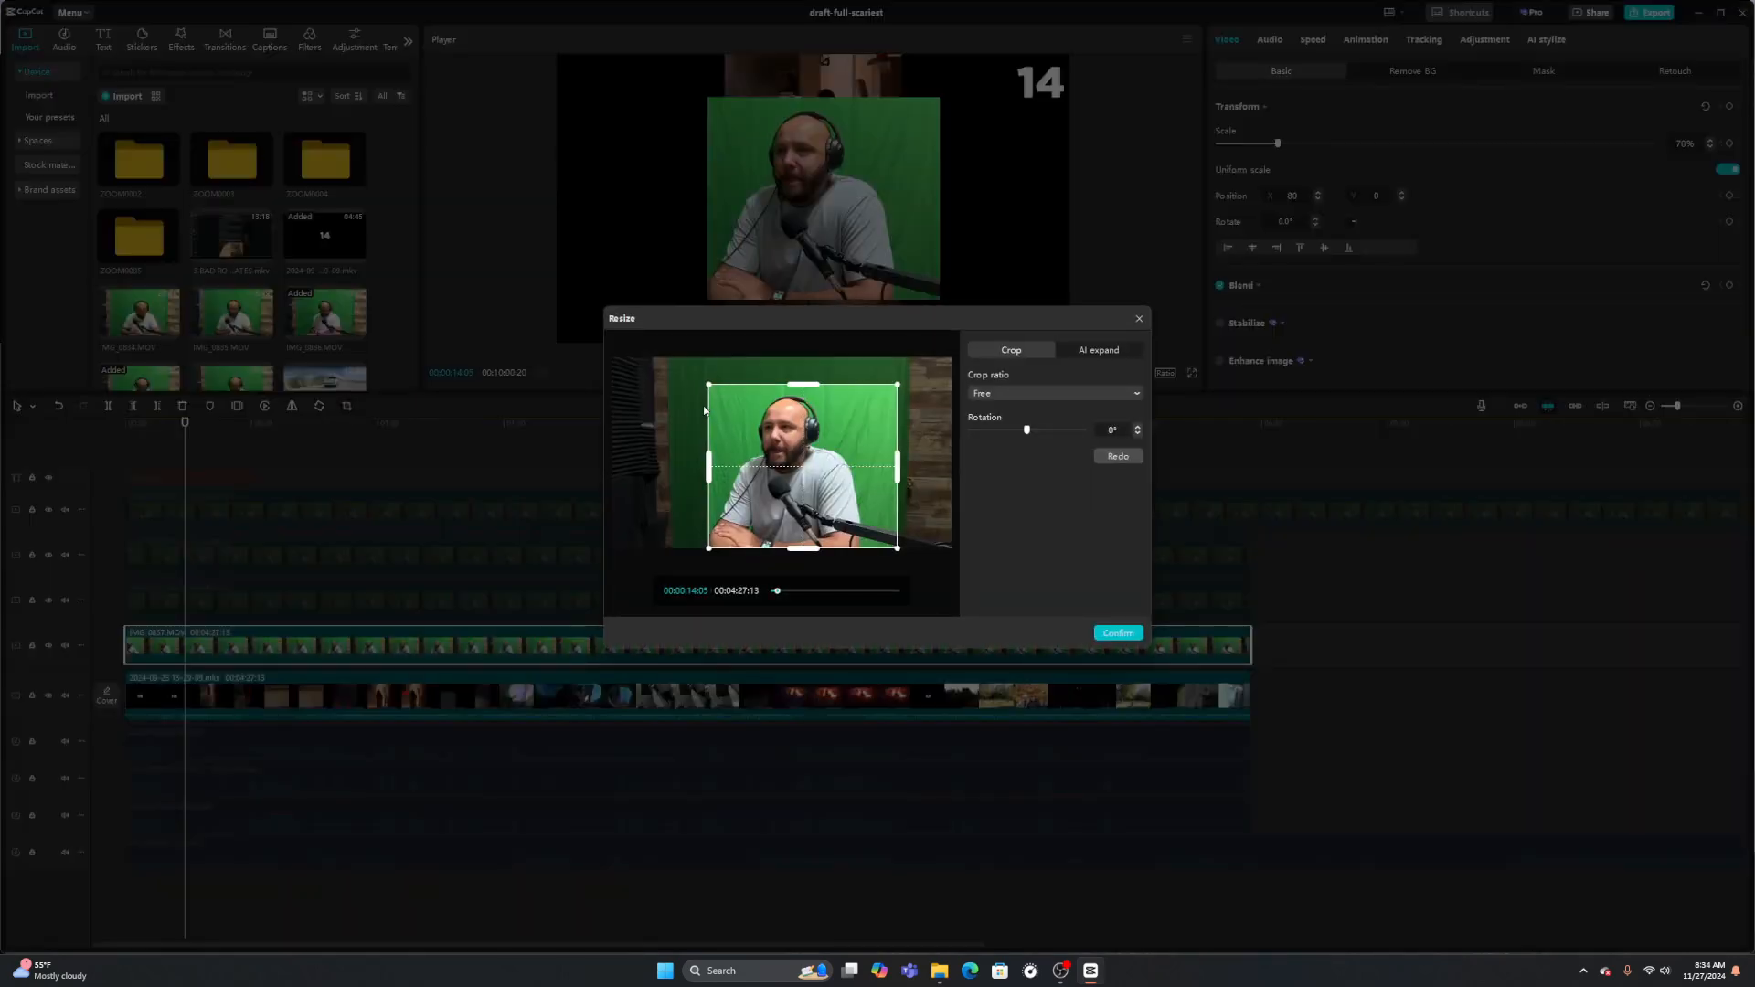
pyautogui.moveTo(708, 412); pyautogui.dragTo(611, 413)
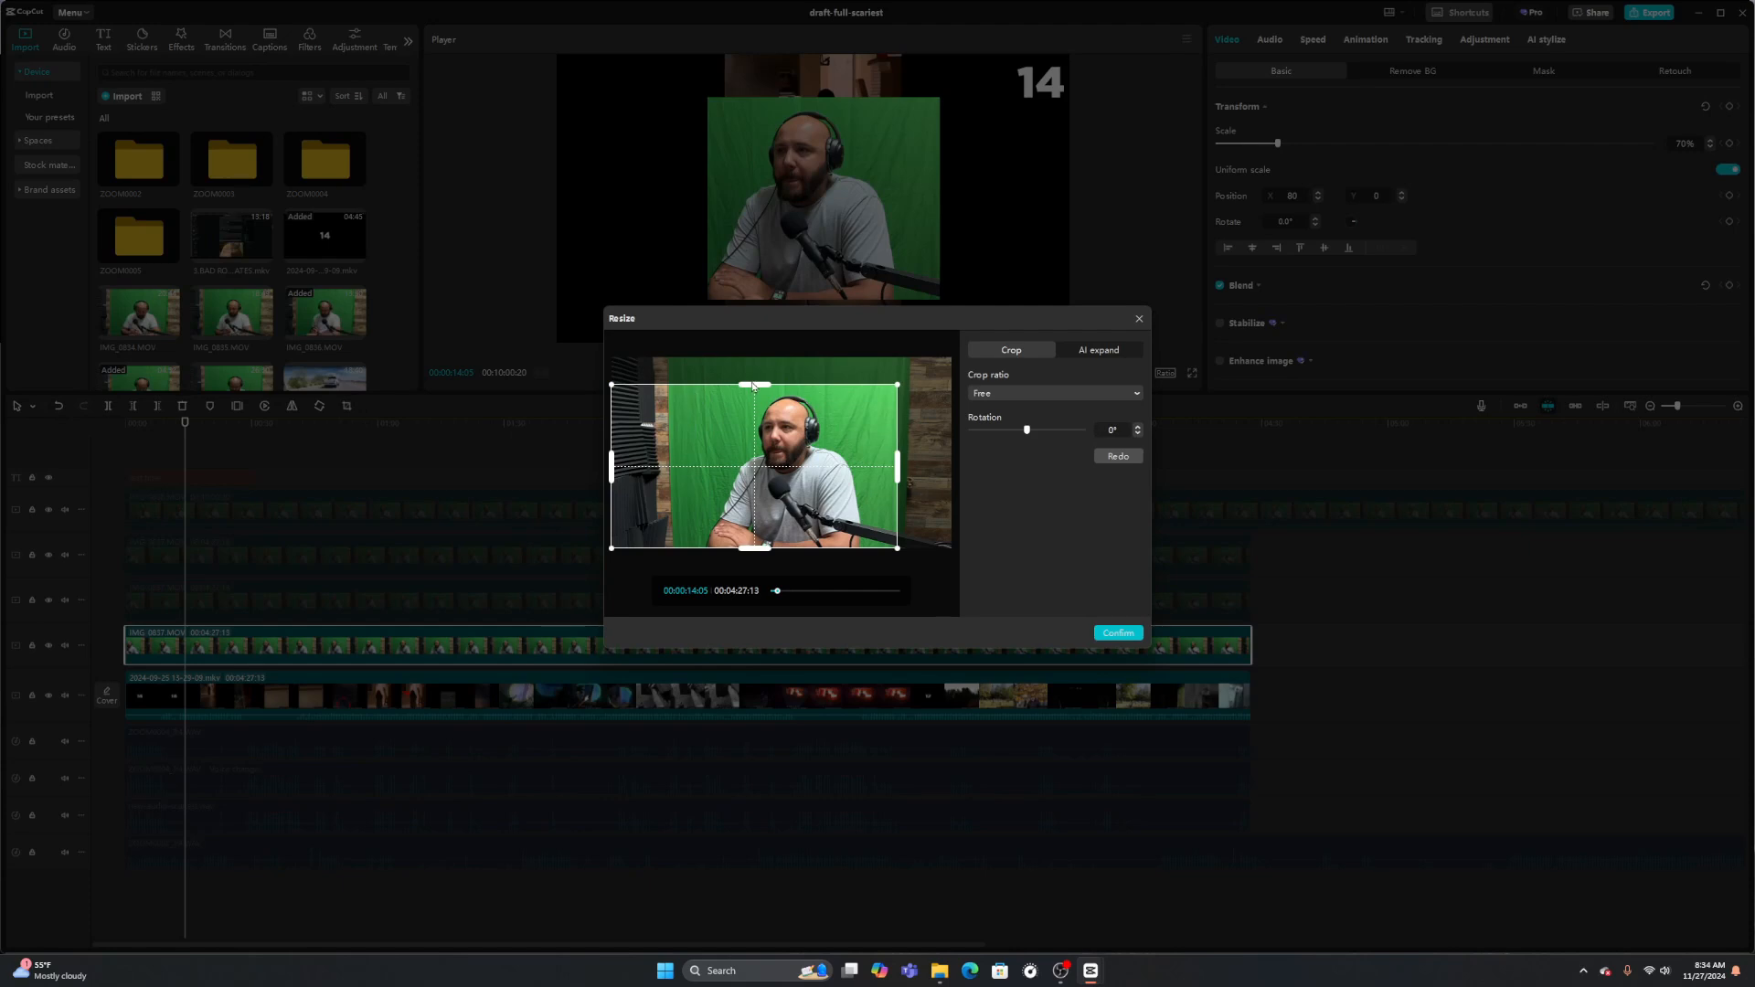
pyautogui.moveTo(753, 386); pyautogui.dragTo(754, 357)
pyautogui.moveTo(901, 460); pyautogui.dragTo(952, 460)
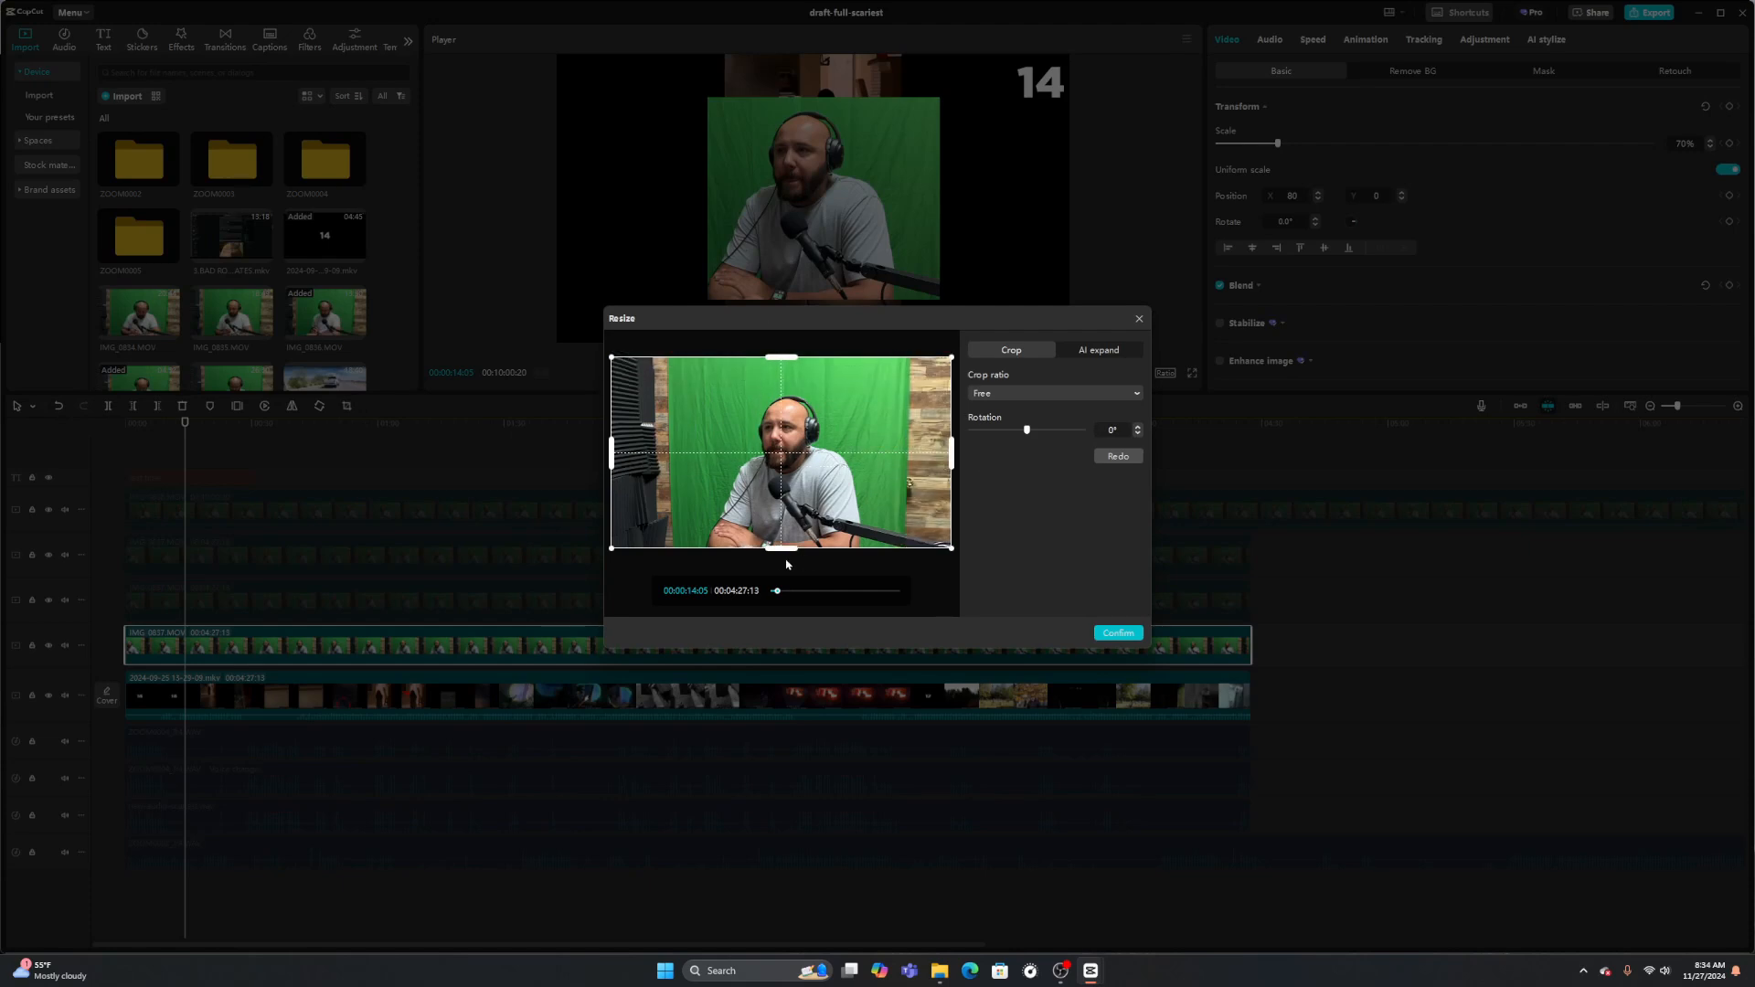
pyautogui.click(1129, 640)
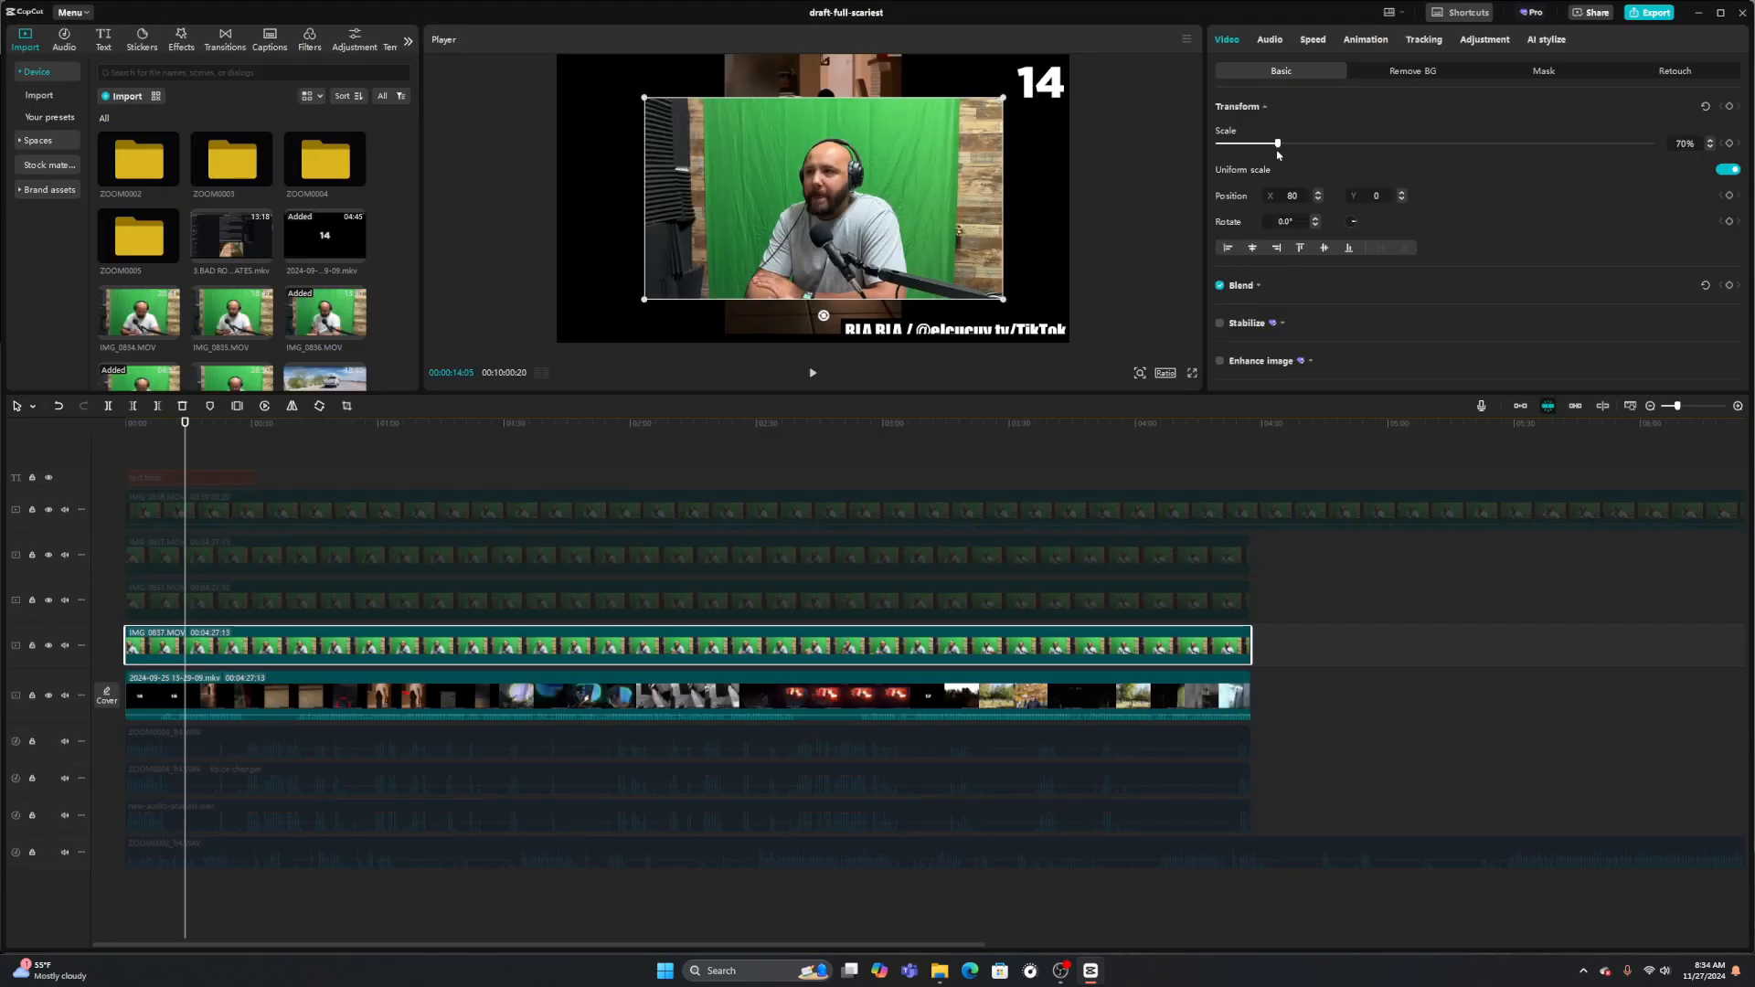
pyautogui.moveTo(1278, 144); pyautogui.dragTo(1317, 151)
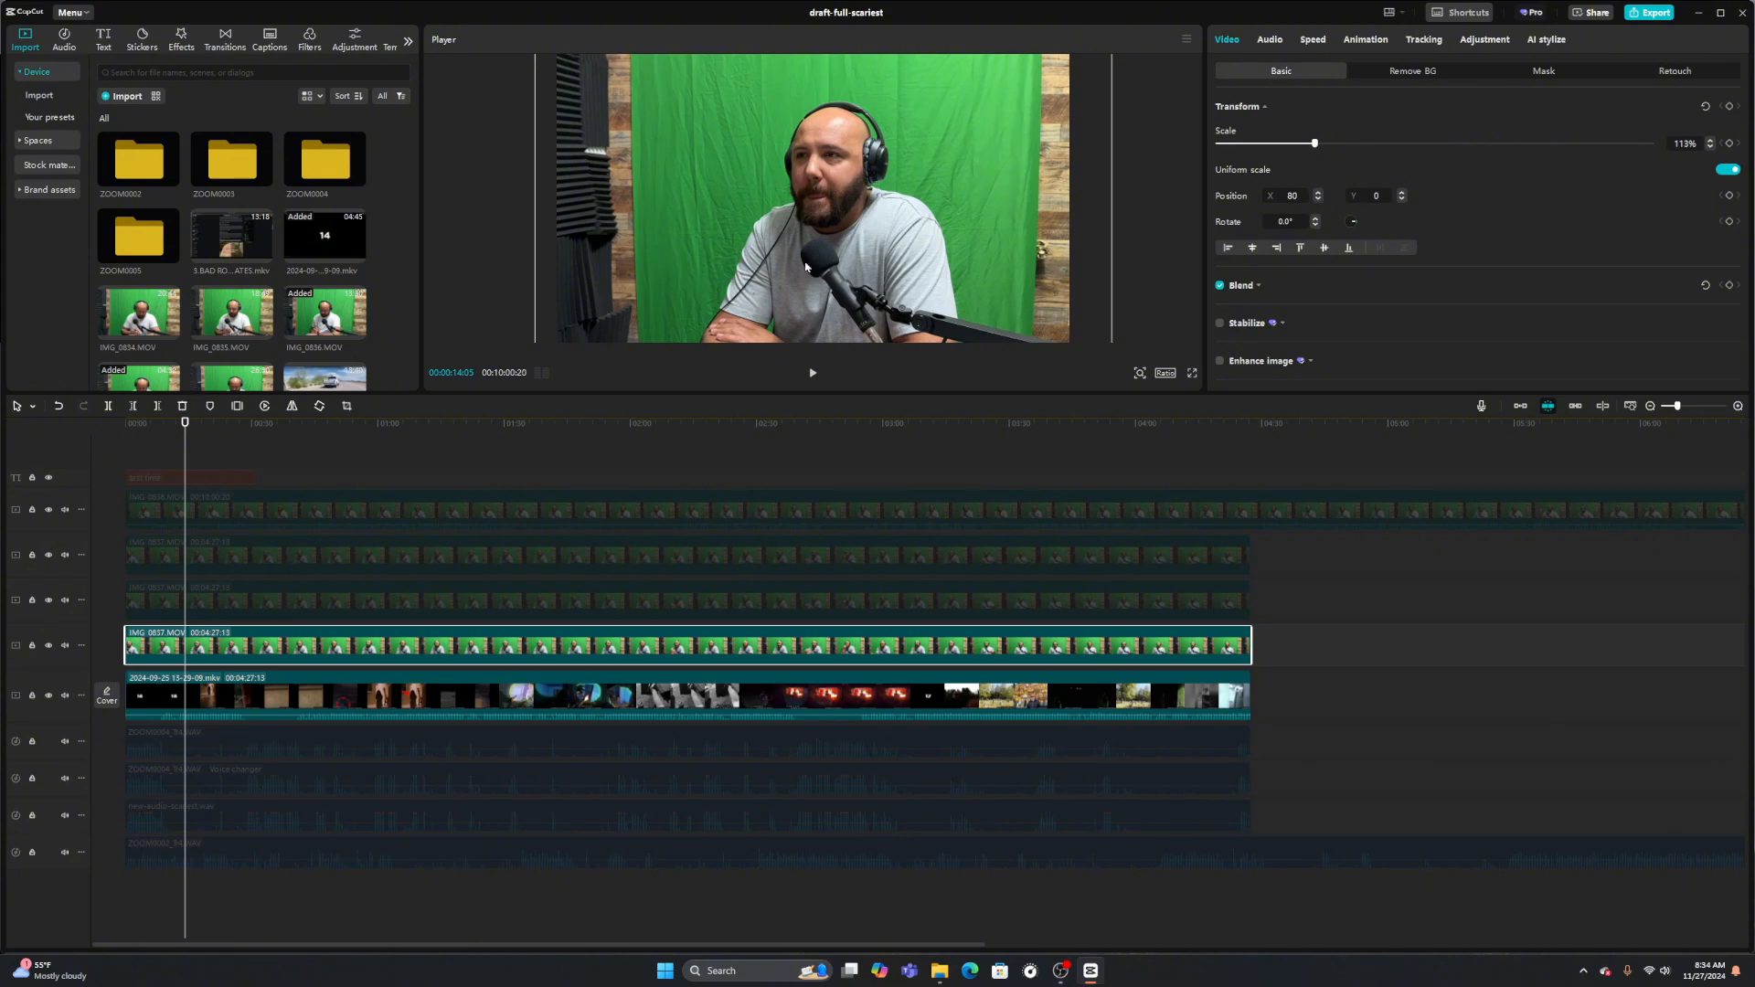
# Undo the scale and crop changes on the lowest camera clip, keeping the two camera clips above it disabled
pyautogui.hotkey('ctrl', 'z')
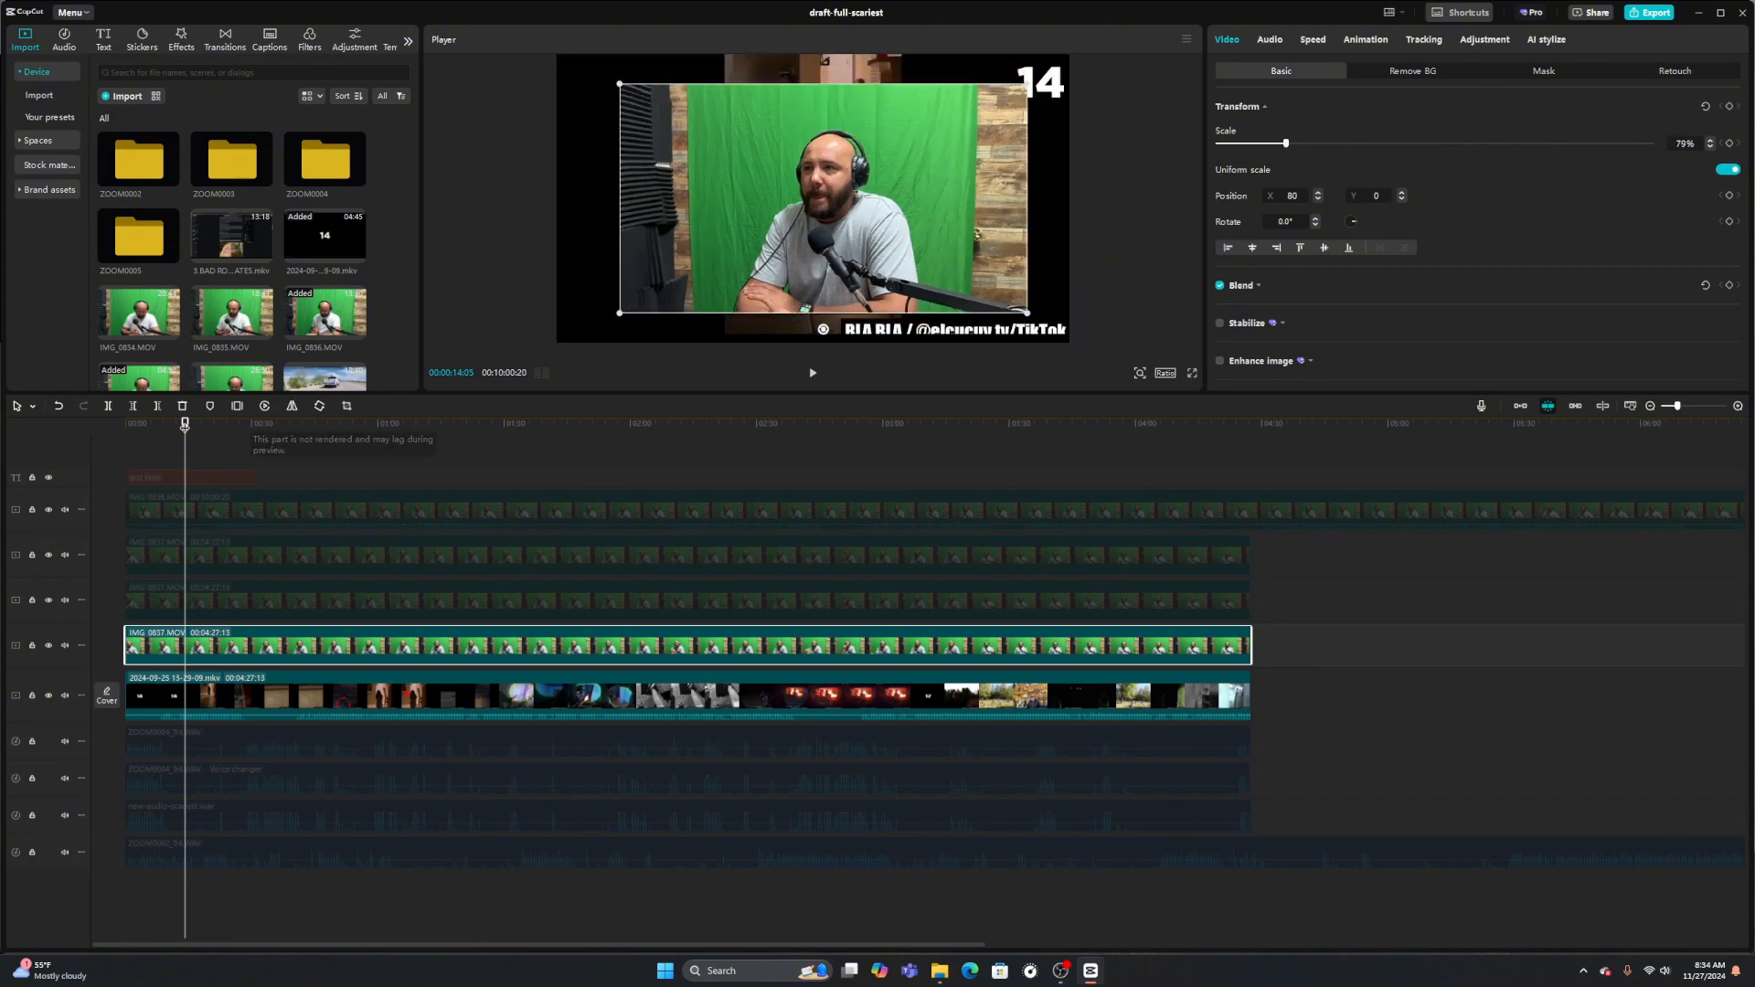
pyautogui.click(60, 407)
pyautogui.click(60, 408)
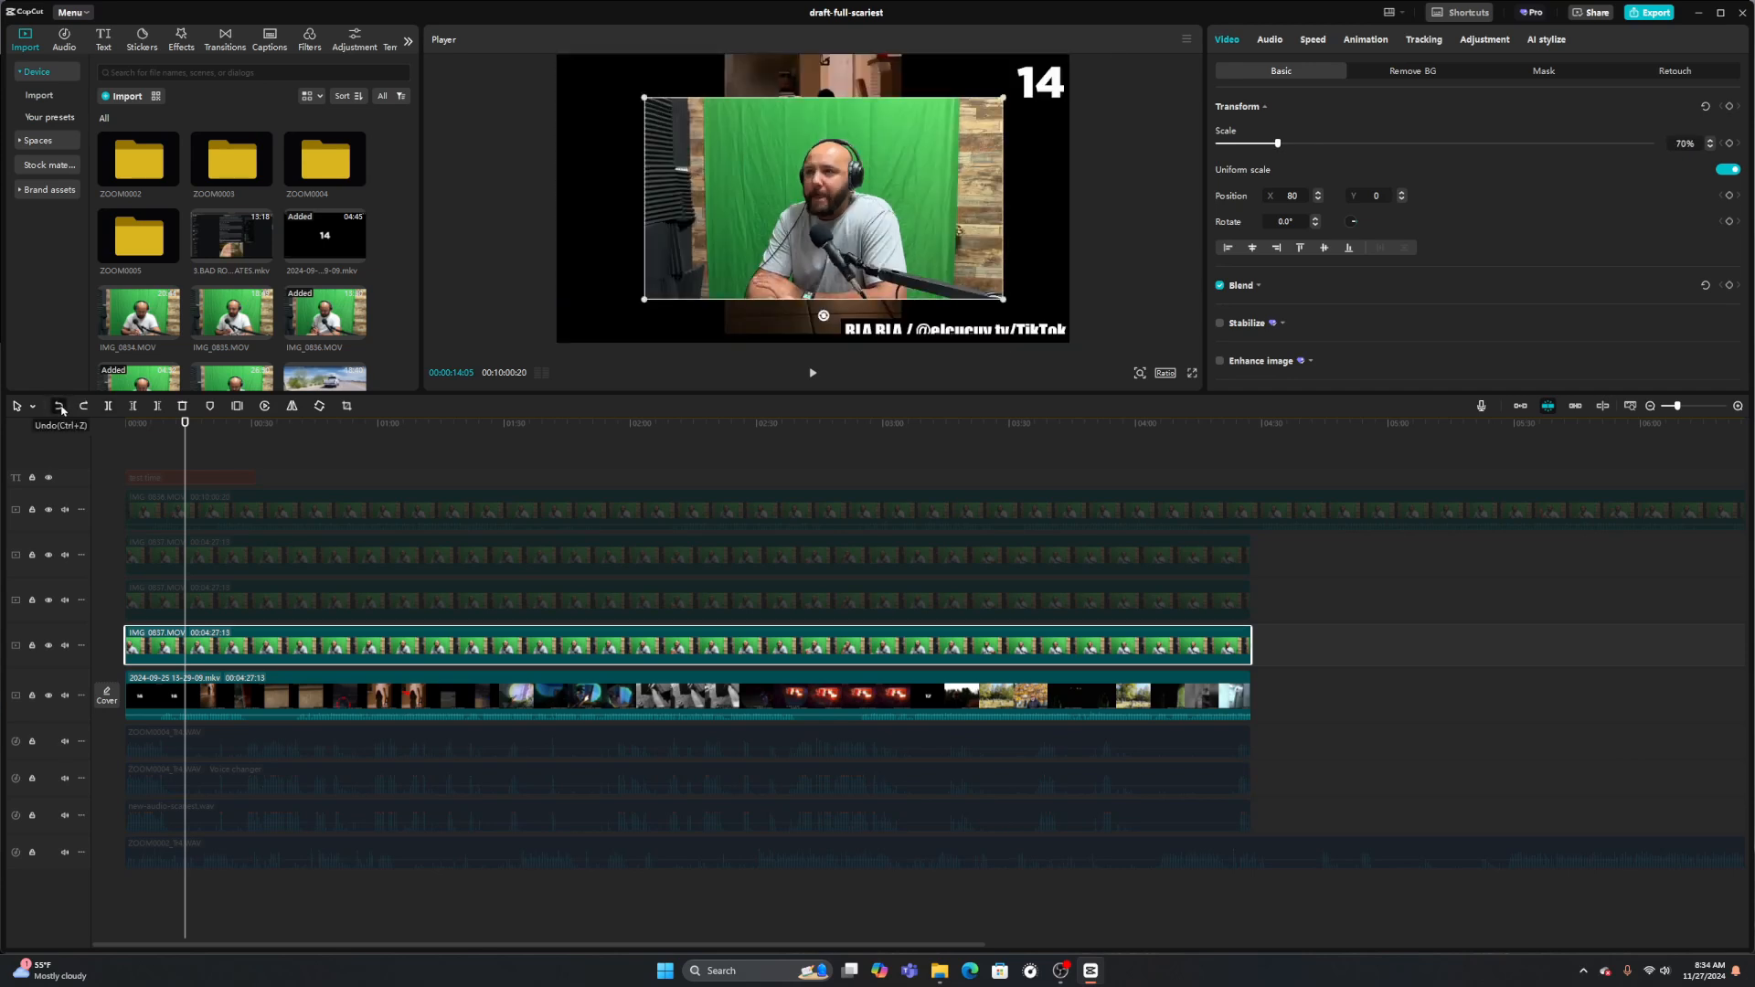
pyautogui.click(60, 408)
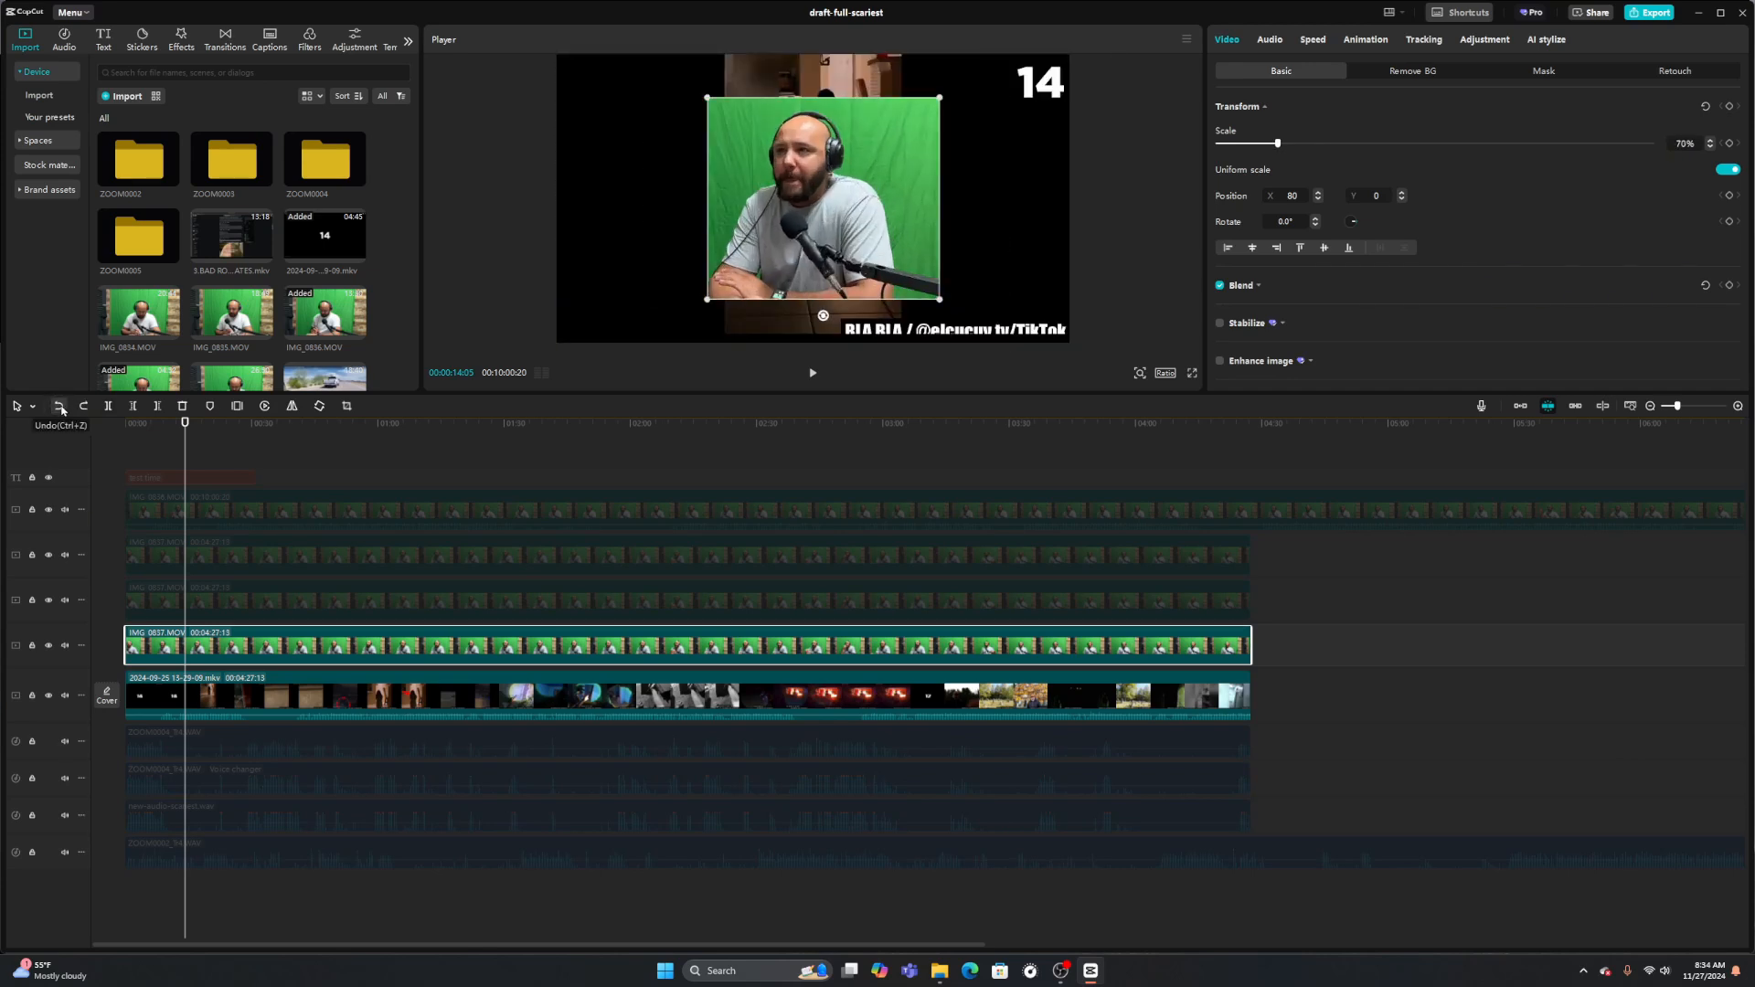
pyautogui.click(60, 409)
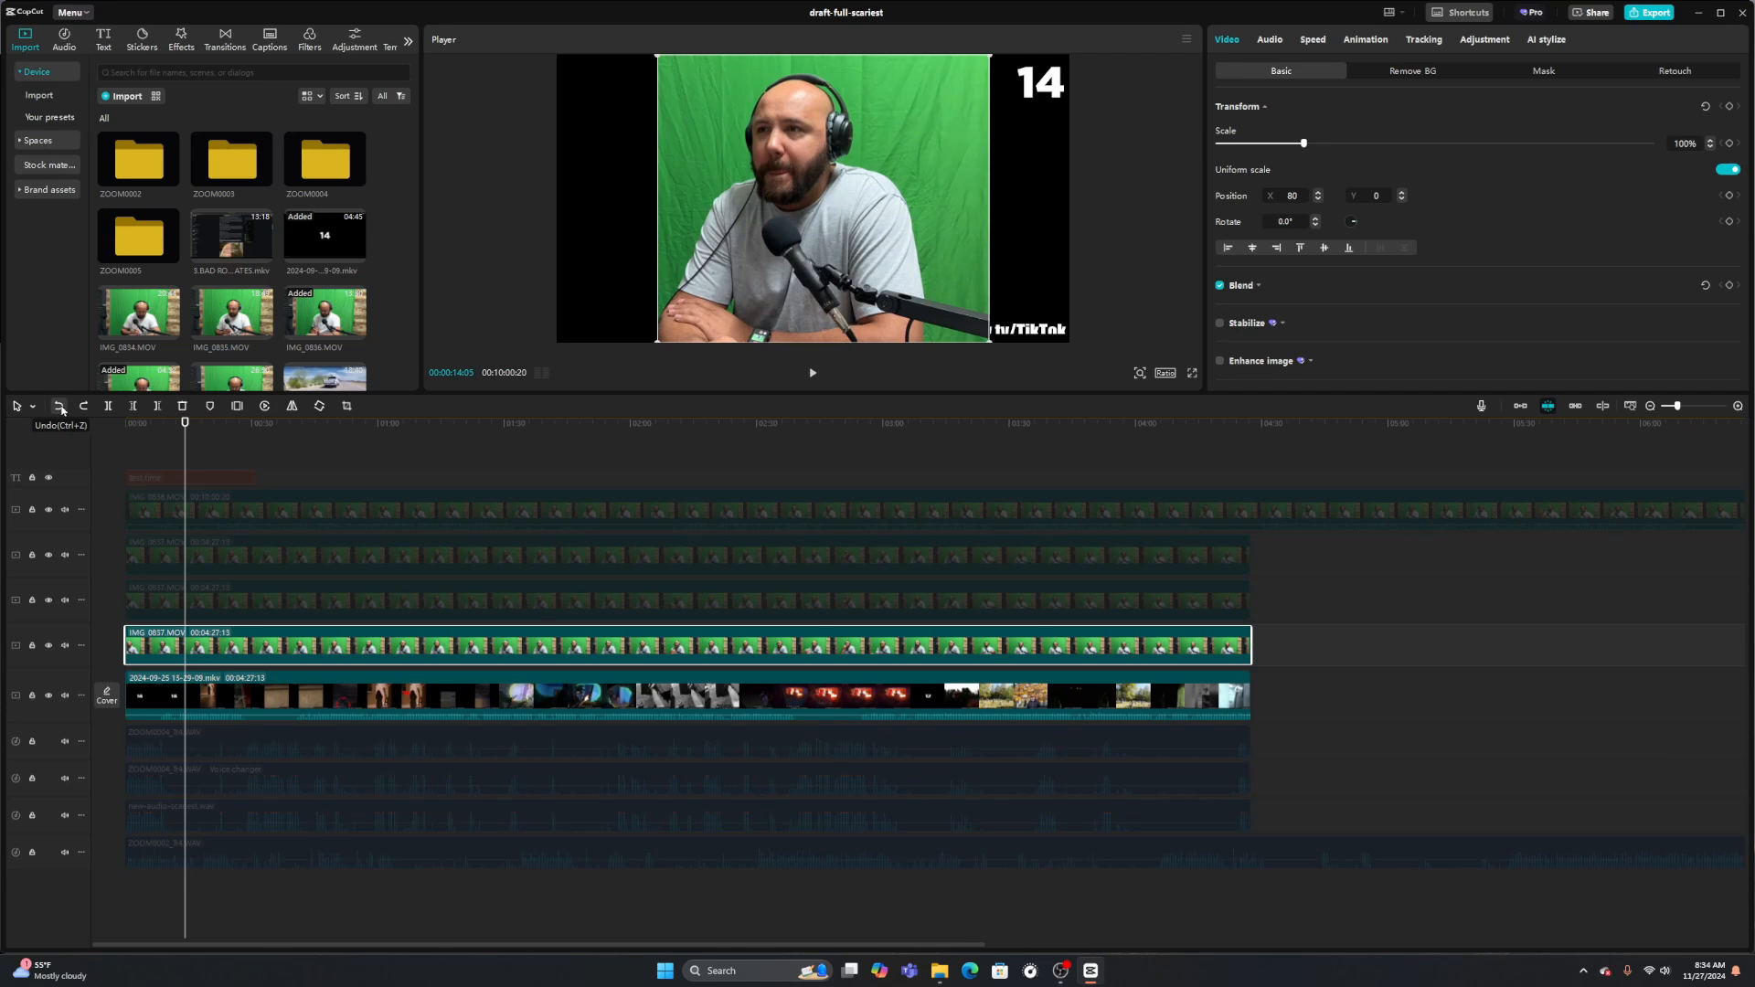
pyautogui.click(60, 409)
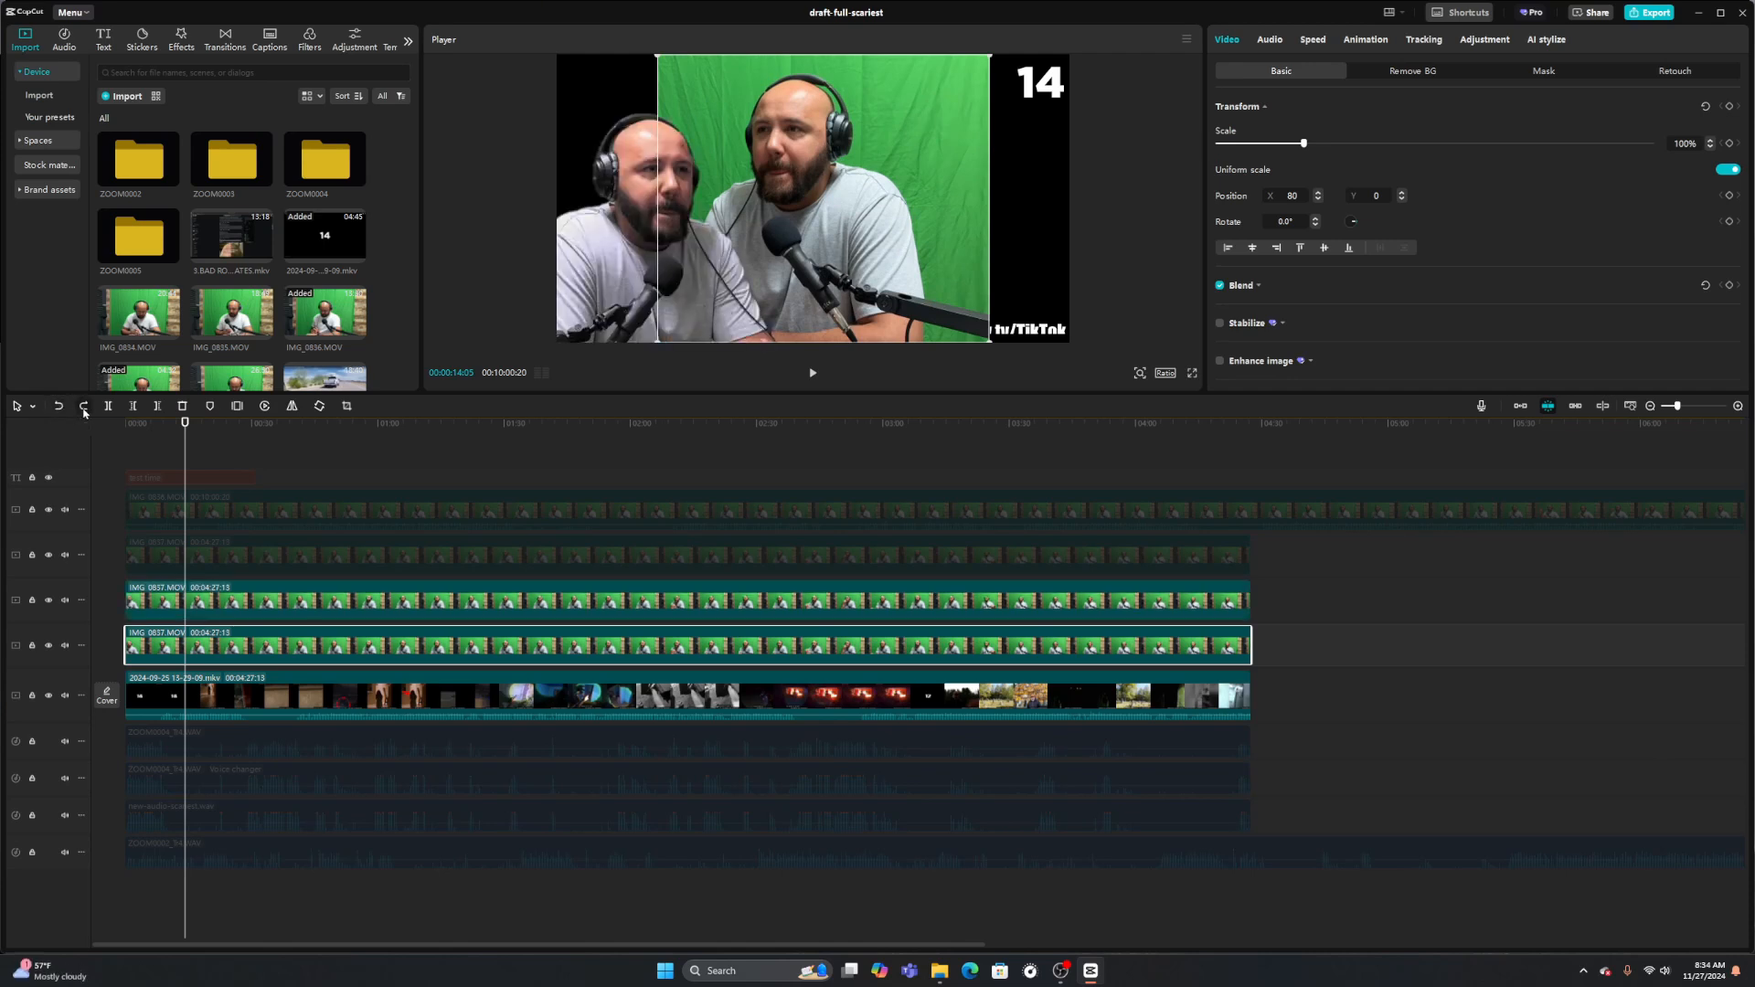
pyautogui.click(83, 406)
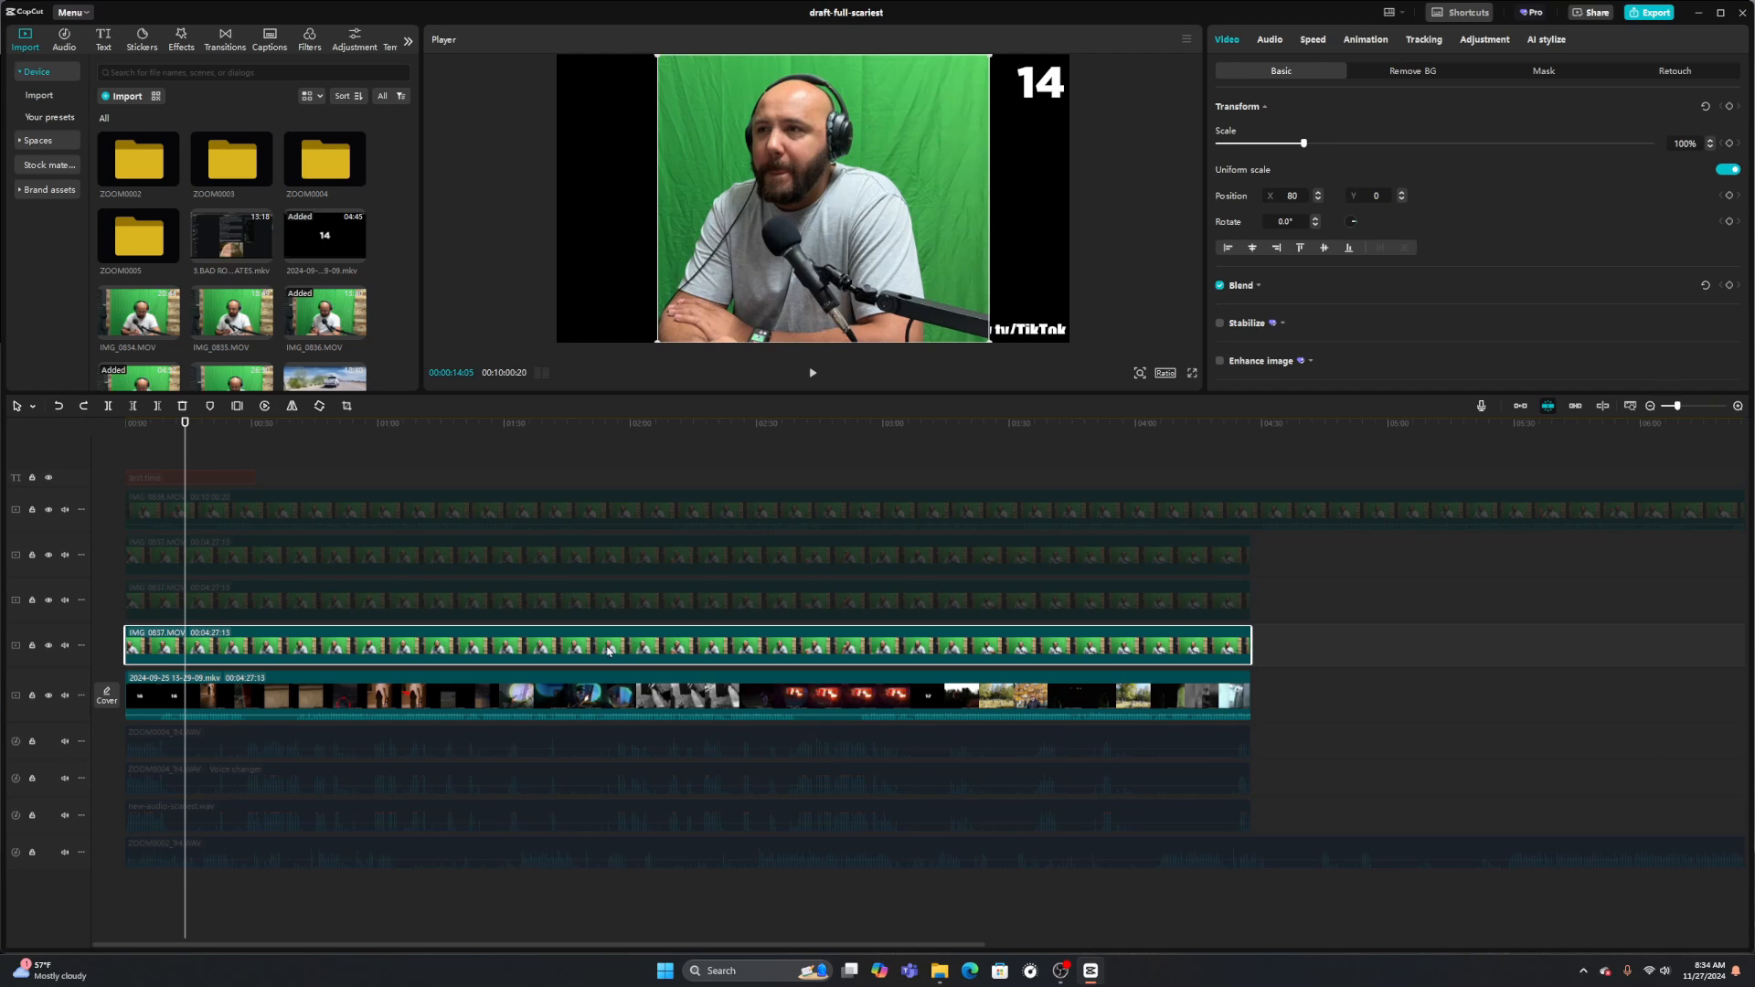
# Enable the middle IMG_0837.MOV clip and disable the lowest one directly above the background video
pyautogui.click(619, 607)
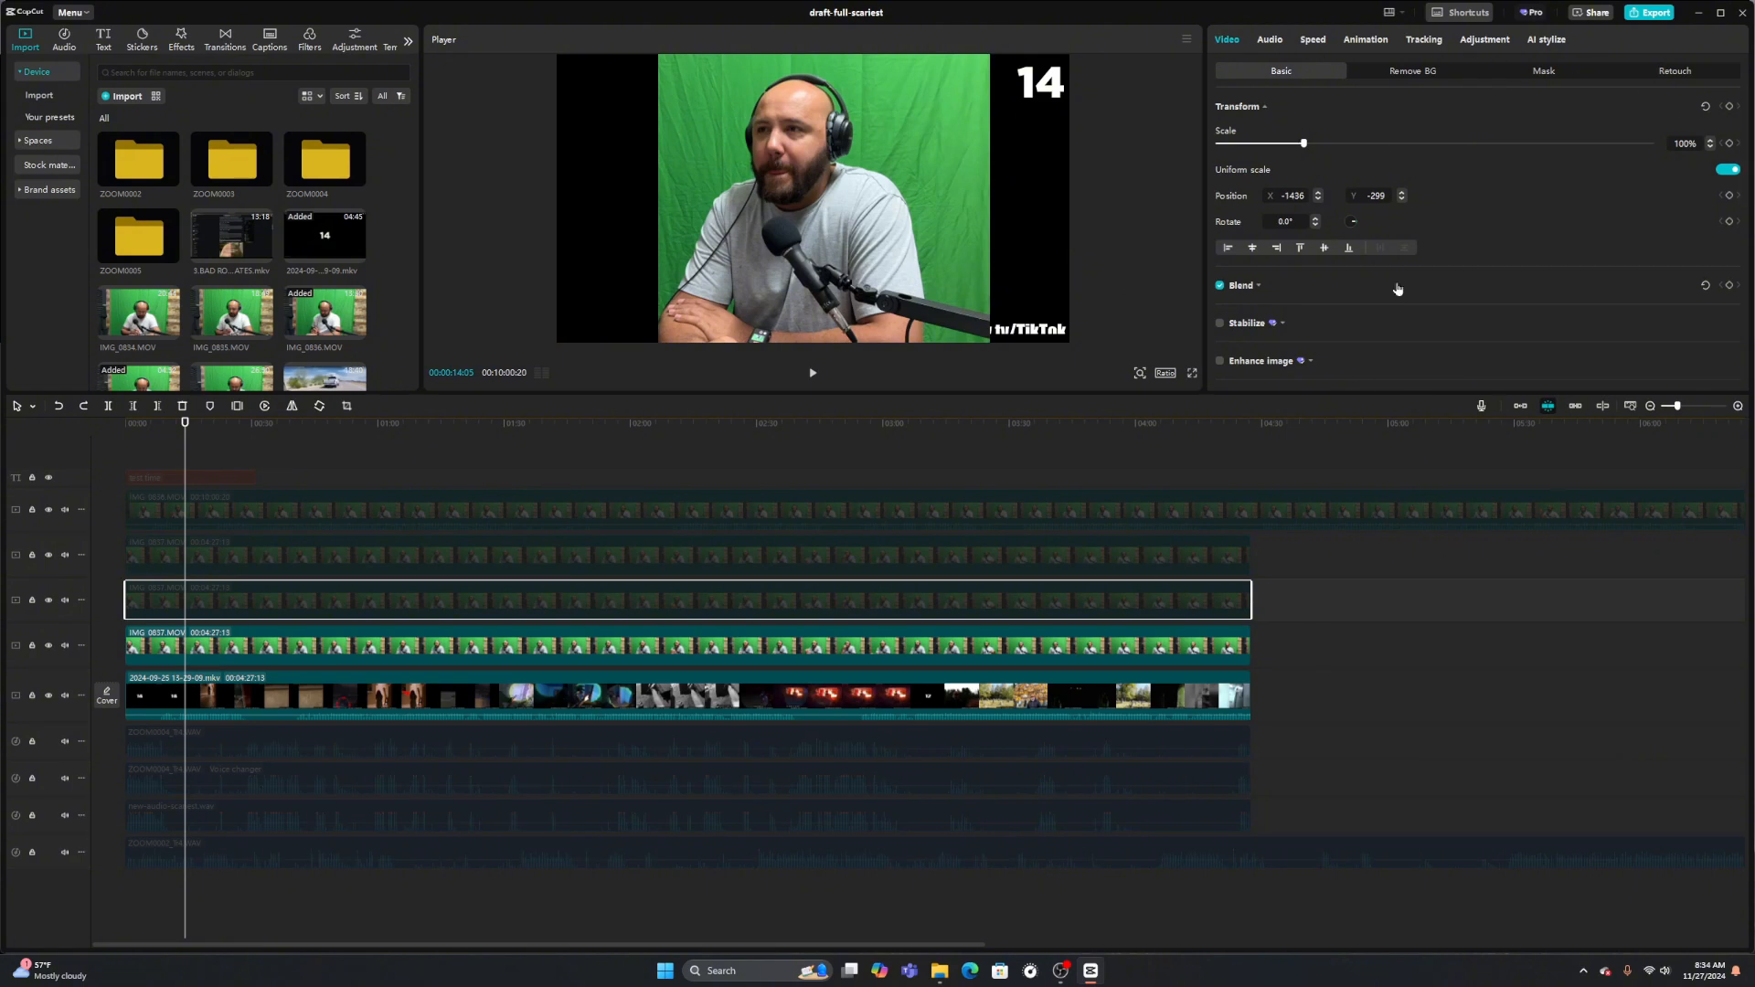
pyautogui.press('v')
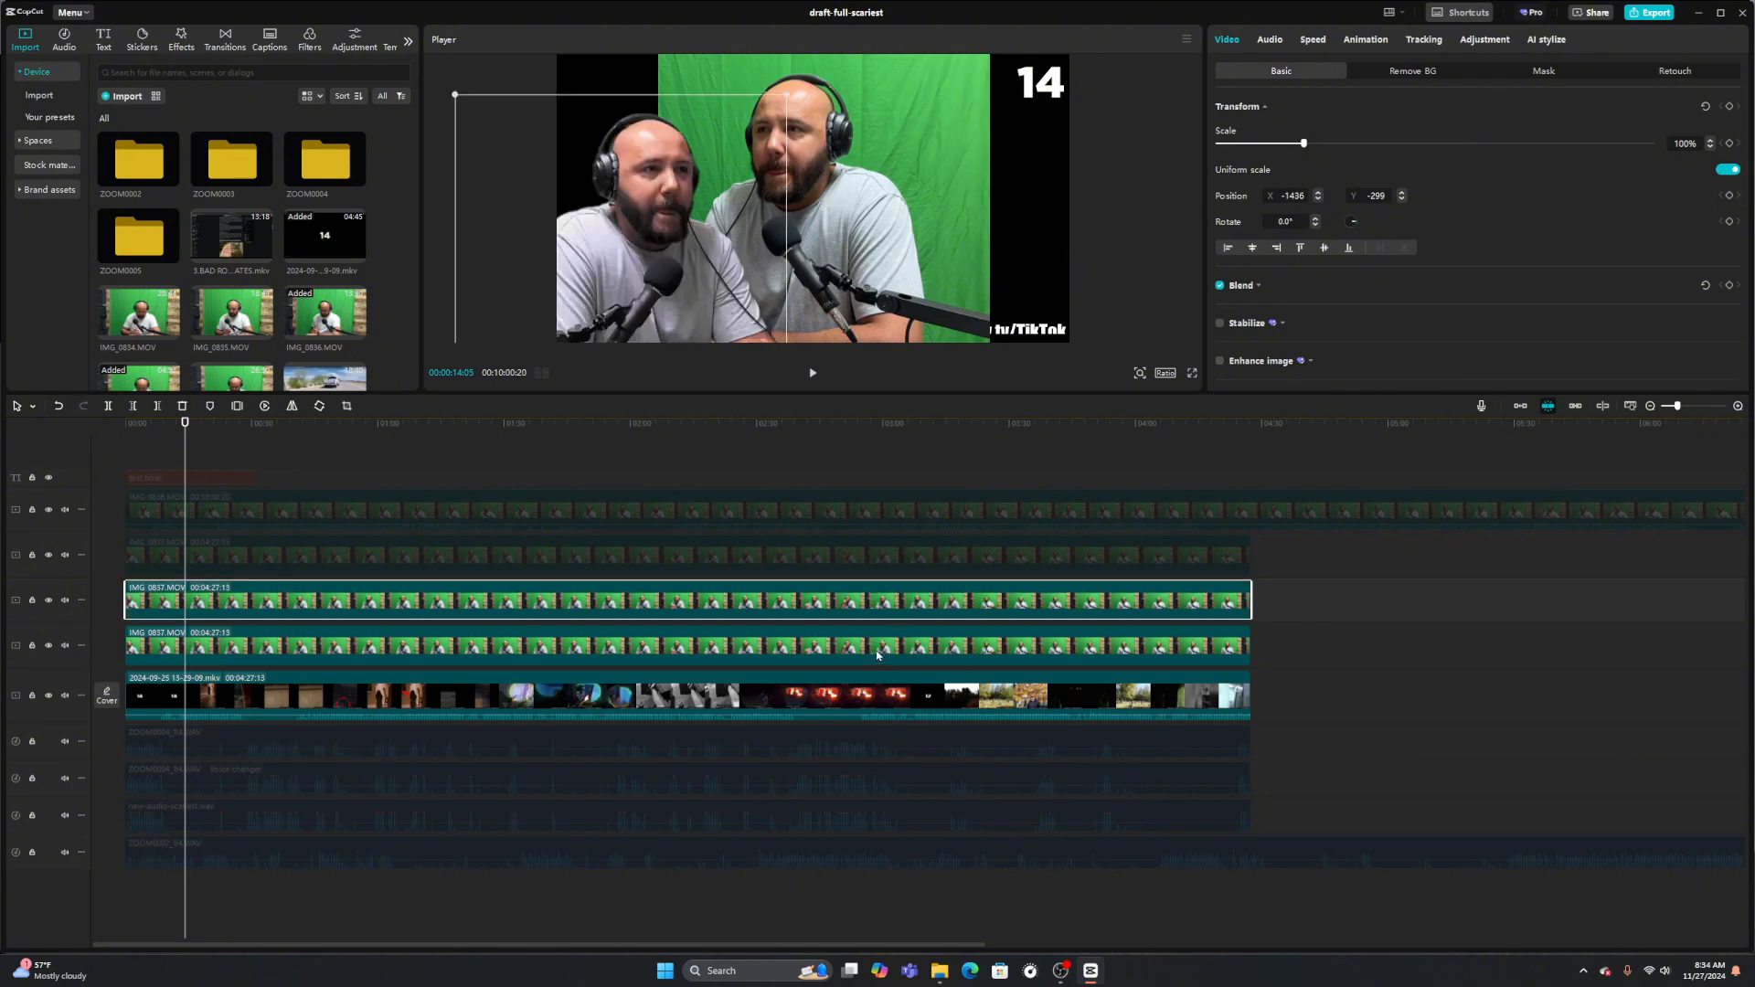
pyautogui.click(876, 656)
pyautogui.press('v')
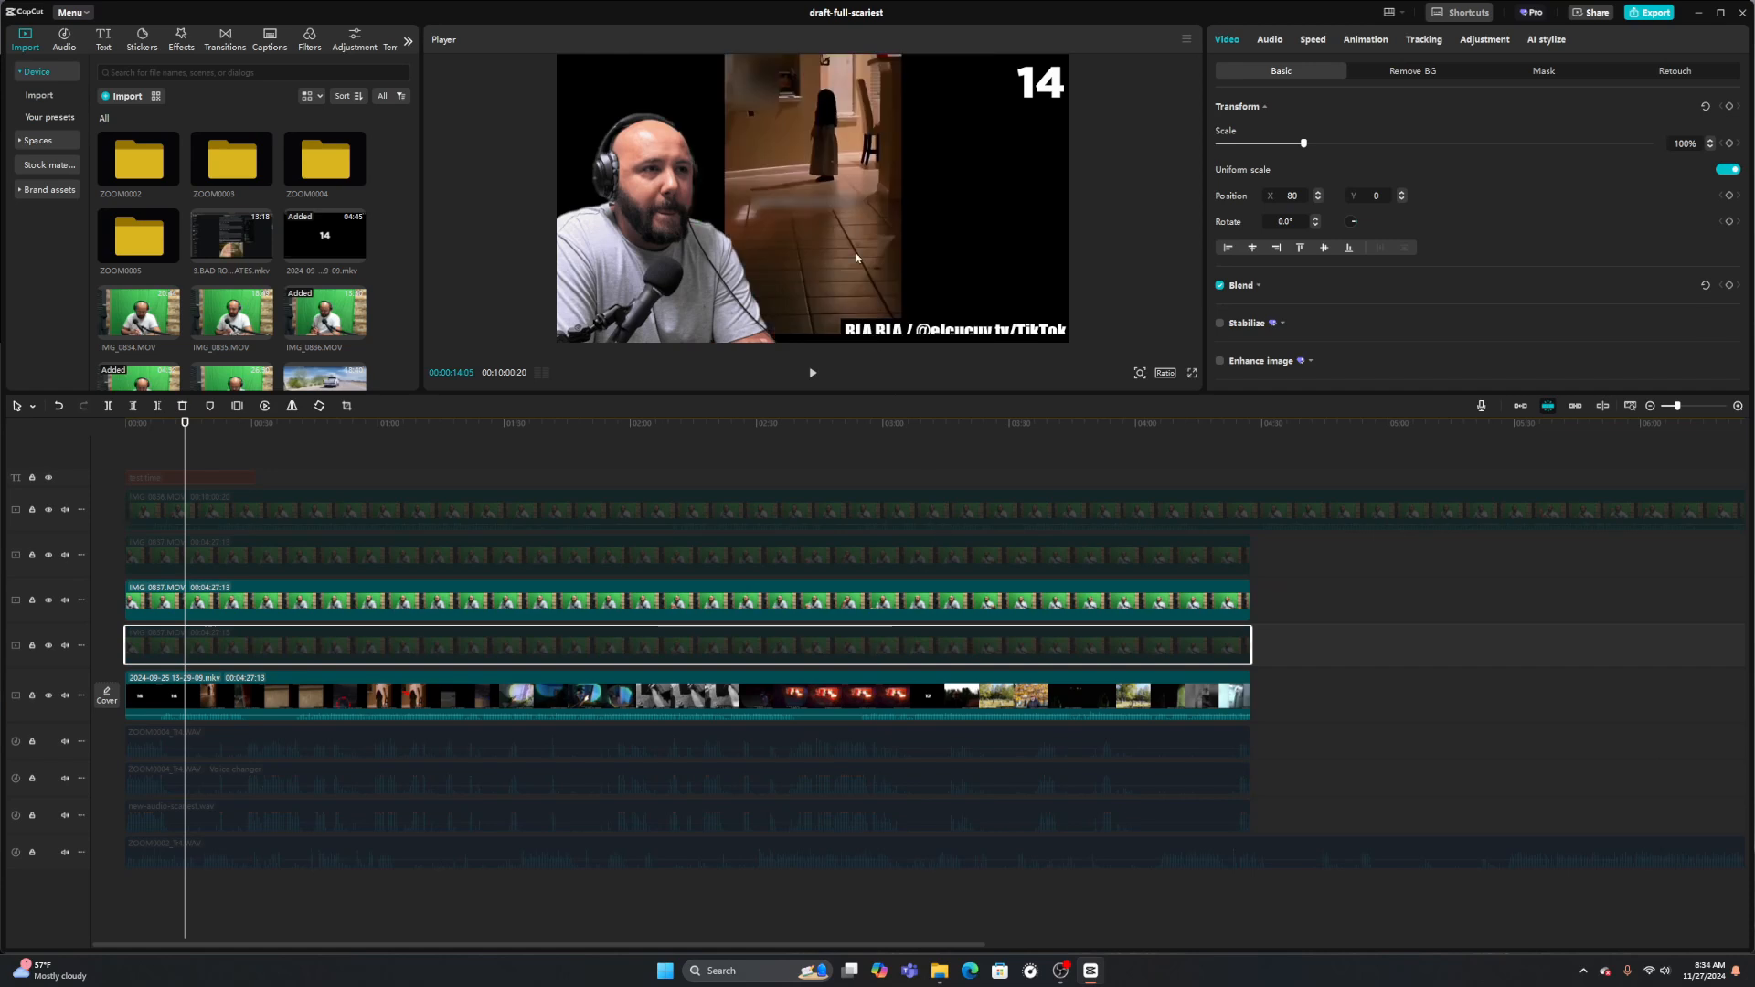
# Move the keyed camera clip to about X -771, Y -332 and enlarge it to about 109%
pyautogui.moveTo(682, 245); pyautogui.dragTo(821, 227)
pyautogui.moveTo(922, 64); pyautogui.dragTo(970, 86)
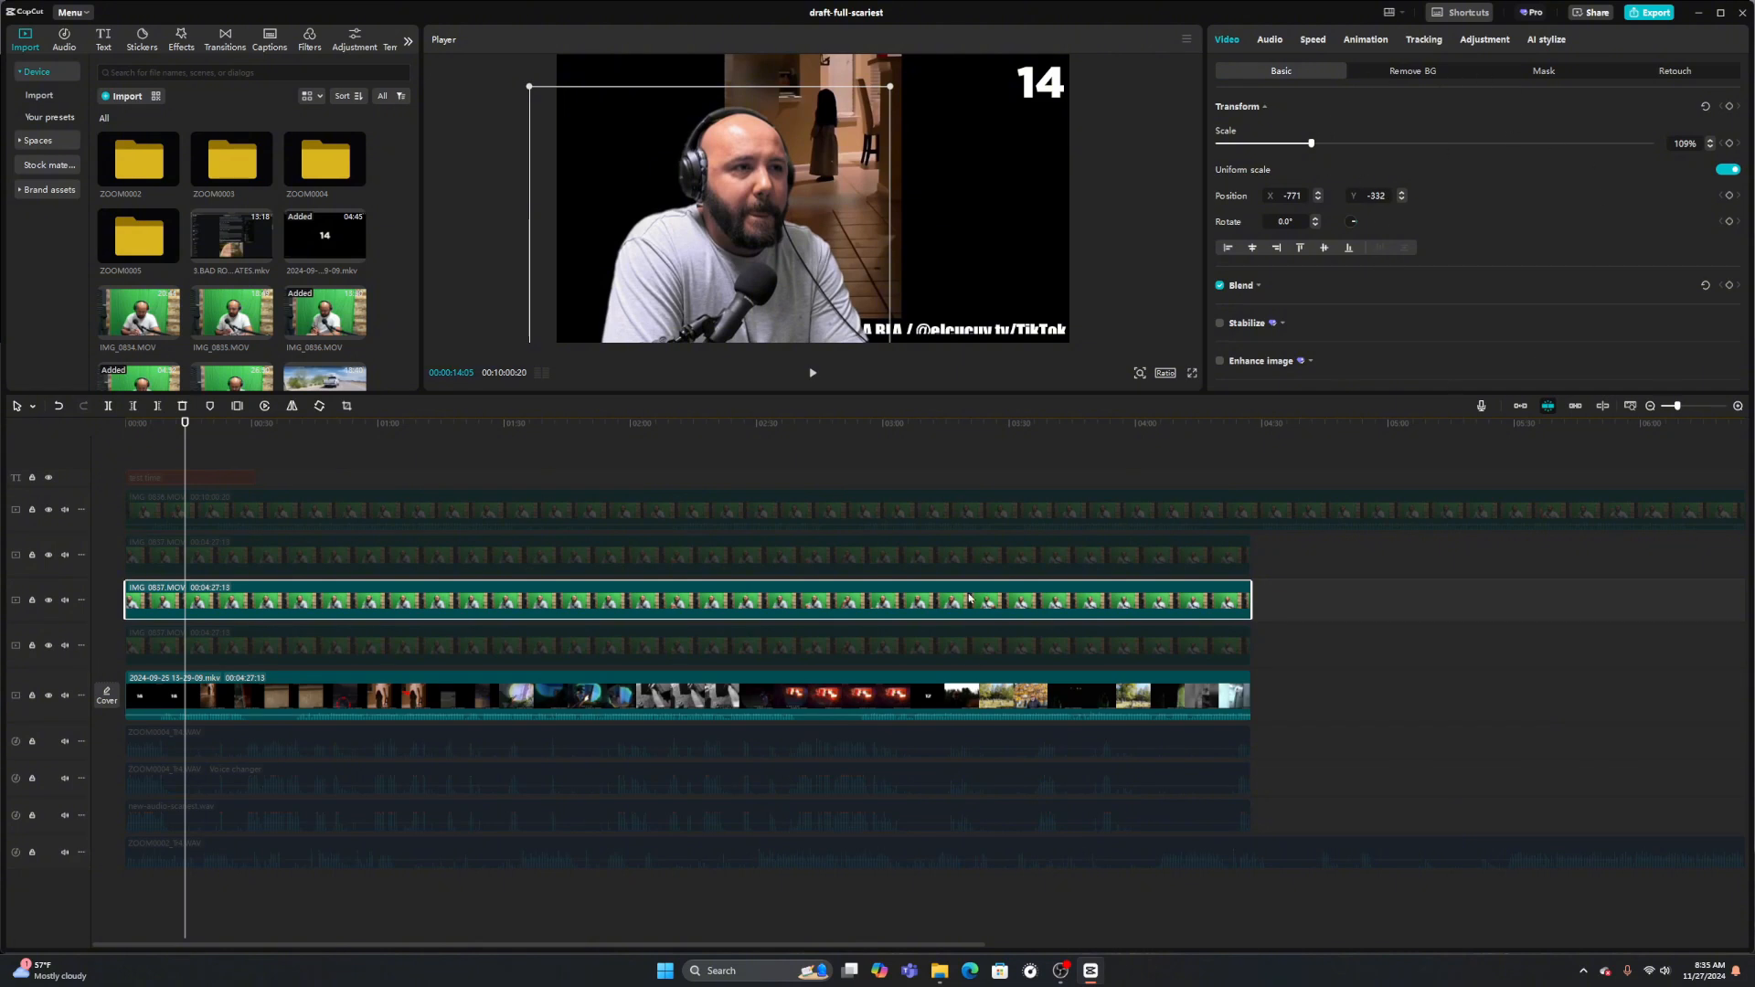
# Switch the middle camera clip's chroma key off and on again, and sample the green backdrop as the key color
pyautogui.click(1409, 73)
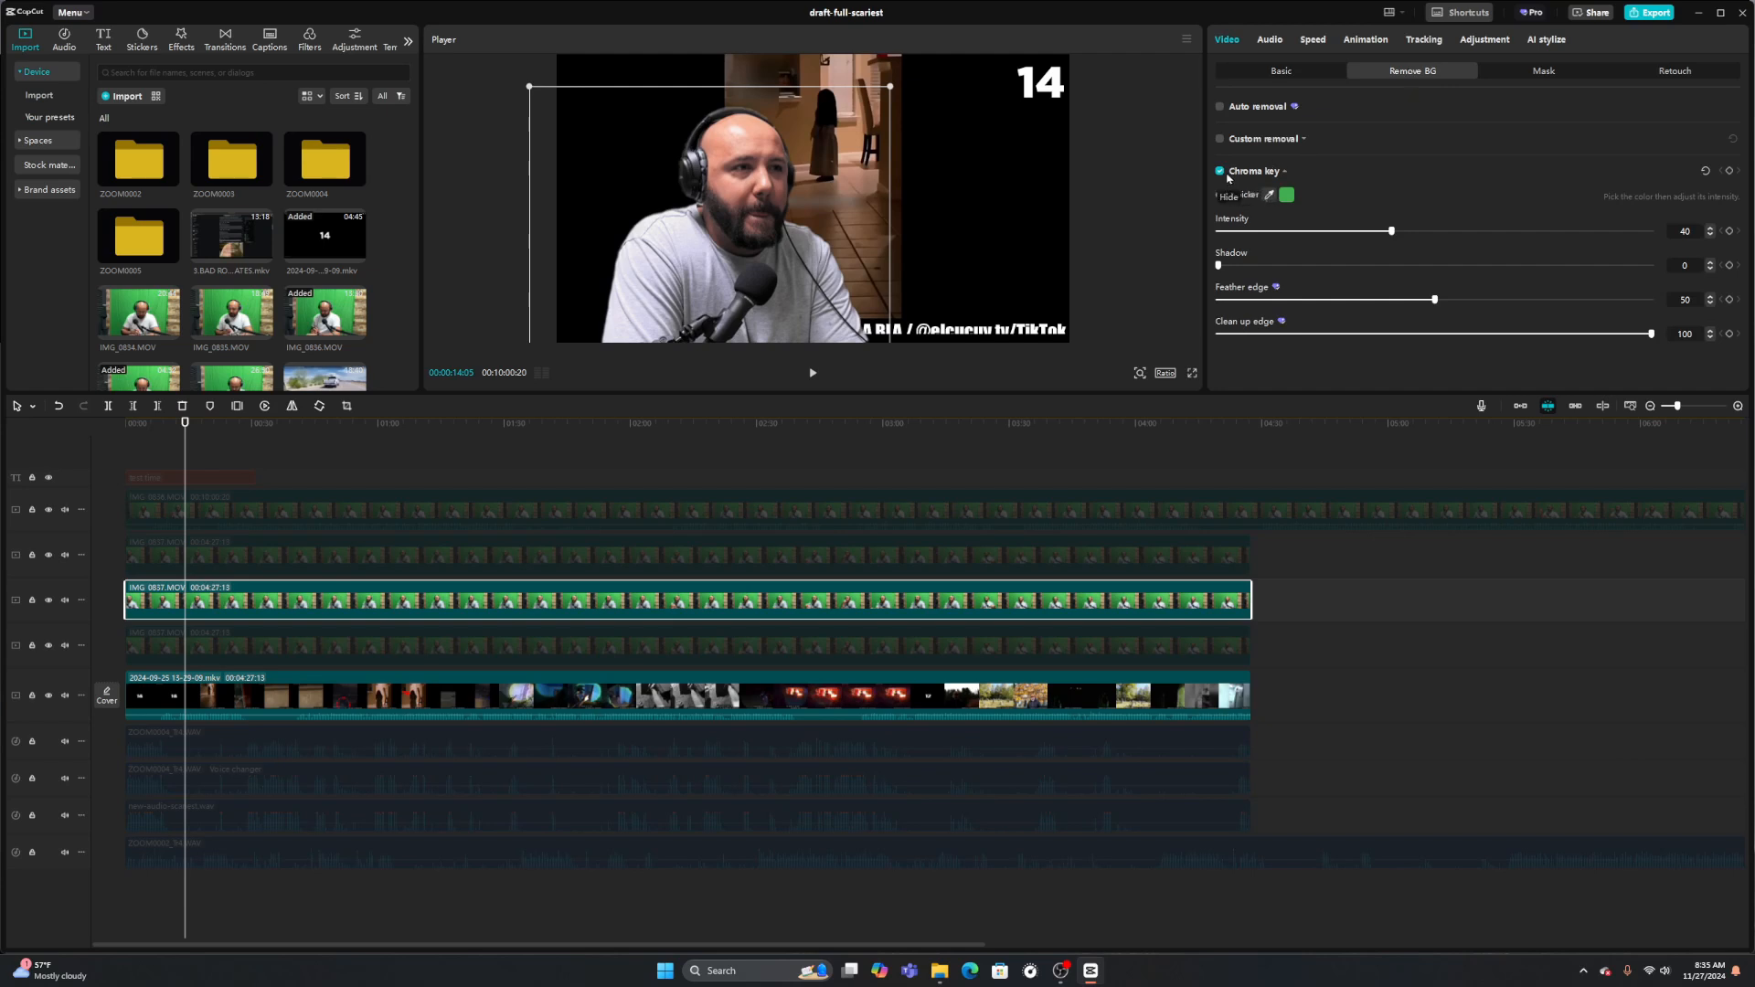
pyautogui.click(1220, 173)
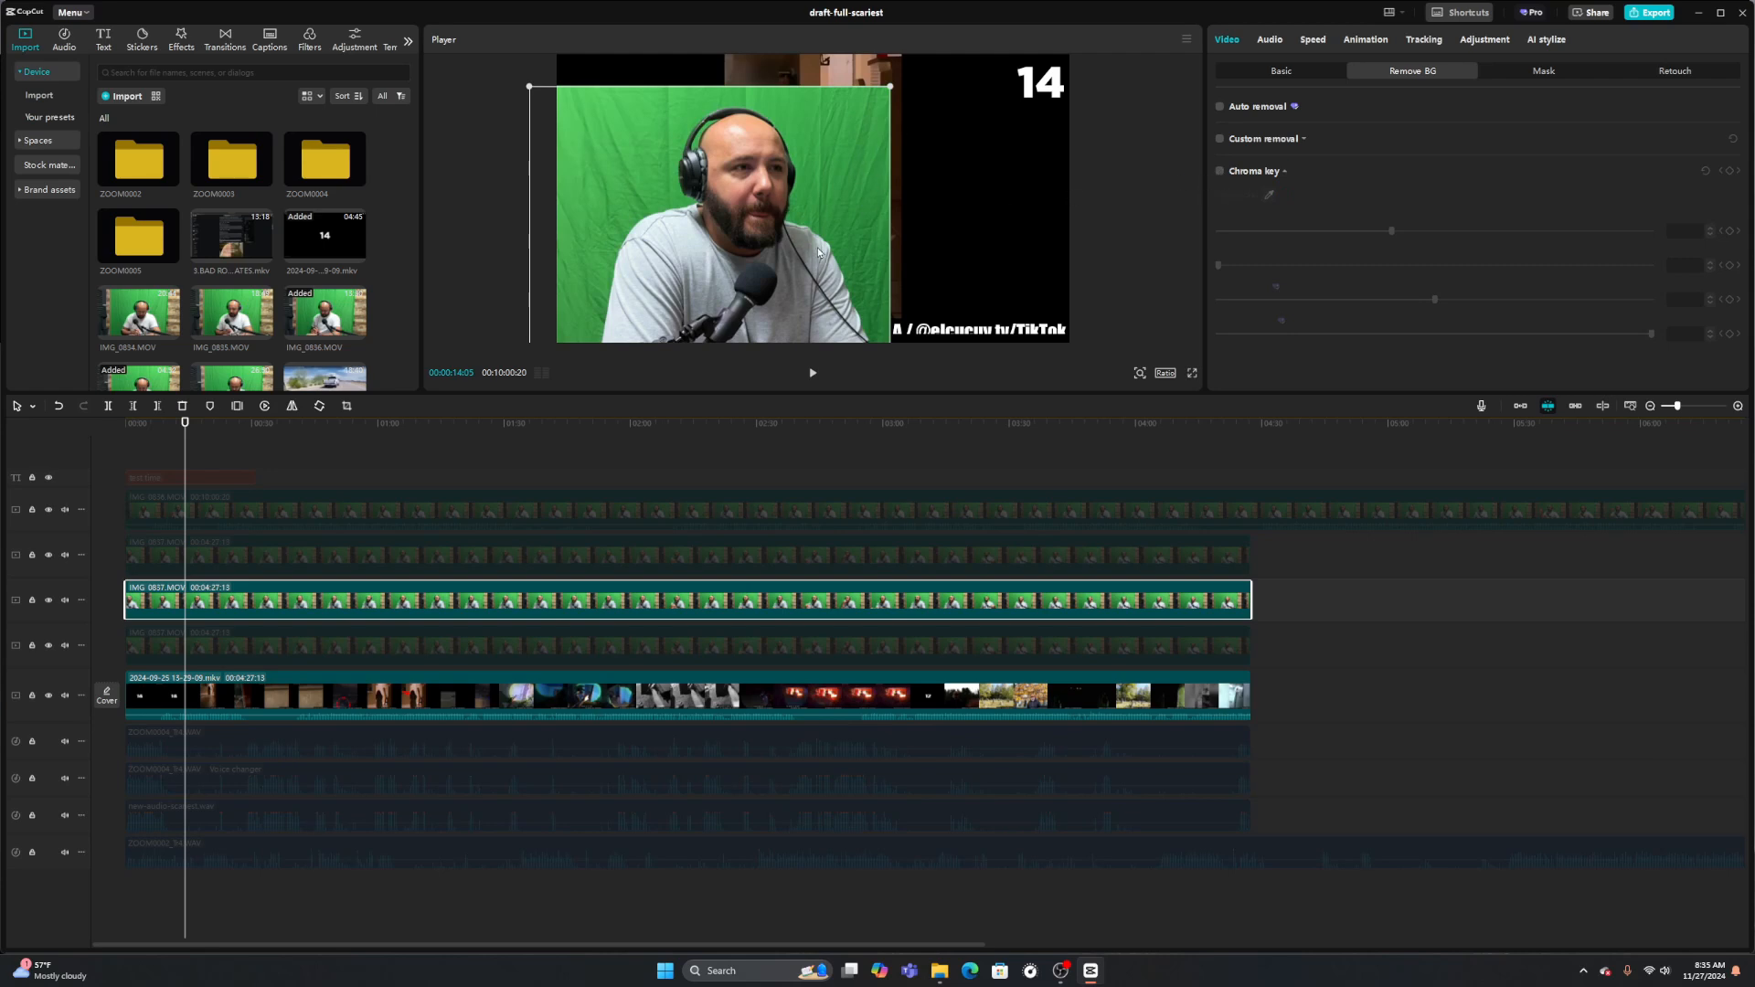
pyautogui.click(1221, 173)
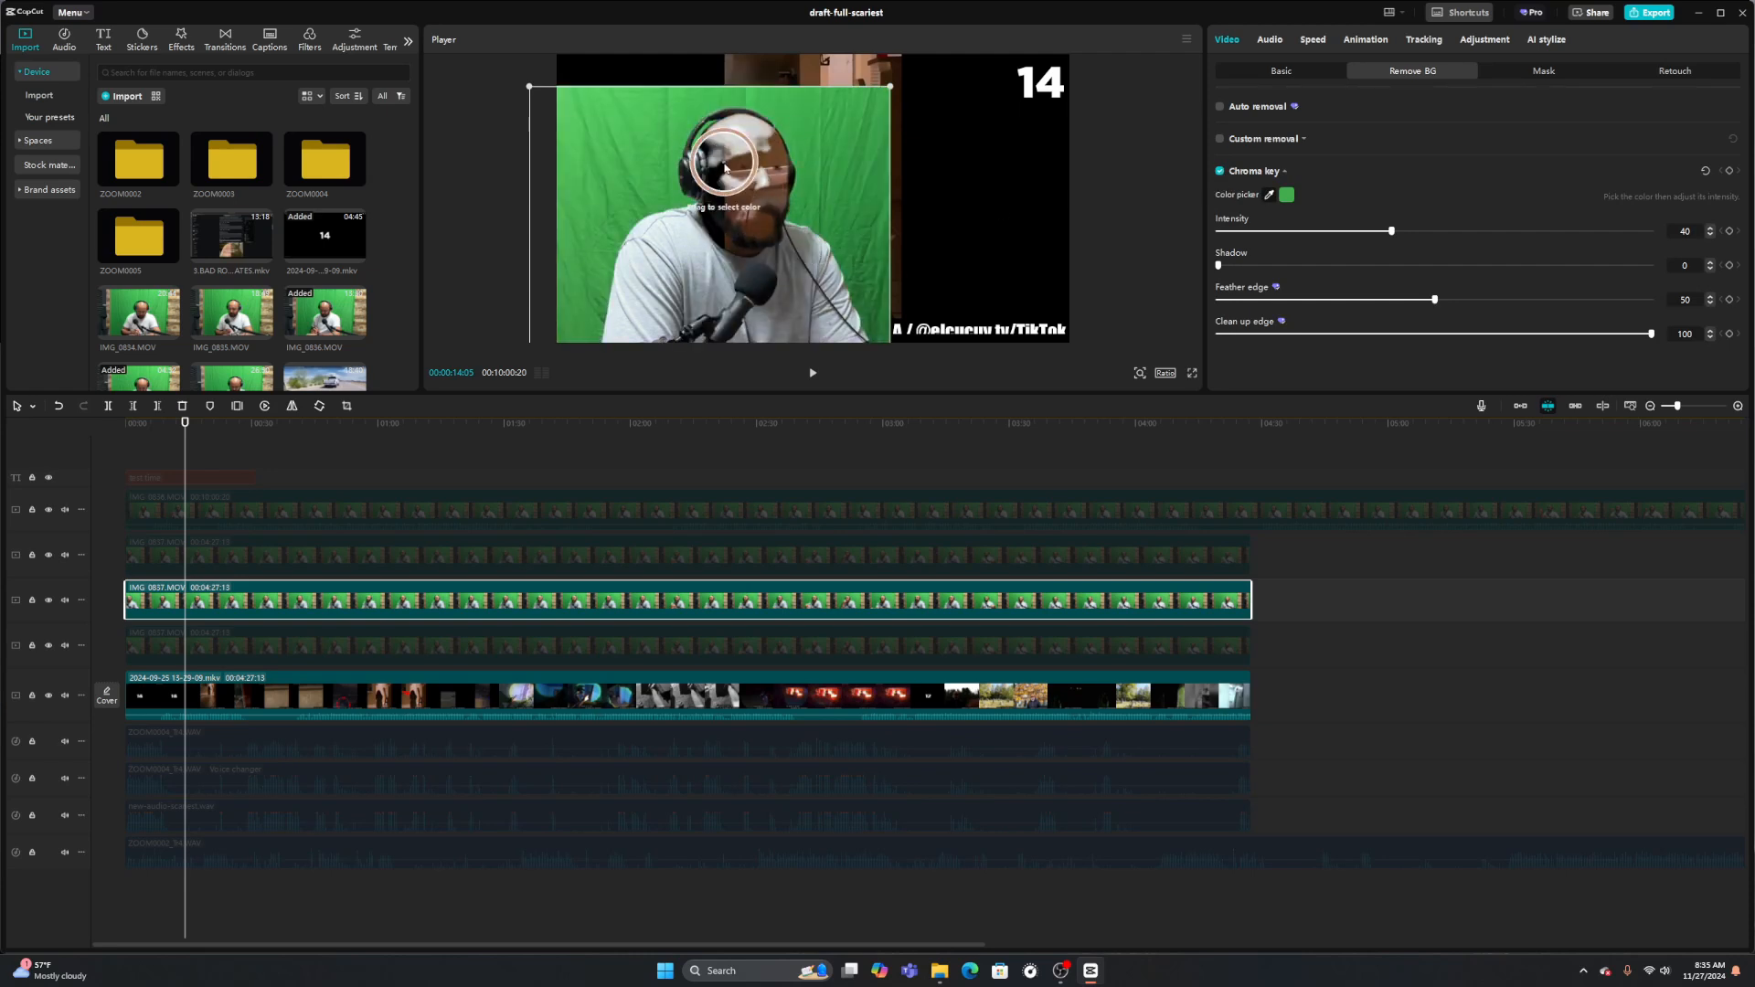
pyautogui.click(834, 167)
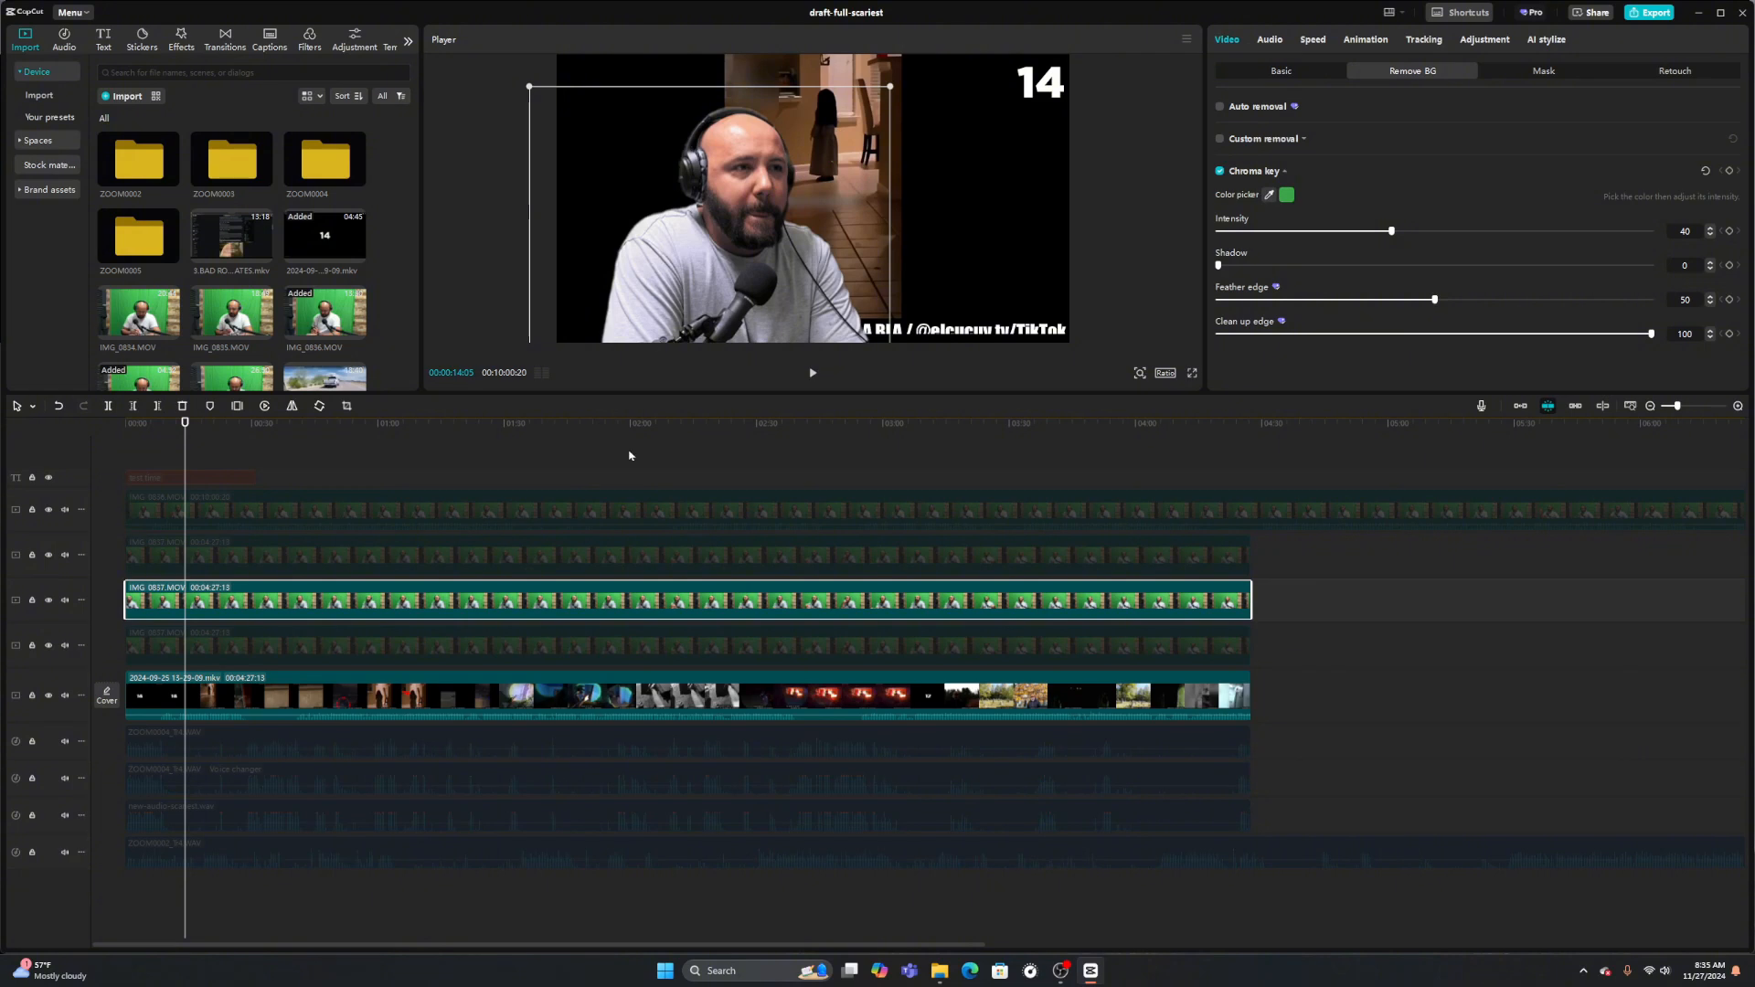
# Enable the lowest camera clip briefly for comparison and disable it again
pyautogui.click(543, 658)
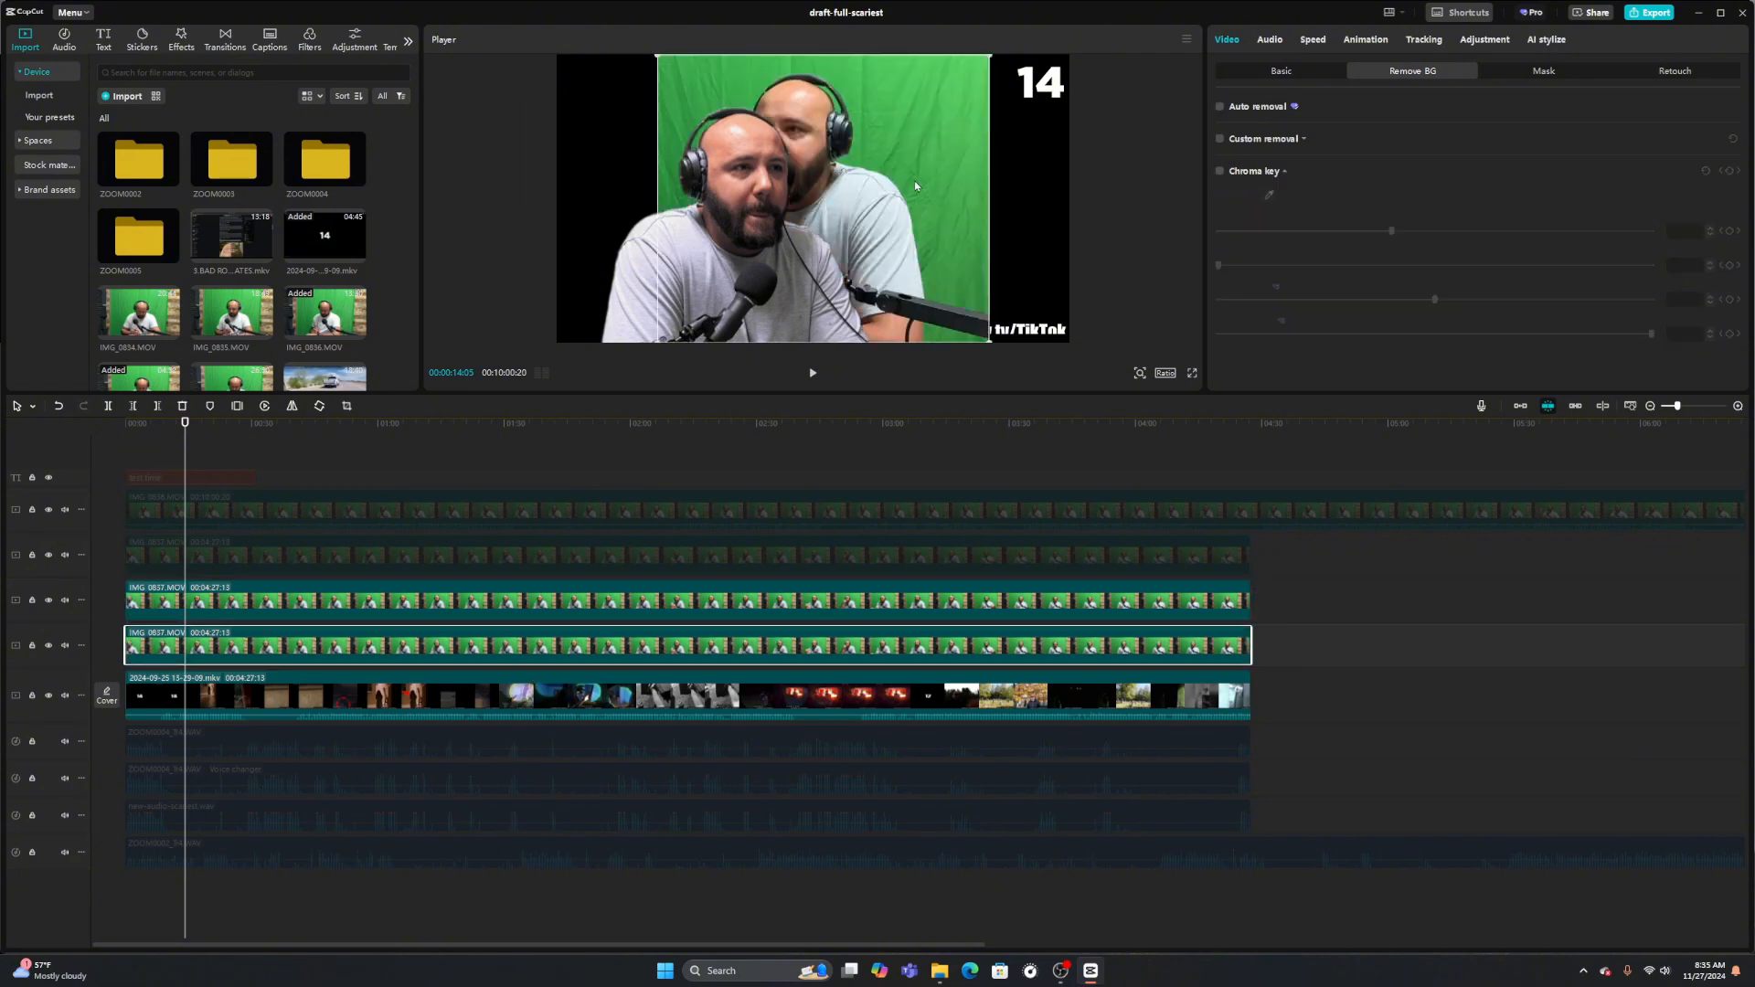
pyautogui.press('v')
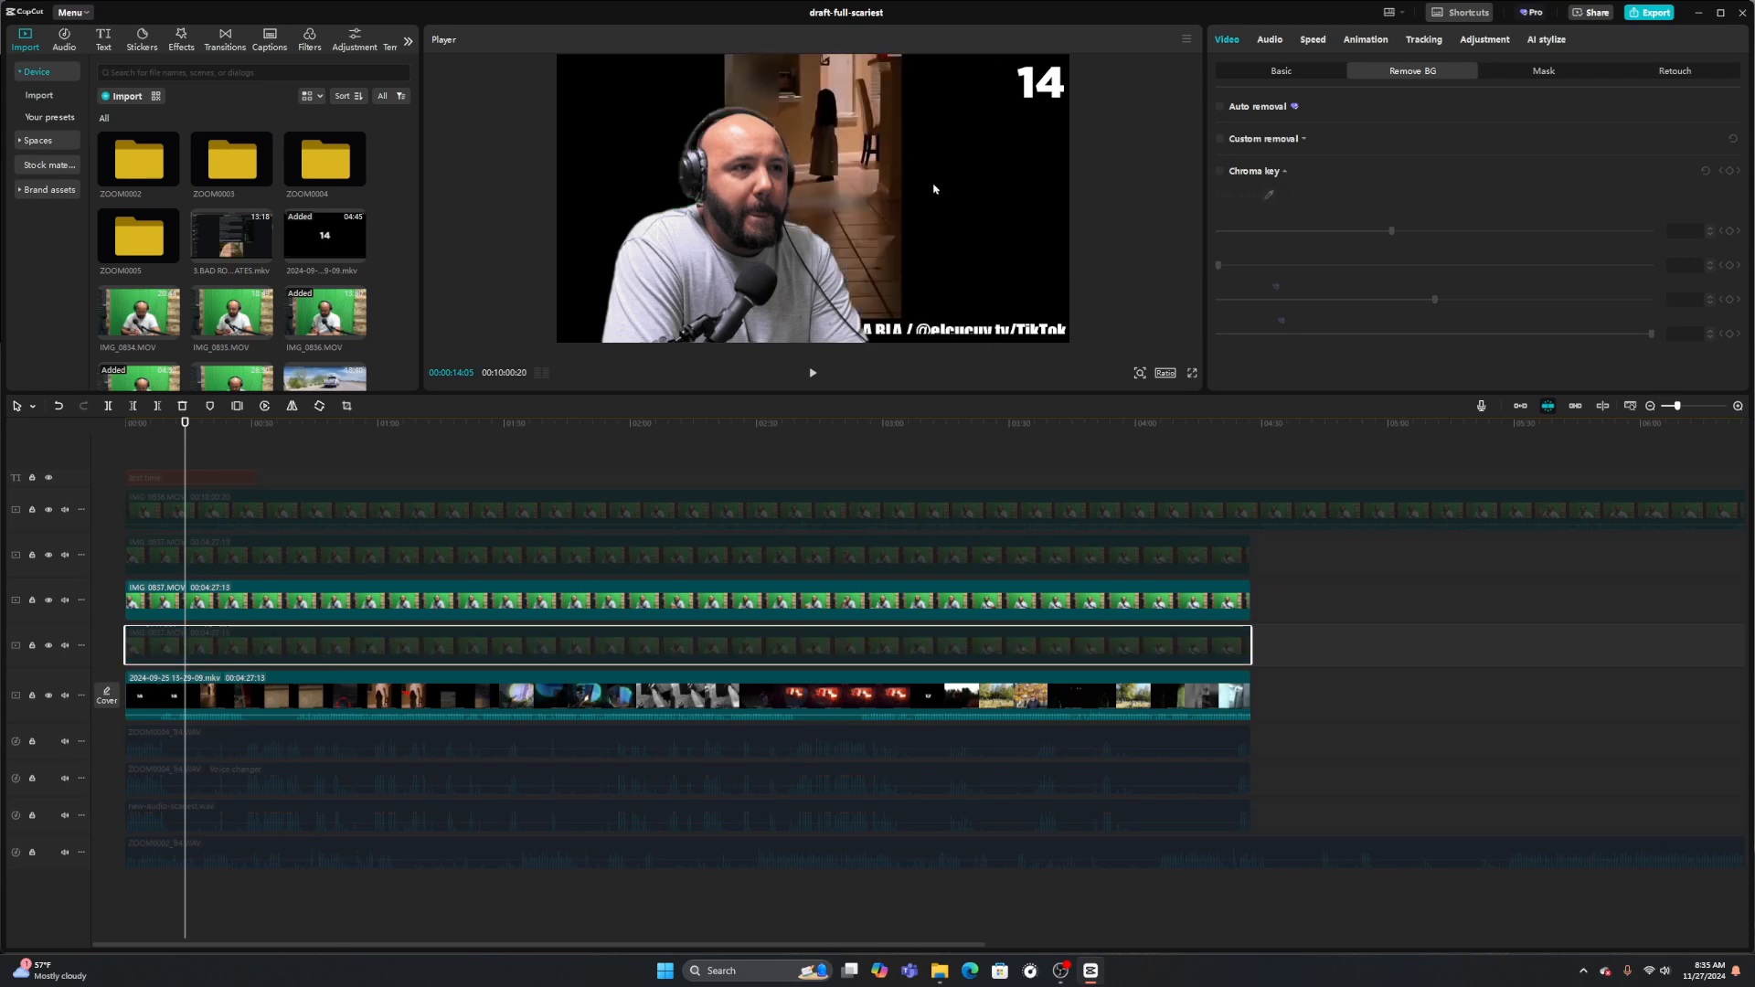
# Mirror the keyed camera clip and mirror it back, and move it right toward the middle of the frame
pyautogui.click(723, 256)
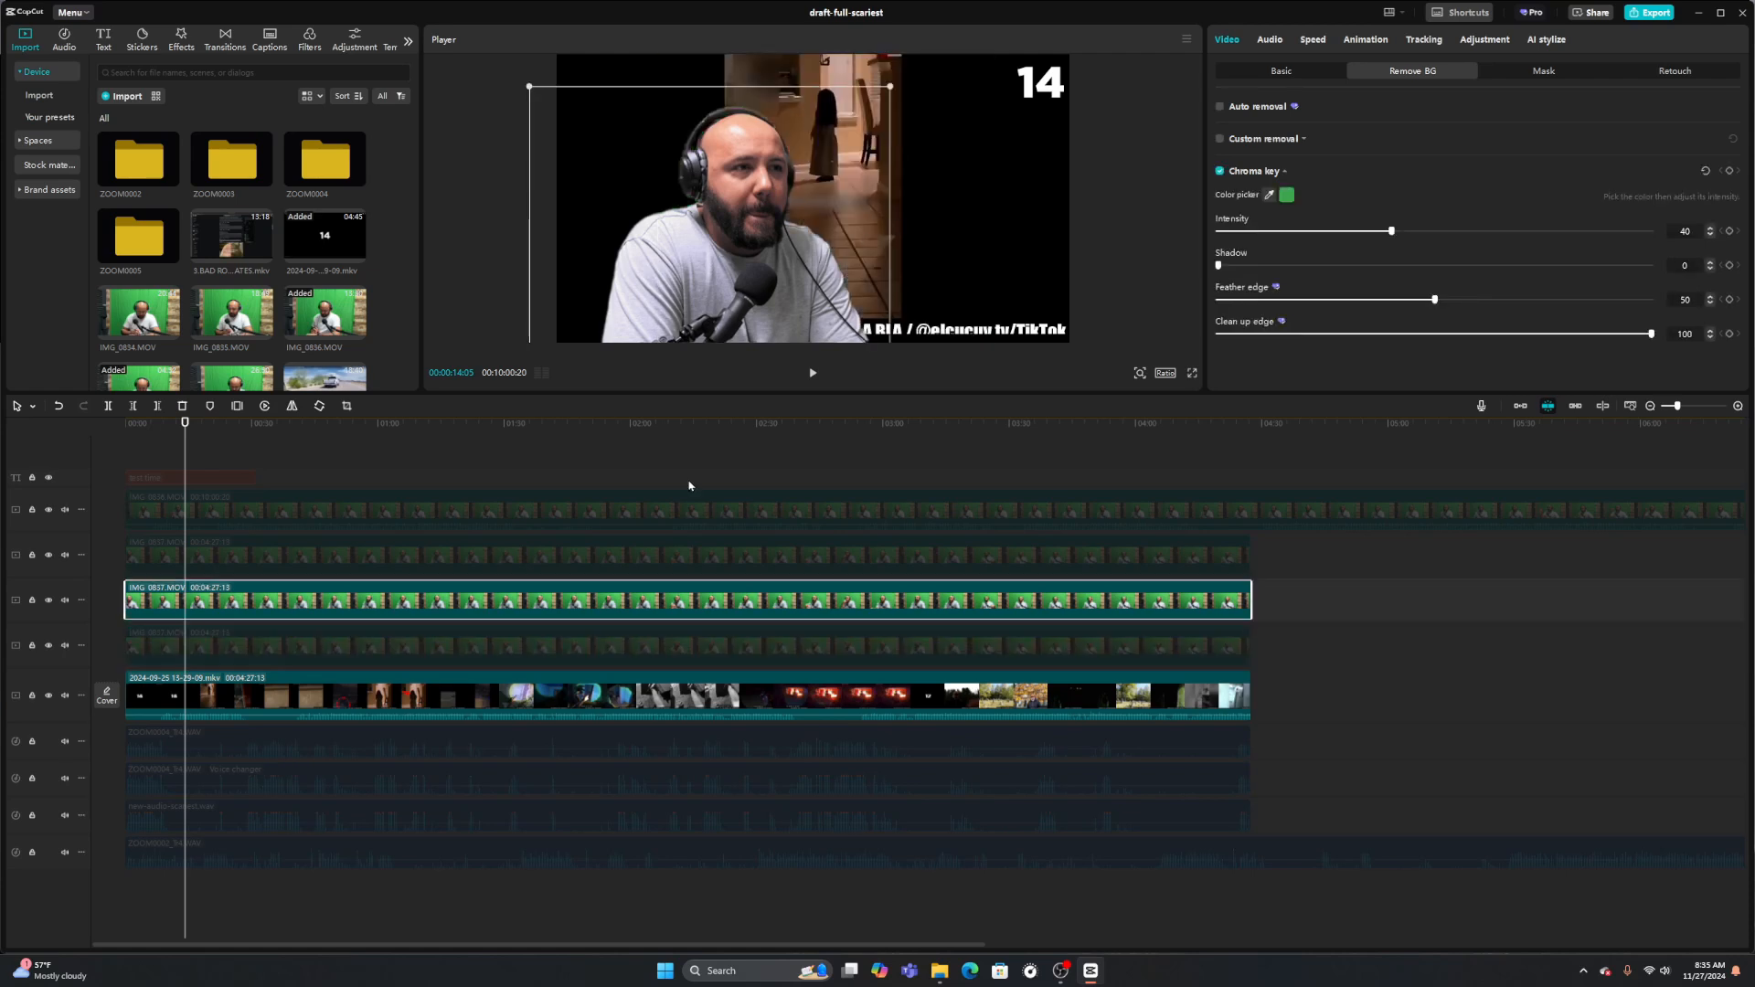
pyautogui.click(291, 408)
pyautogui.click(291, 408)
pyautogui.moveTo(783, 201); pyautogui.dragTo(835, 206)
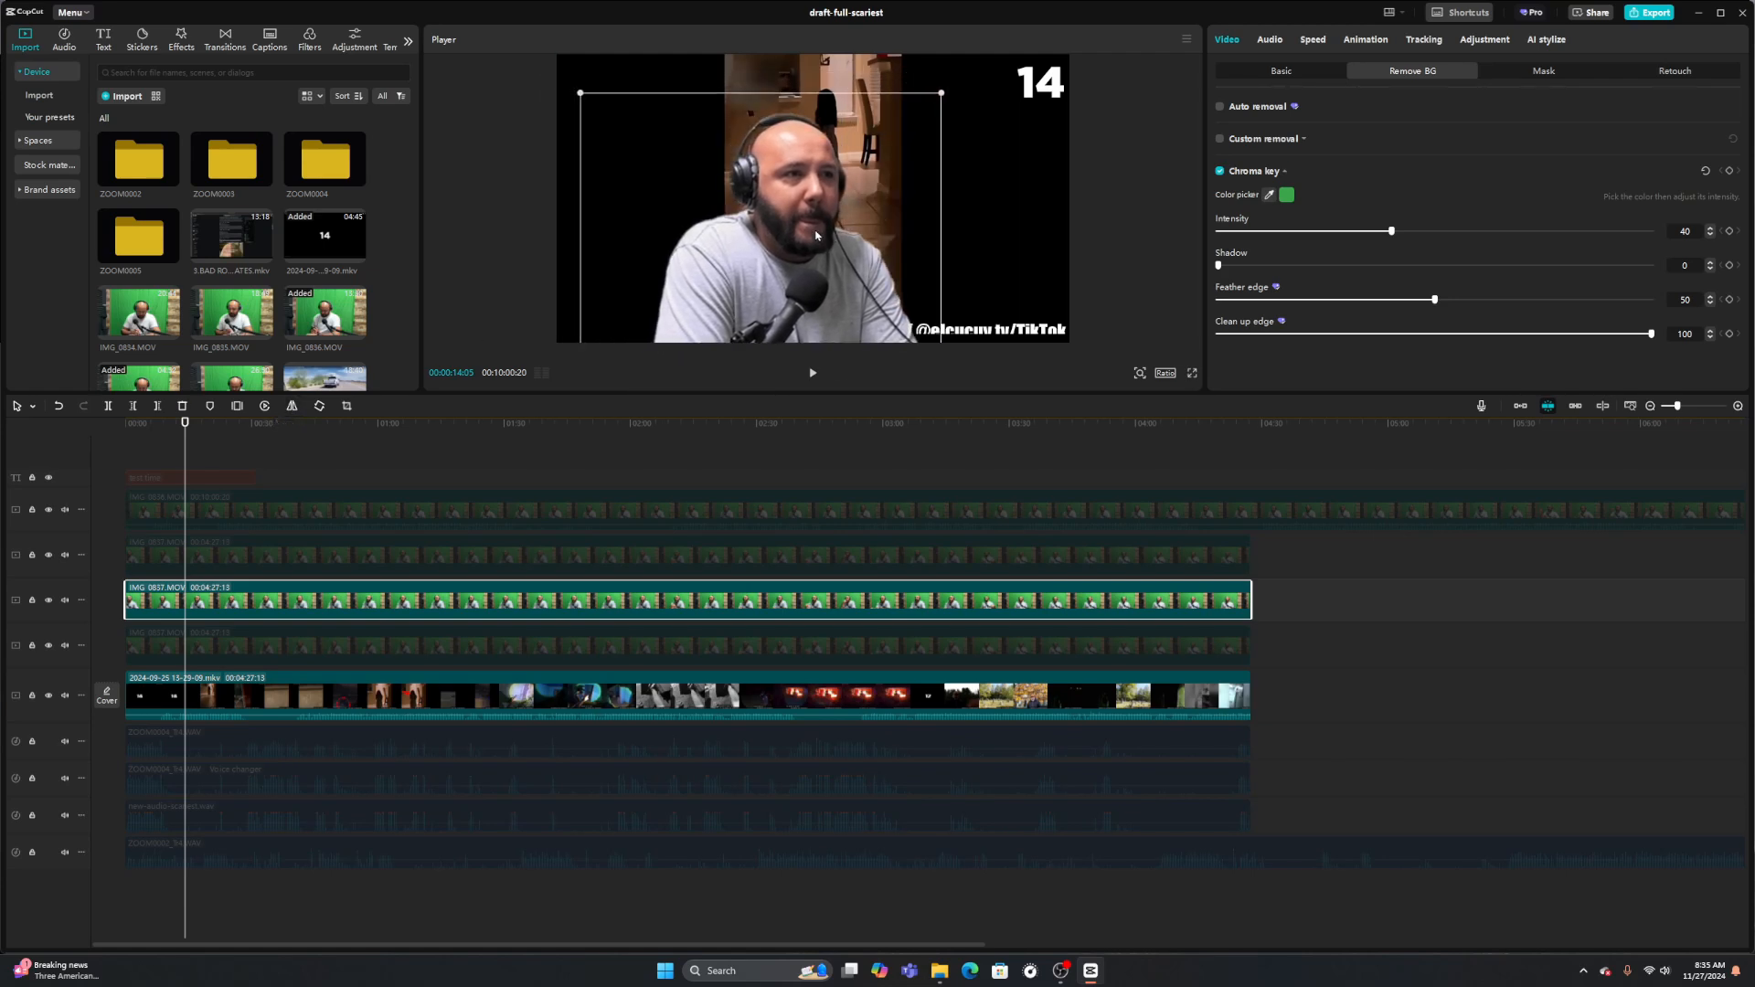
# Toggle the camera clip's chroma key off and back on for comparison, and enlarge the clip to nearly reach the frame's top edge
pyautogui.click(1219, 172)
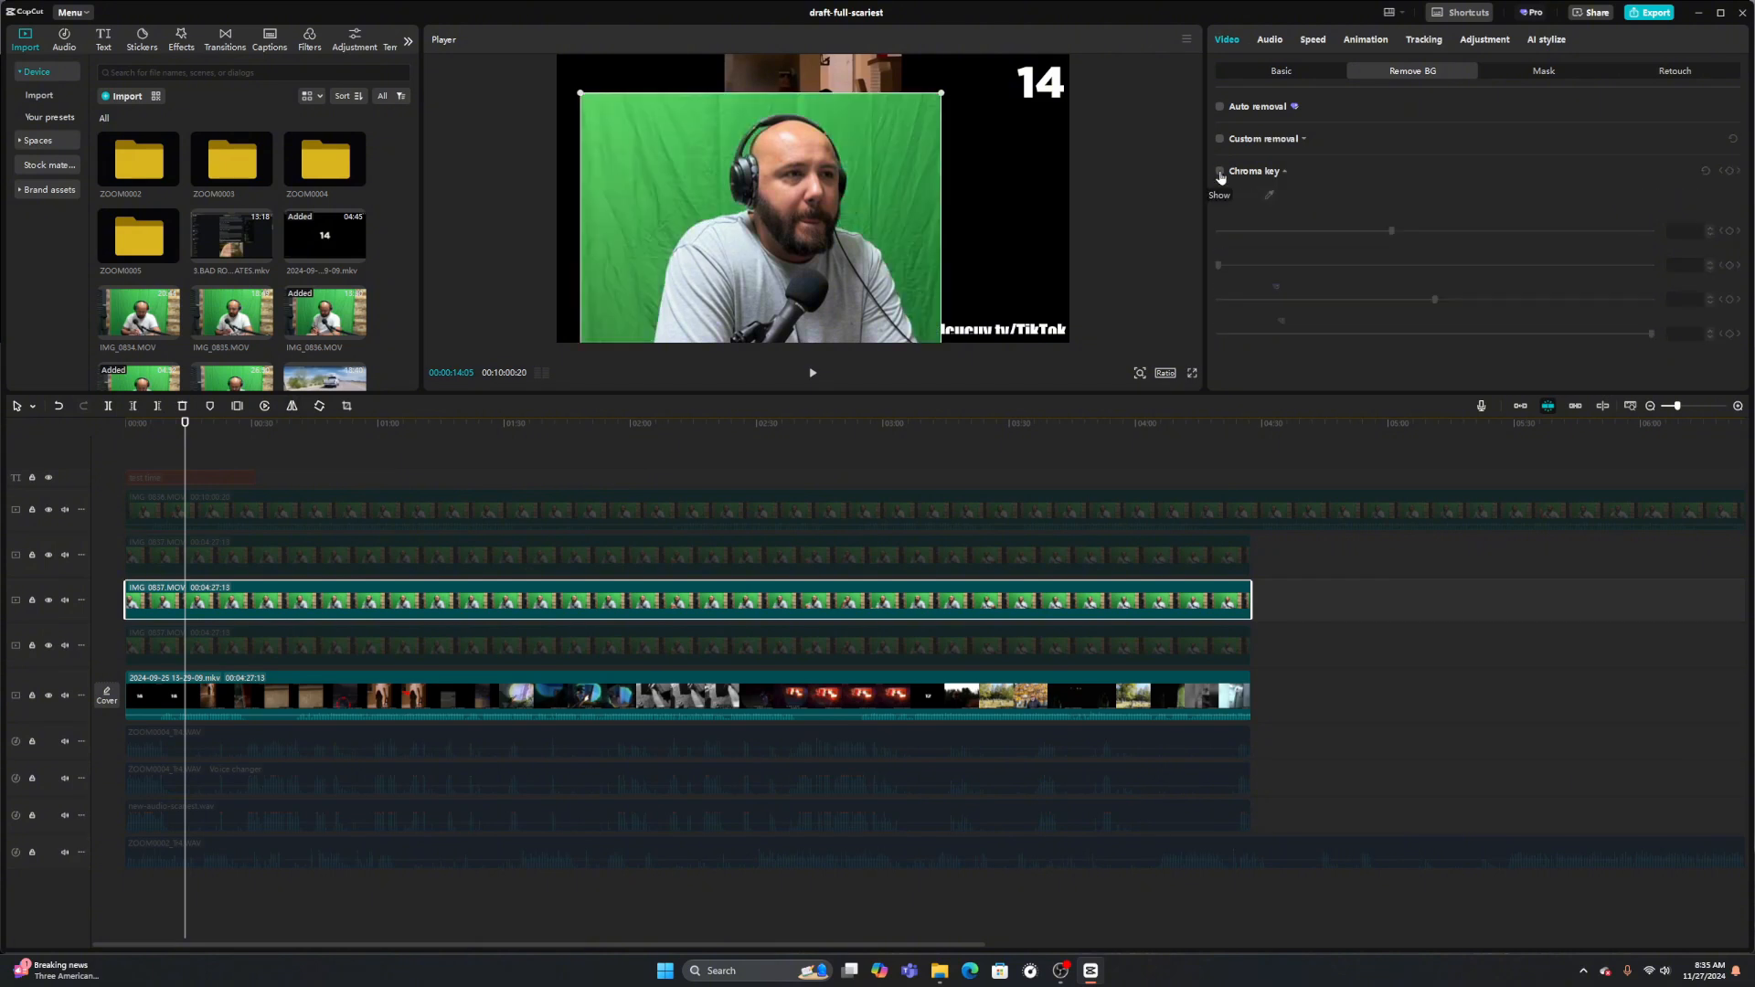
pyautogui.click(1220, 172)
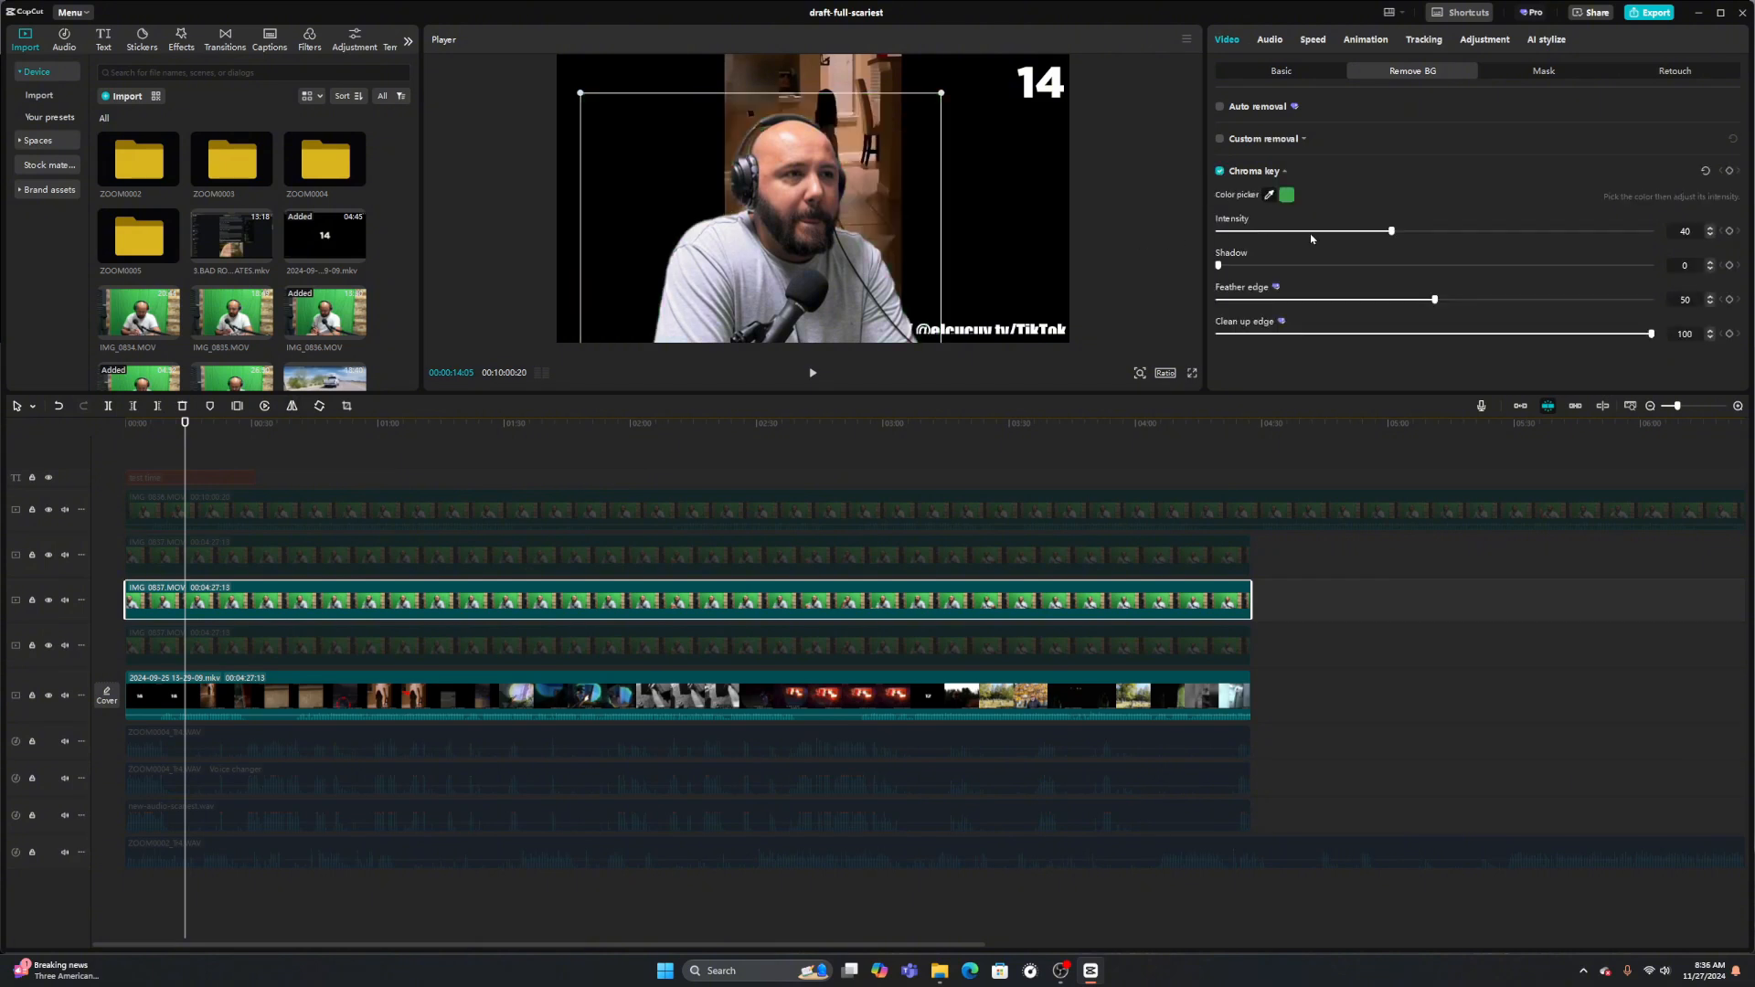
pyautogui.moveTo(941, 92); pyautogui.dragTo(982, 57)
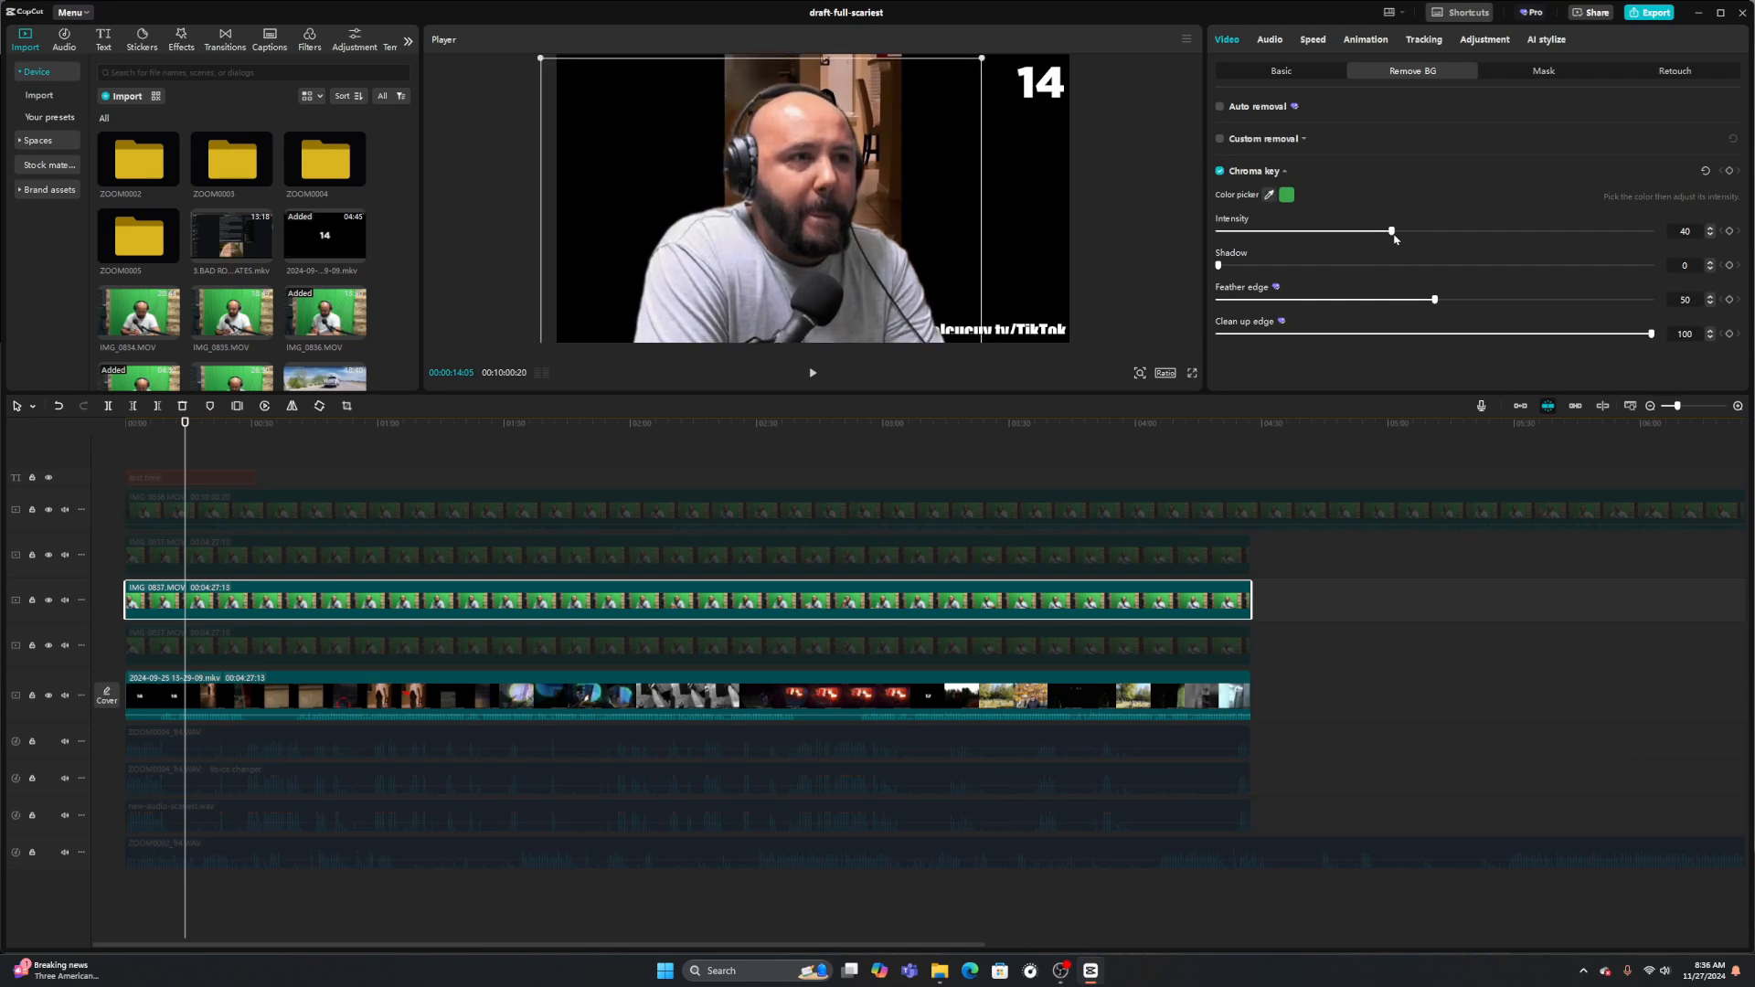
# Set the chroma key's Clean up edge and Feather edge to 0 for the camera clip
pyautogui.moveTo(1658, 338); pyautogui.dragTo(1218, 345)
pyautogui.moveTo(1433, 302); pyautogui.dragTo(1197, 303)
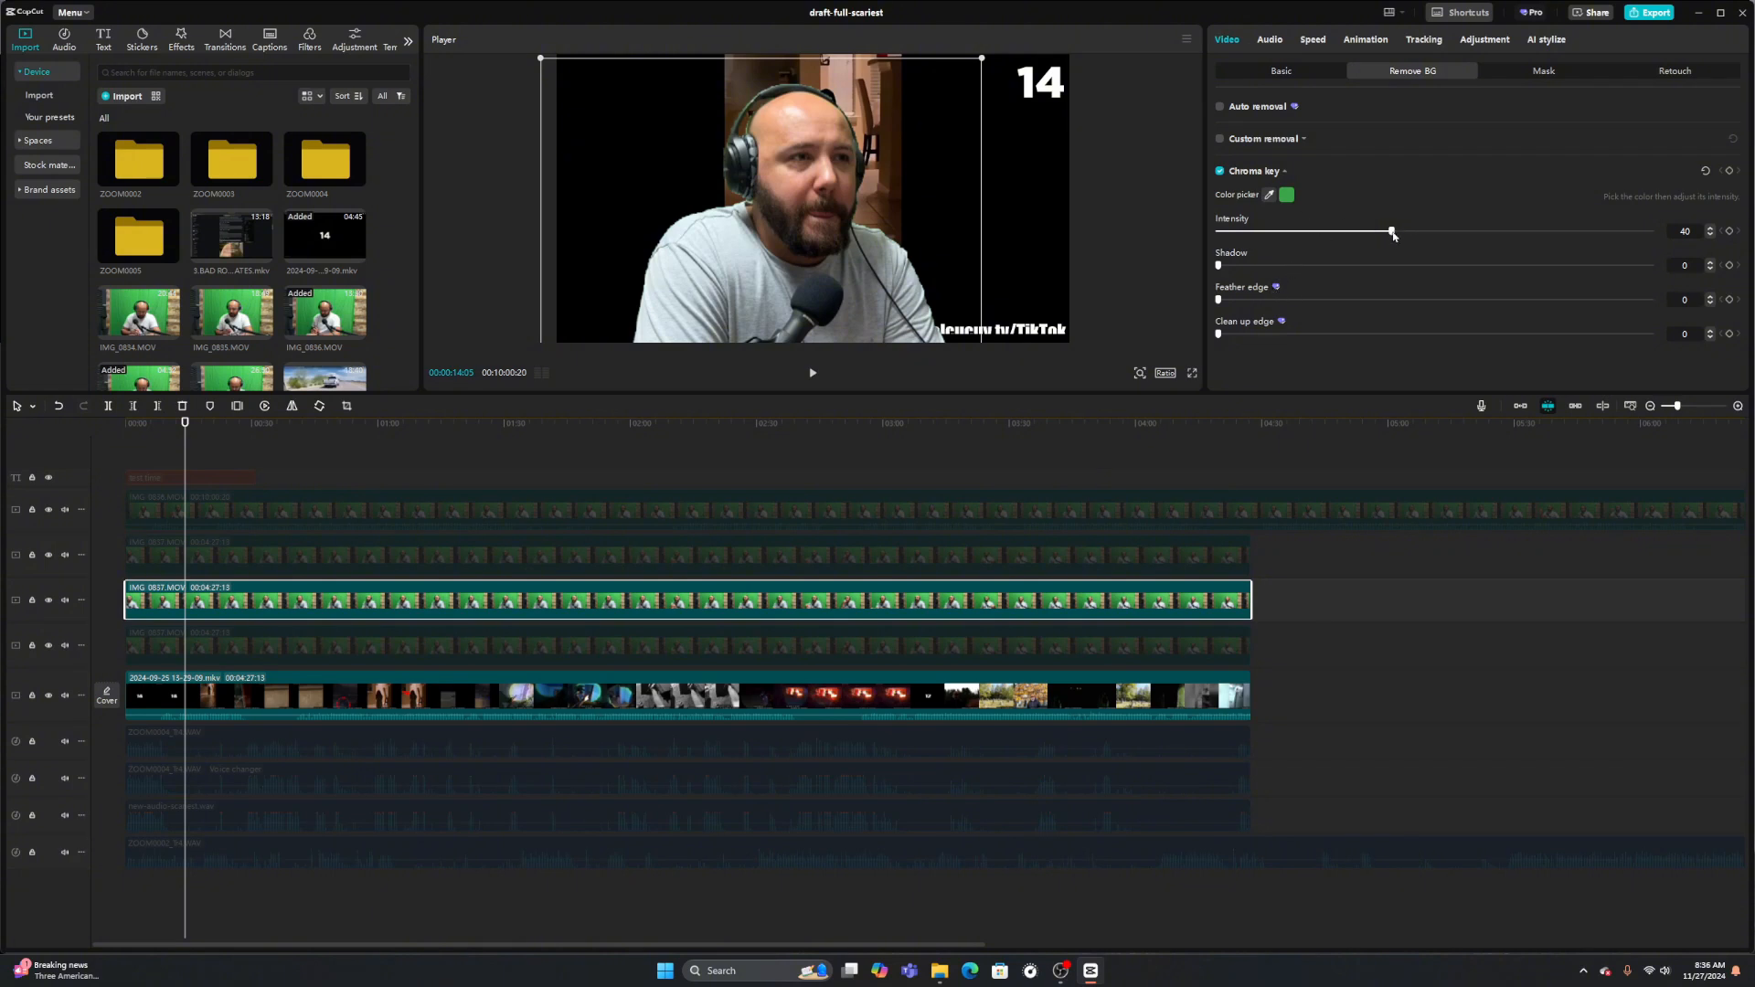
# Set the camera clip's chroma key Intensity to 30 with Shadow kept at 0, and enlarge the preview area
pyautogui.moveTo(1393, 235); pyautogui.dragTo(1305, 238)
pyautogui.moveTo(837, 394); pyautogui.dragTo(811, 572)
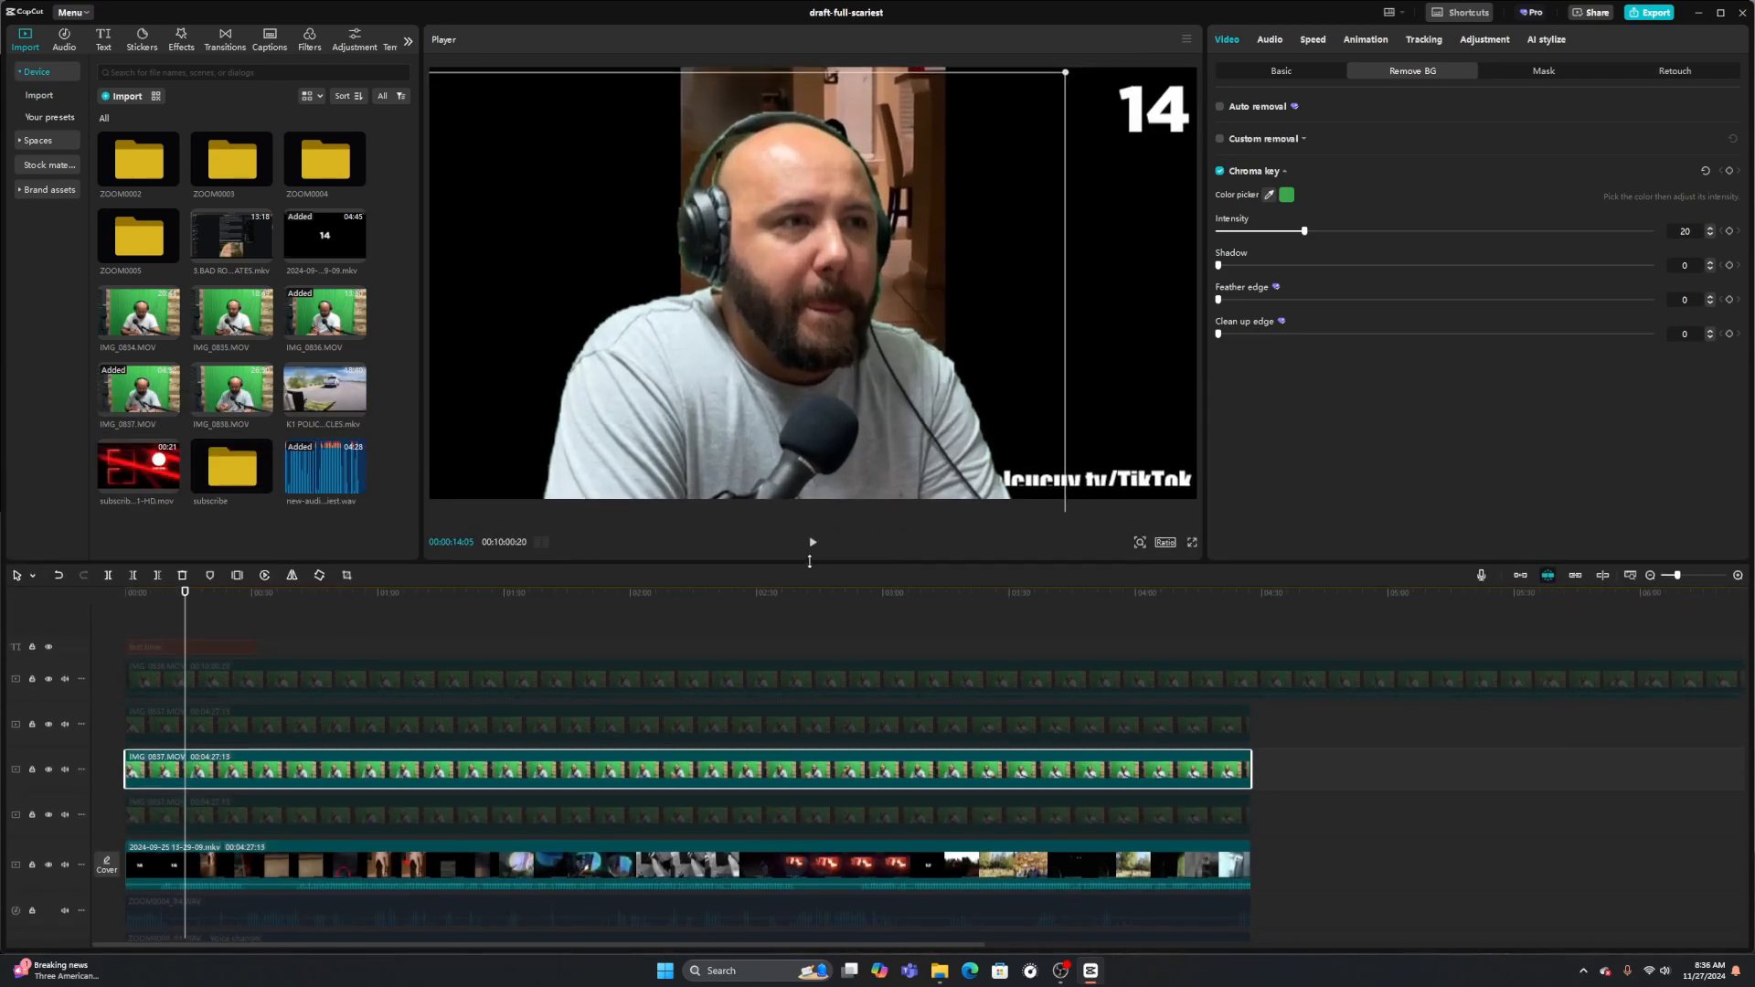
pyautogui.moveTo(1305, 232)
pyautogui.mouseDown()
pyautogui.moveTo(1337, 234)
pyautogui.moveTo(1277, 238)
pyautogui.moveTo(1305, 234)
pyautogui.mouseUp()
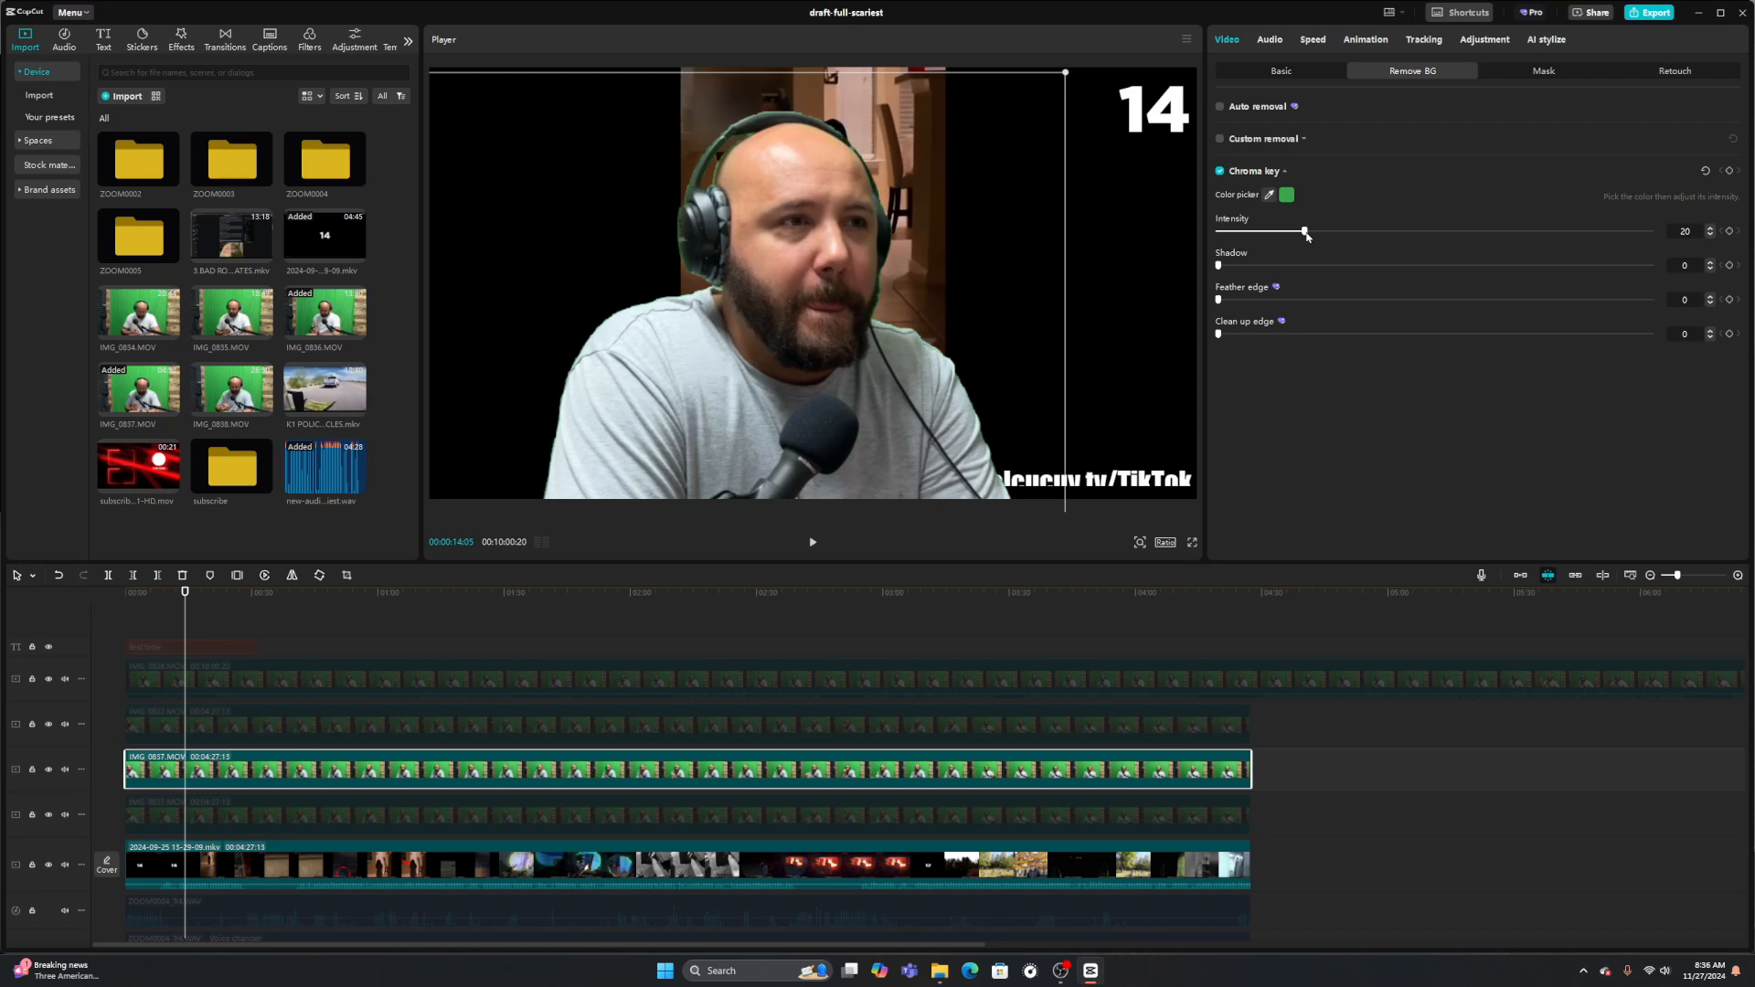
pyautogui.moveTo(1306, 235); pyautogui.dragTo(1351, 246)
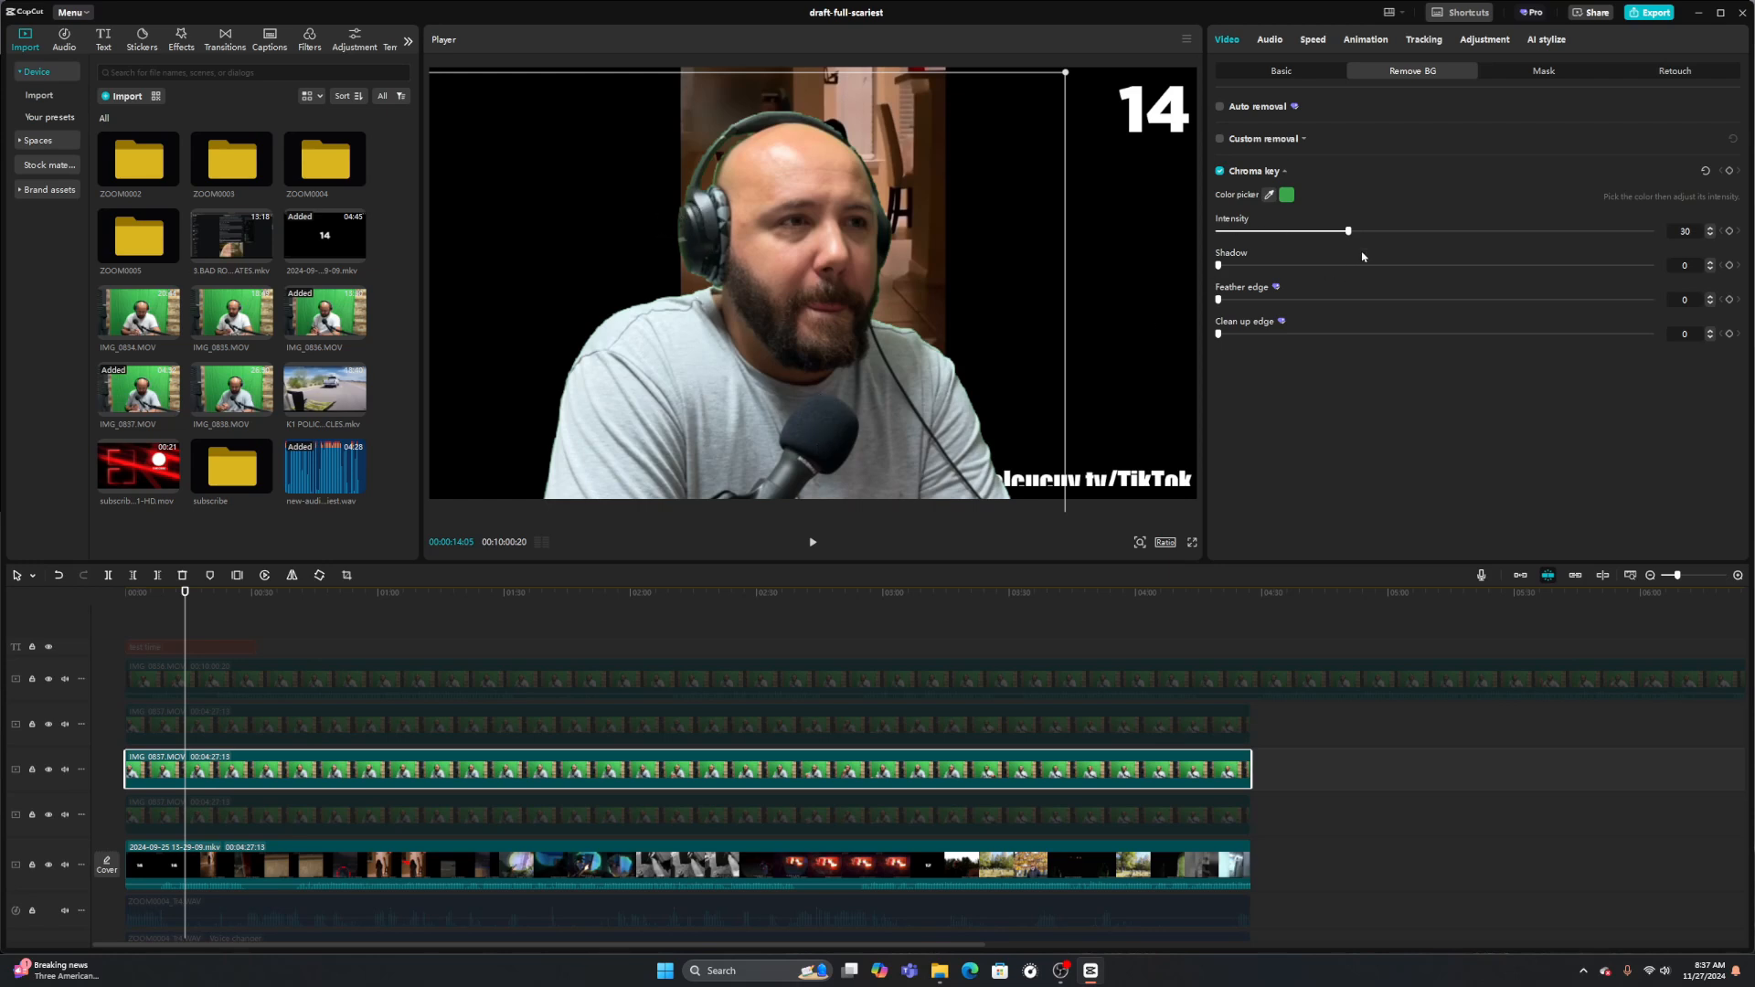
pyautogui.moveTo(1349, 233); pyautogui.dragTo(1313, 235)
pyautogui.moveTo(1397, 237); pyautogui.dragTo(1348, 241)
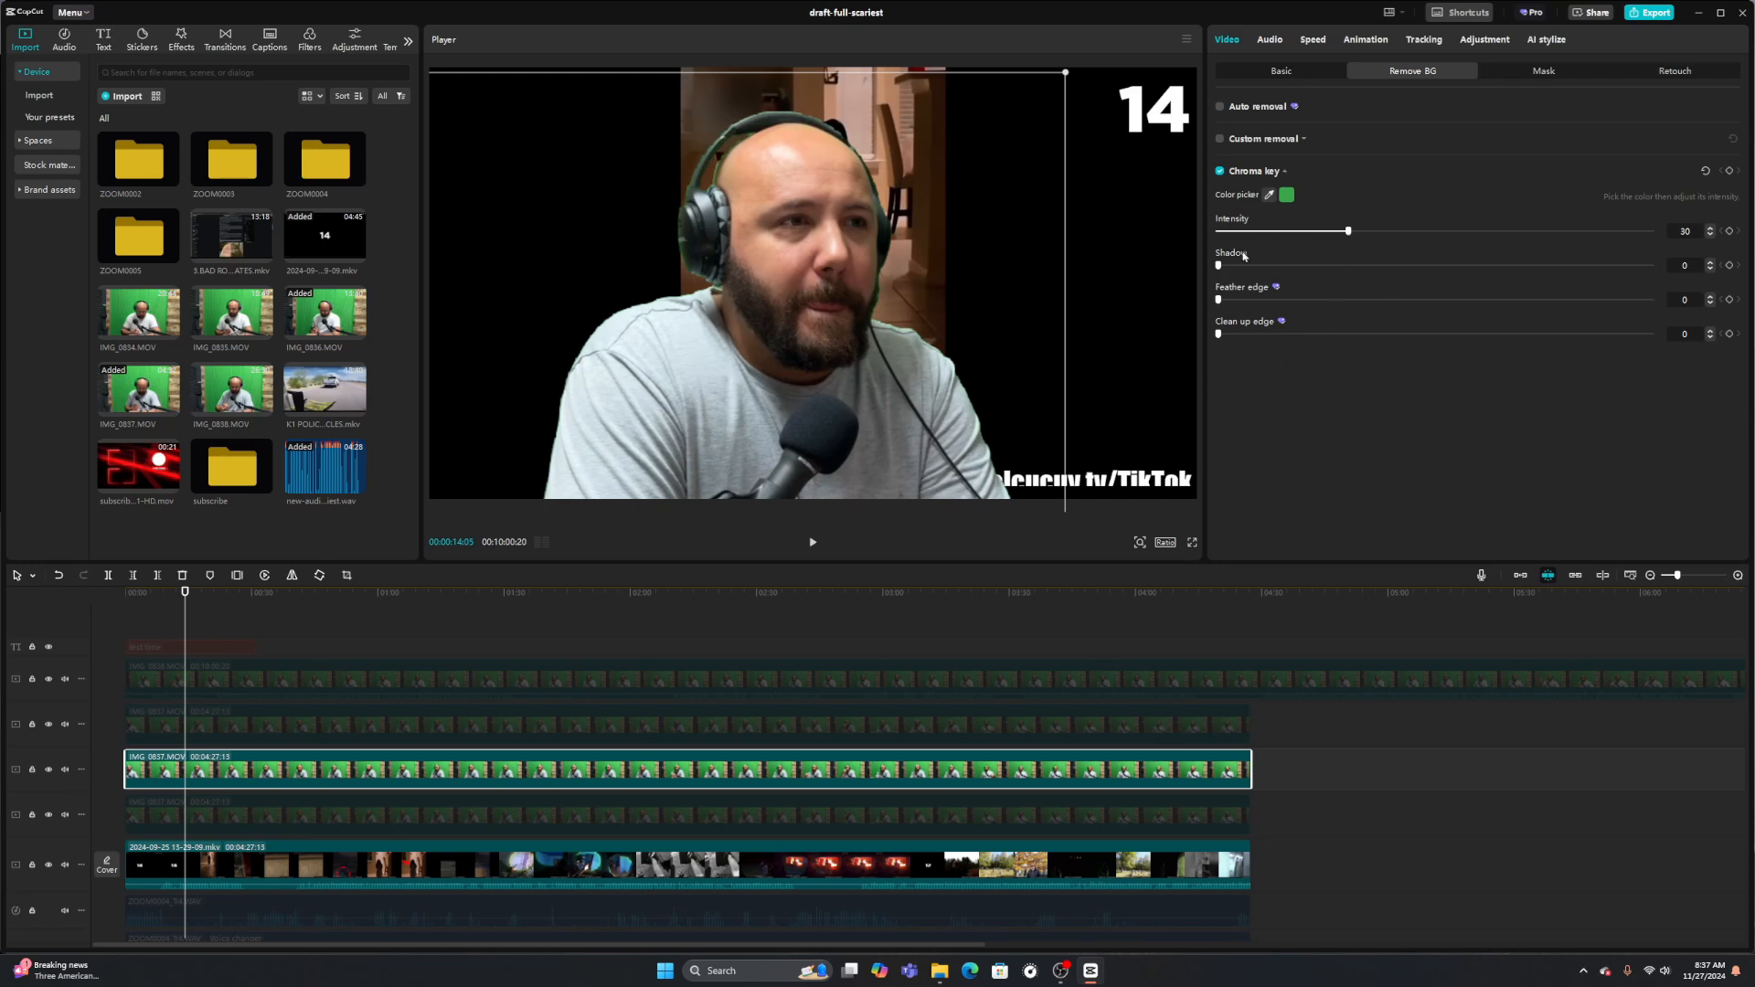
pyautogui.moveTo(1218, 266)
pyautogui.mouseDown()
pyautogui.moveTo(1637, 266)
pyautogui.moveTo(1219, 266)
pyautogui.mouseUp()
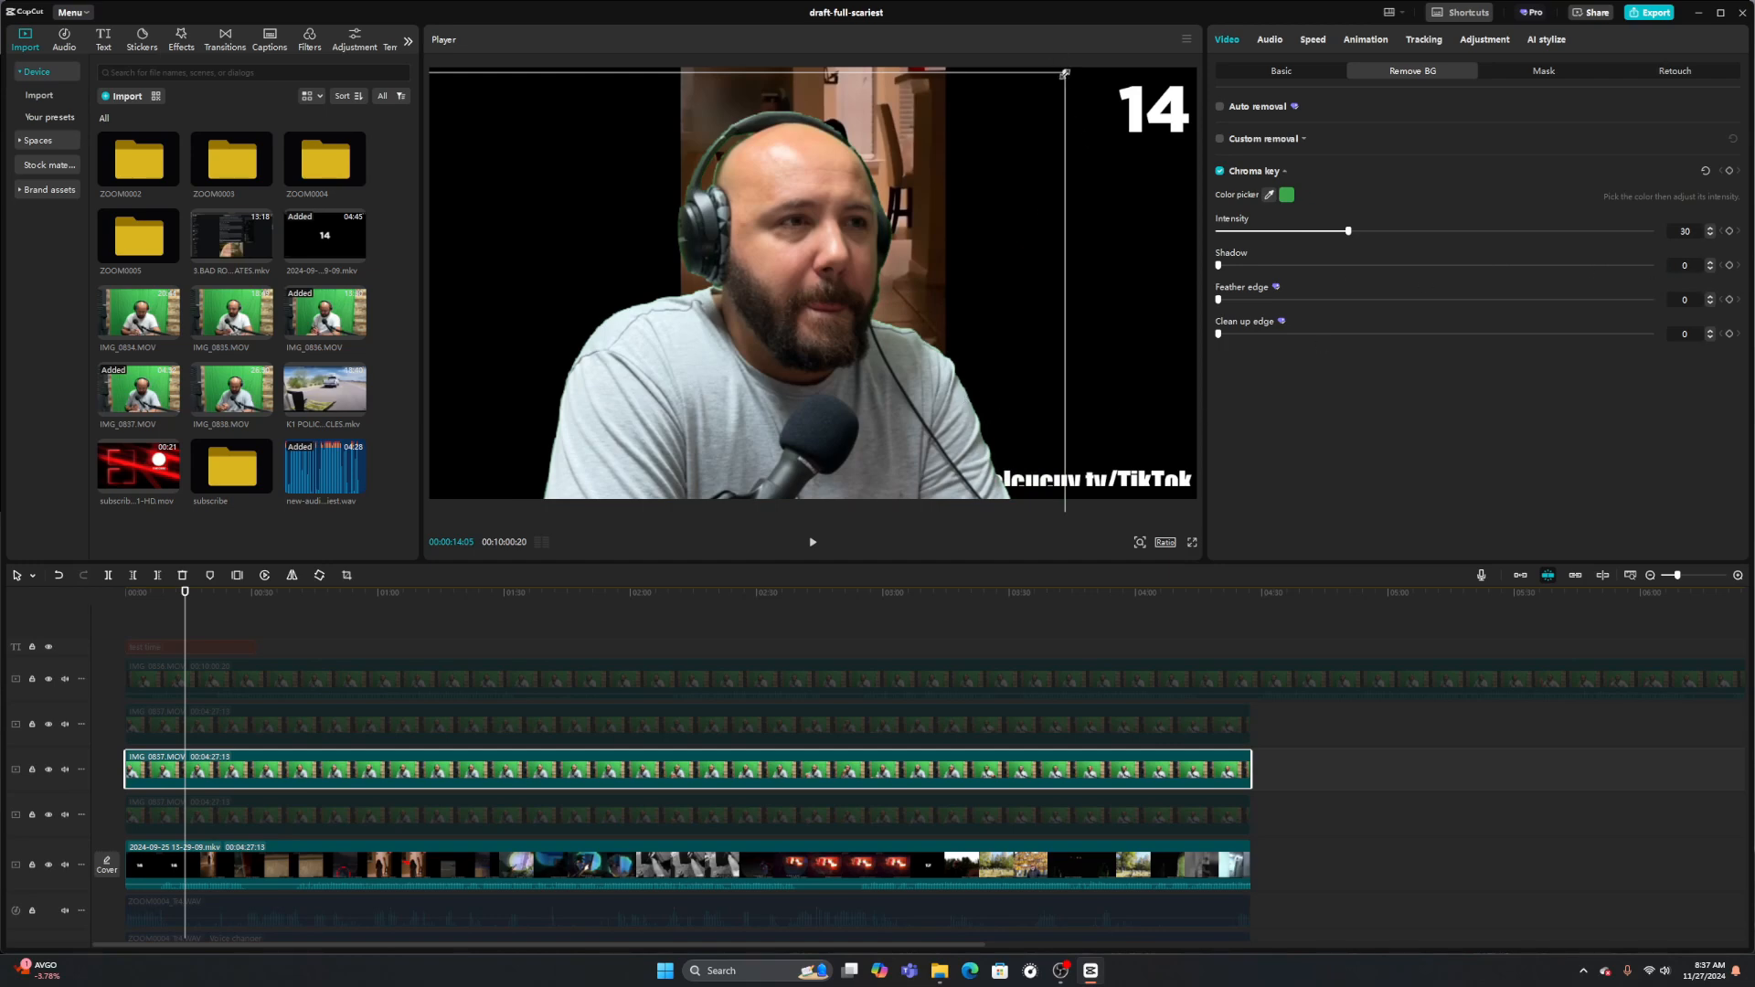
# Shrink the keyed camera clip and place it in the lower-left corner of the video frame
pyautogui.moveTo(1065, 73); pyautogui.dragTo(796, 288)
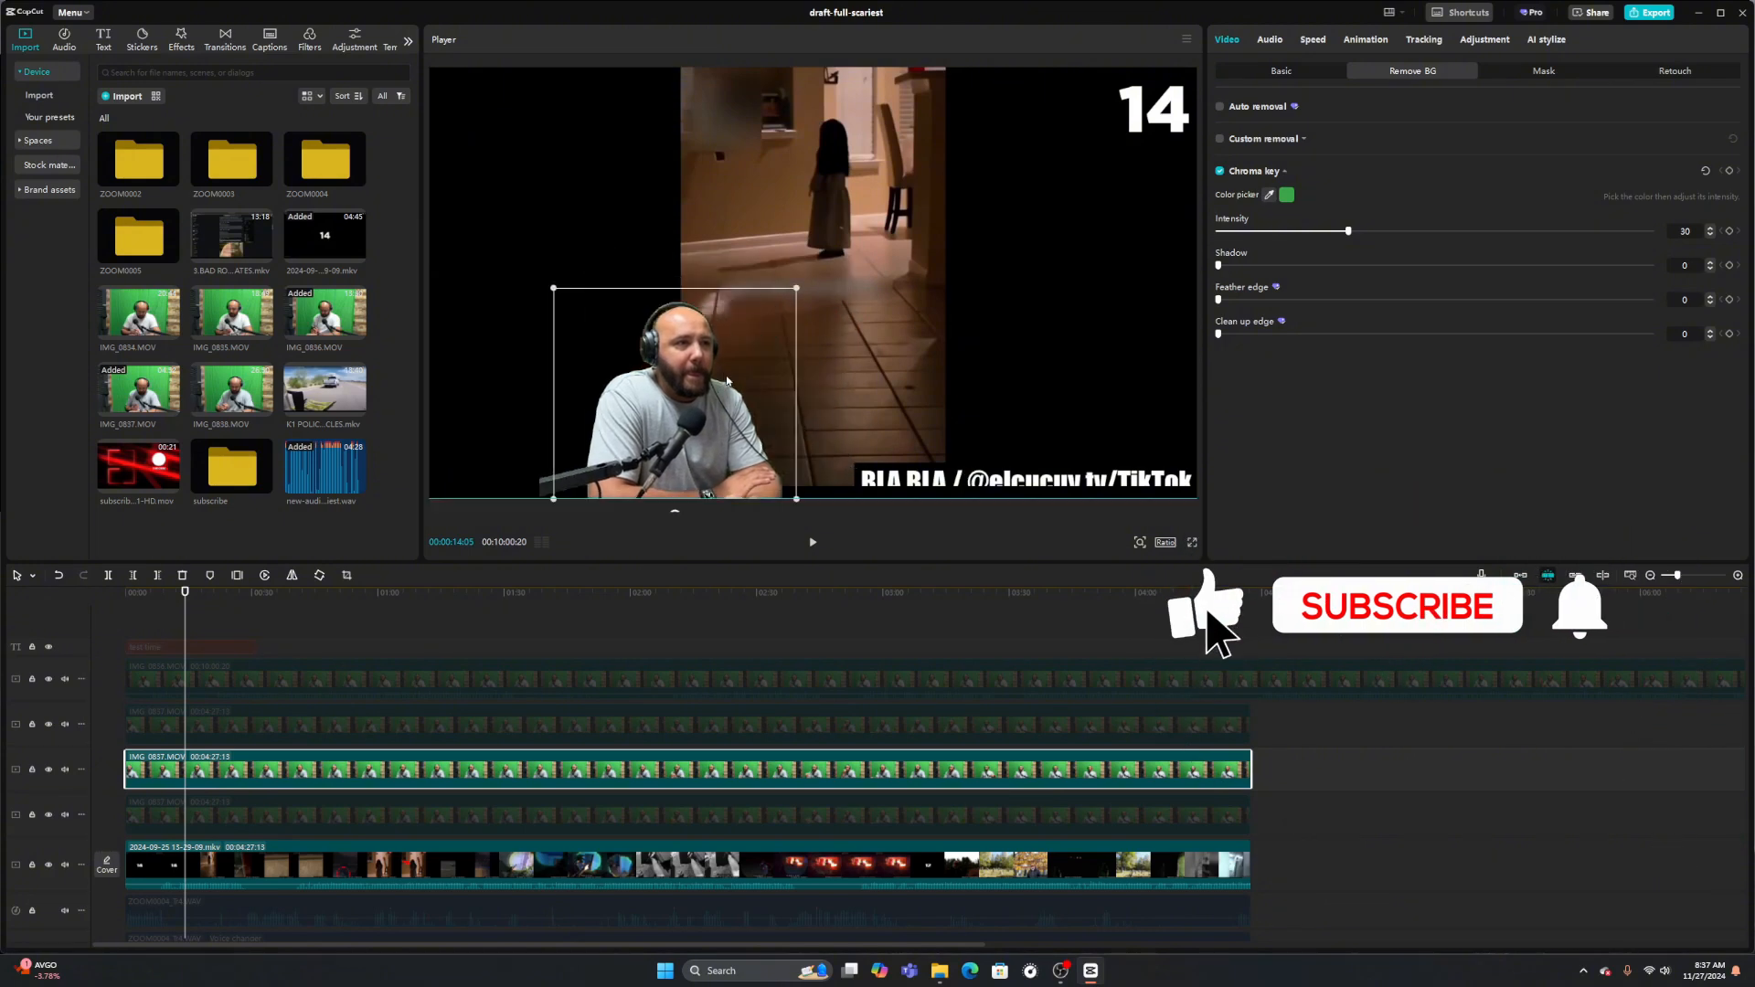
pyautogui.moveTo(727, 380); pyautogui.dragTo(583, 359)
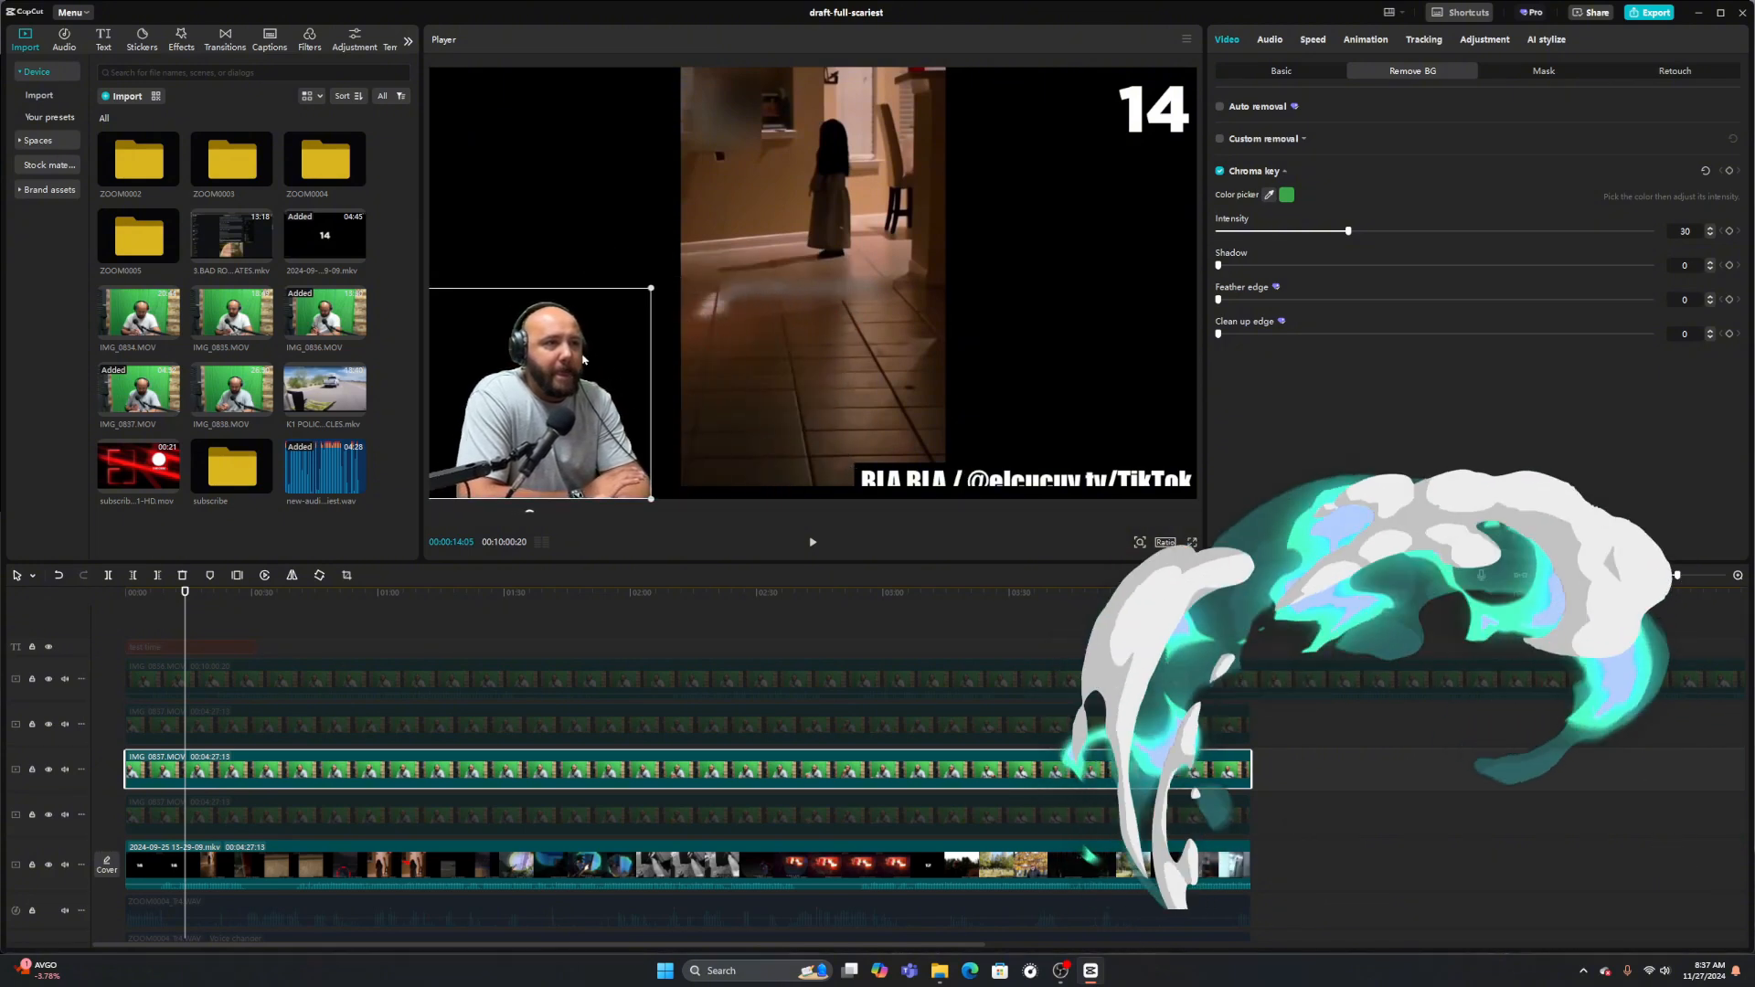
pyautogui.moveTo(653, 291); pyautogui.dragTo(612, 317)
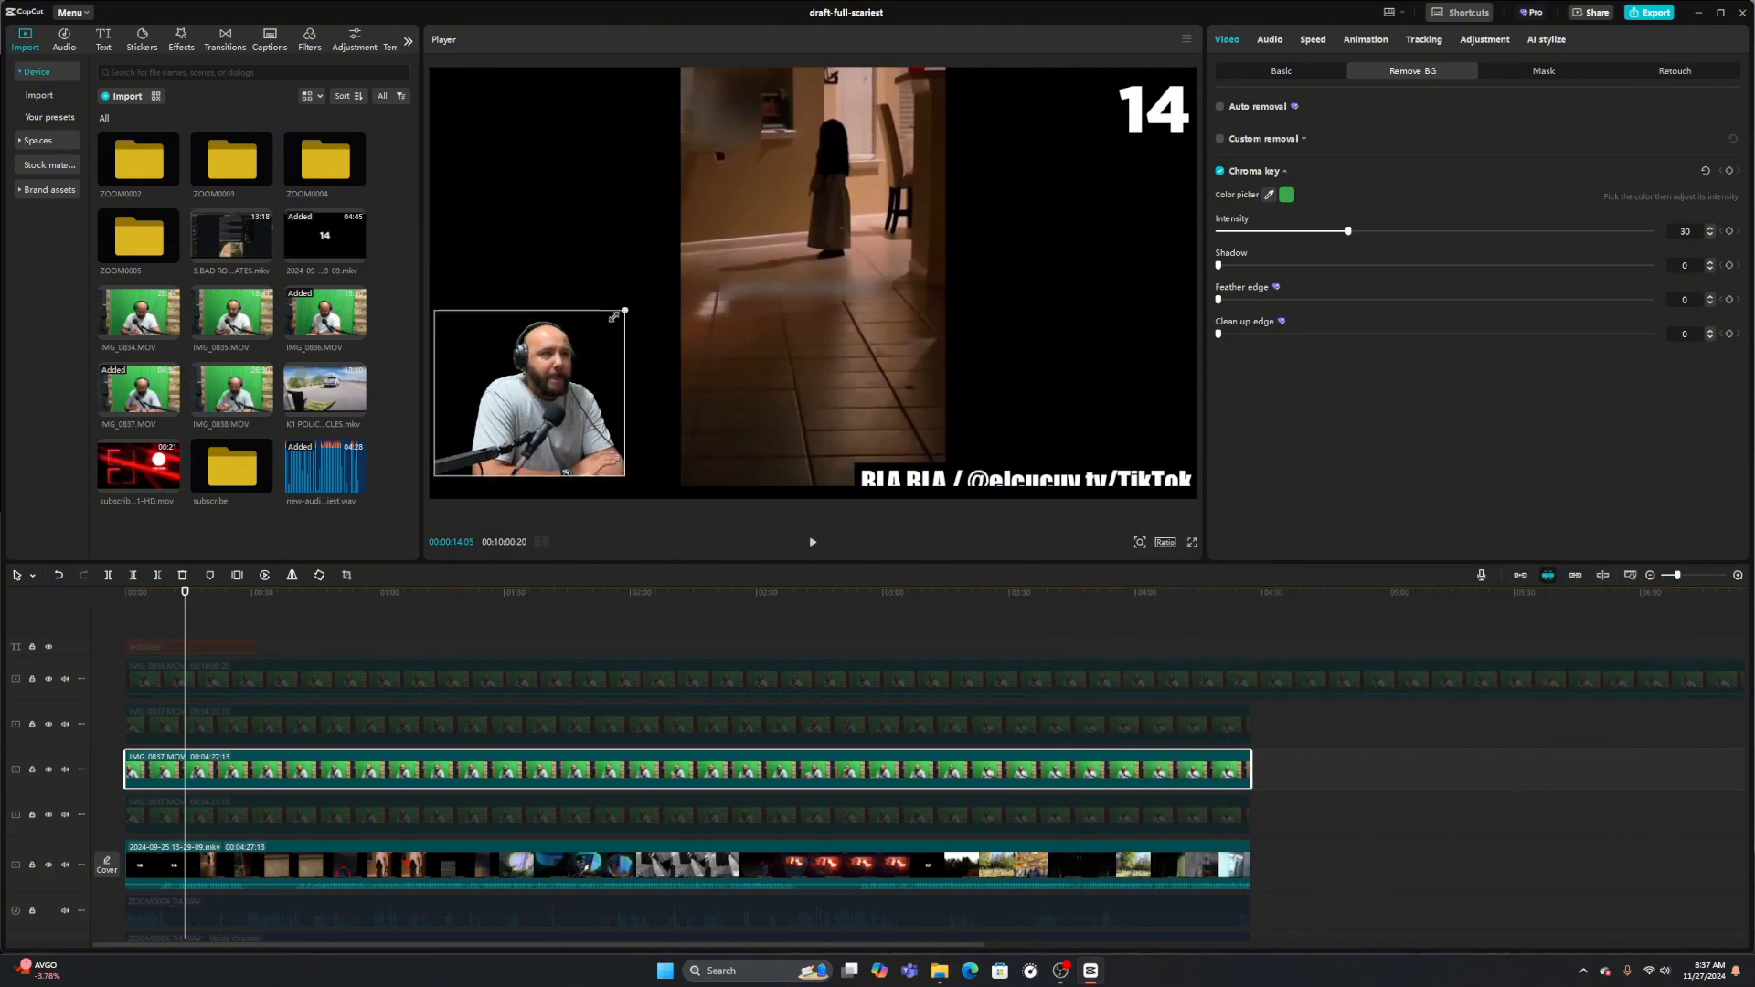
pyautogui.moveTo(585, 392)
pyautogui.mouseDown()
pyautogui.moveTo(555, 414)
pyautogui.moveTo(577, 405)
pyautogui.mouseUp()
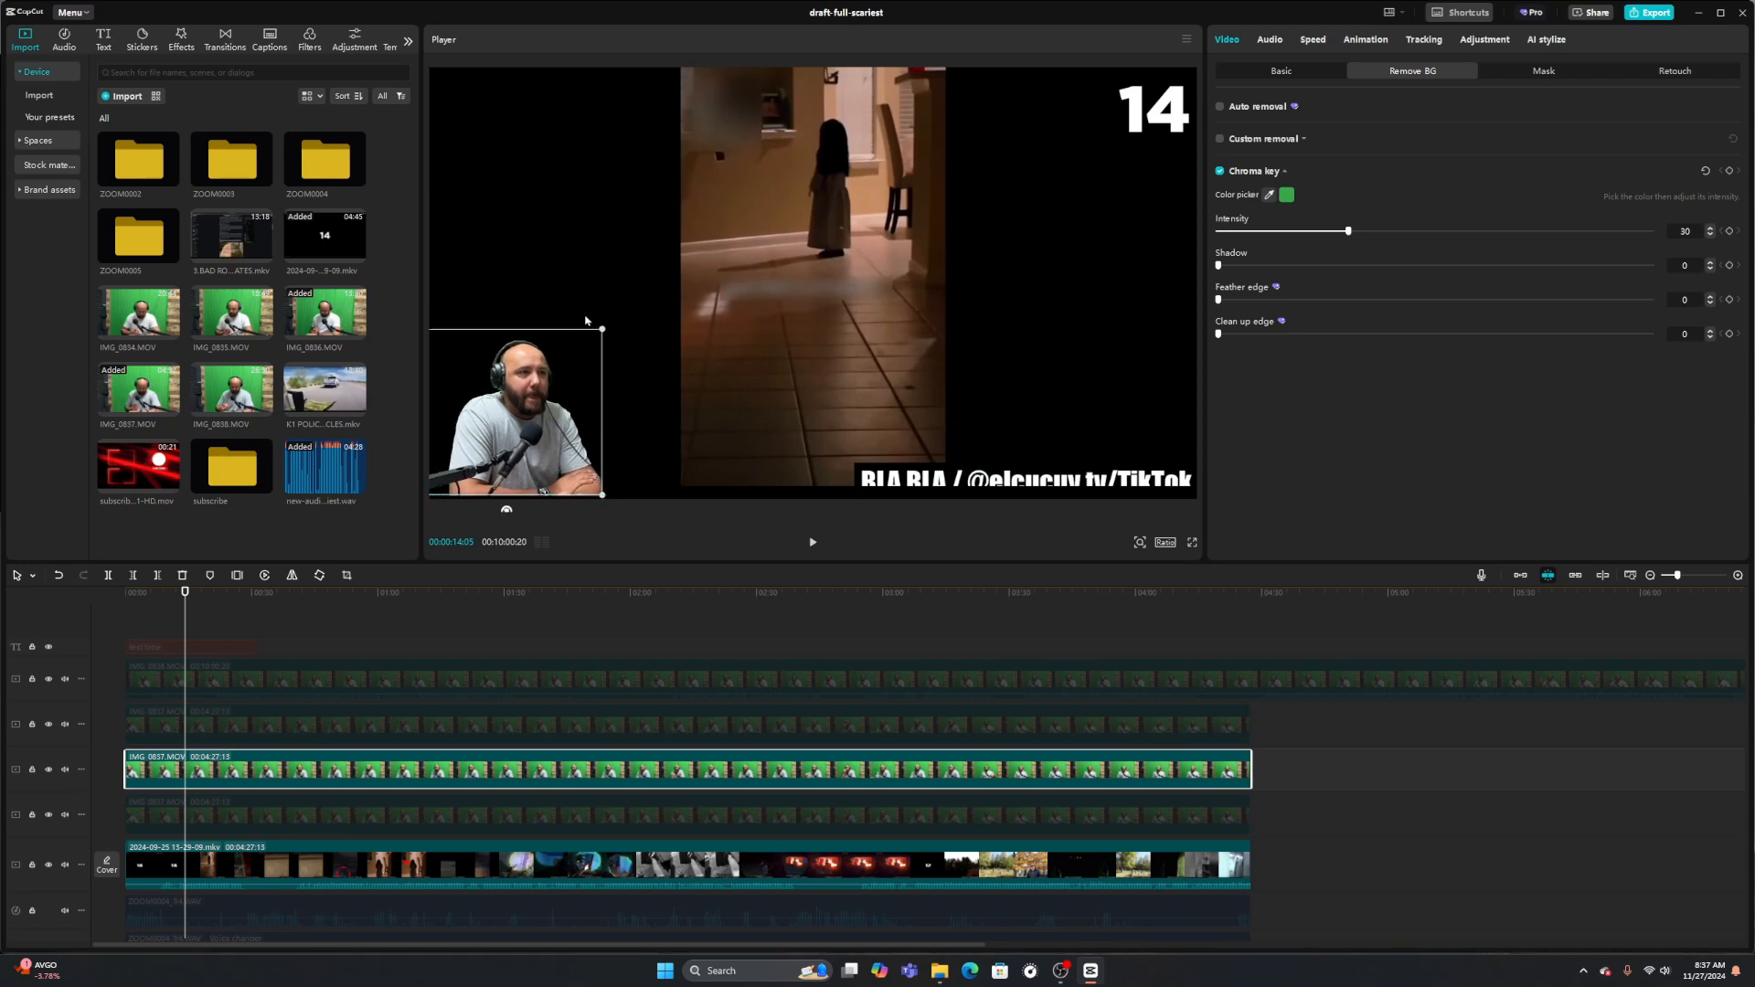
# Enlarge the keyed camera clip to about 113% scale and move it near the middle of the video frame
pyautogui.moveTo(602, 328); pyautogui.dragTo(711, 235)
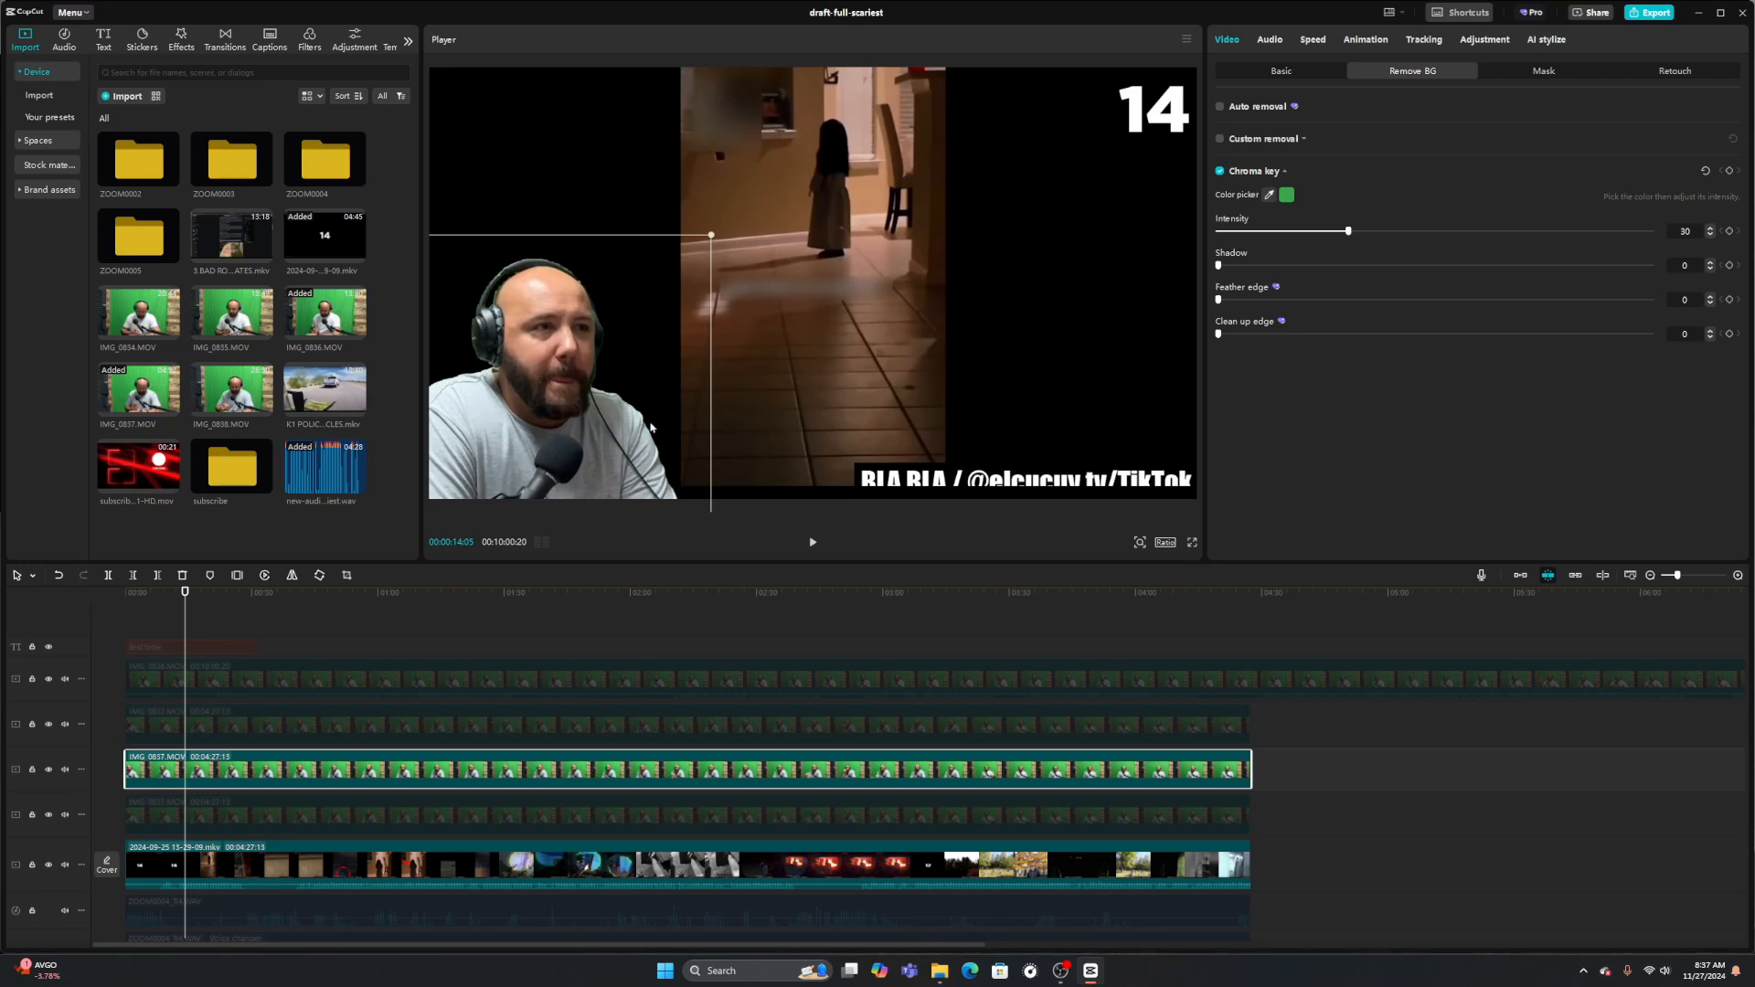
pyautogui.moveTo(566, 395); pyautogui.dragTo(600, 363)
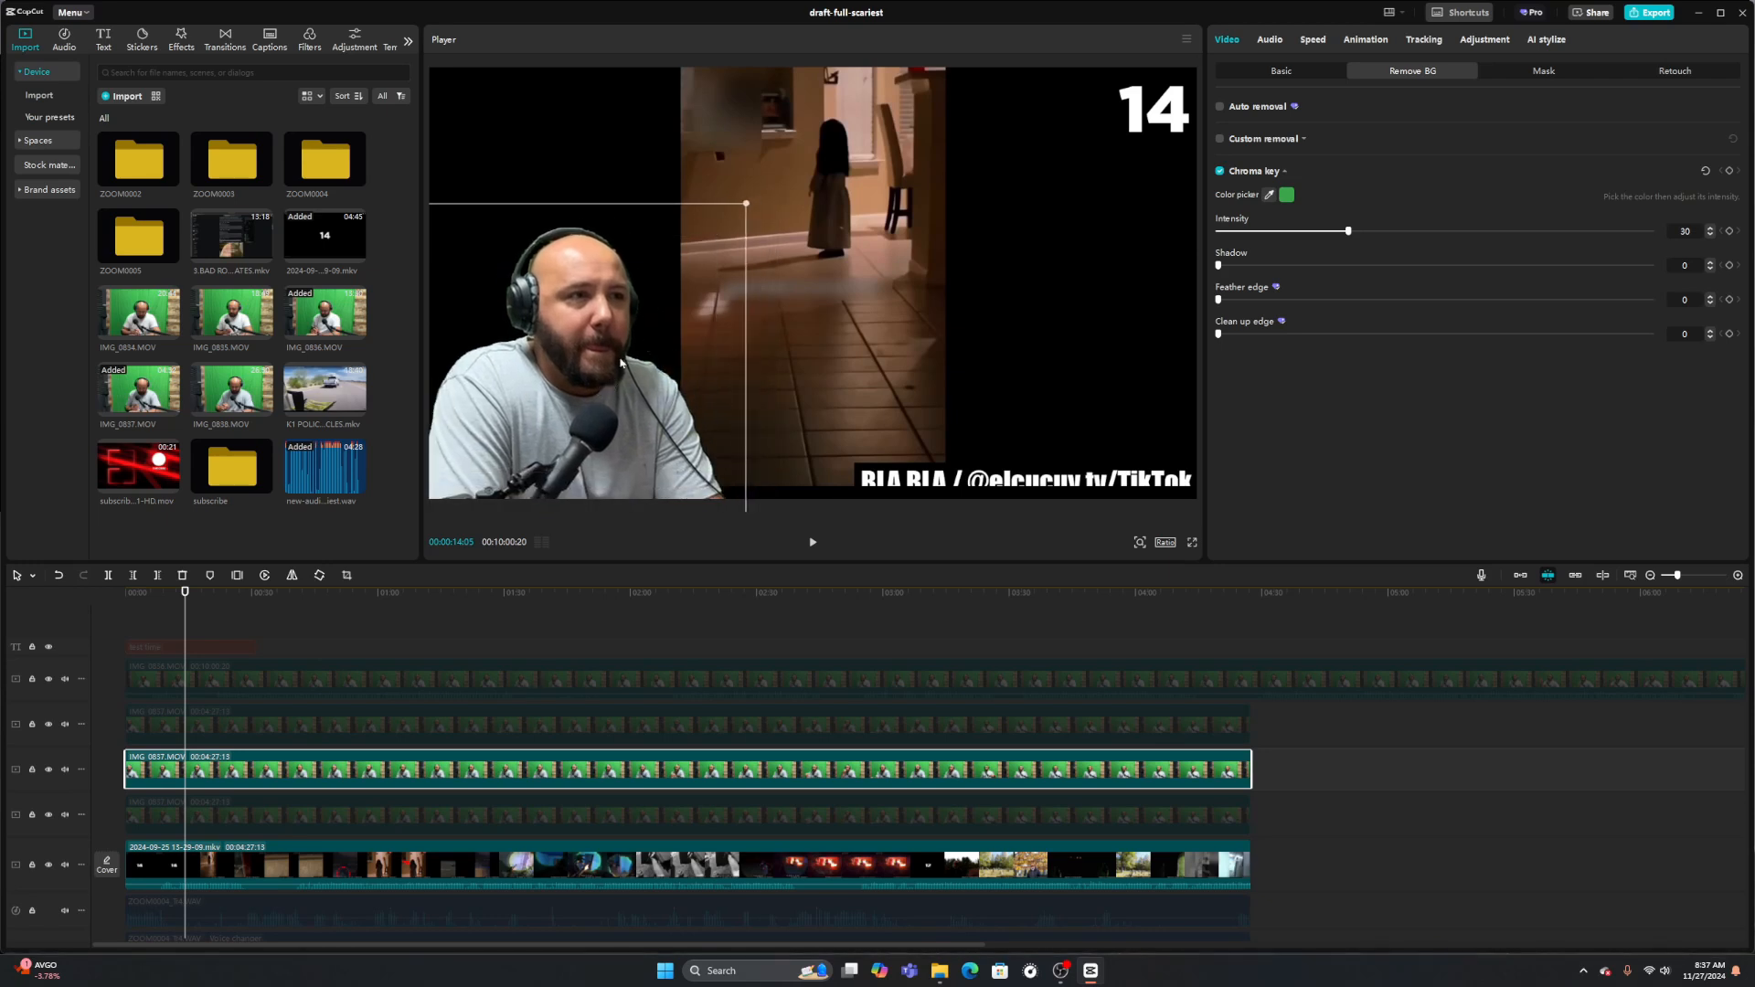
pyautogui.moveTo(757, 413); pyautogui.dragTo(806, 369)
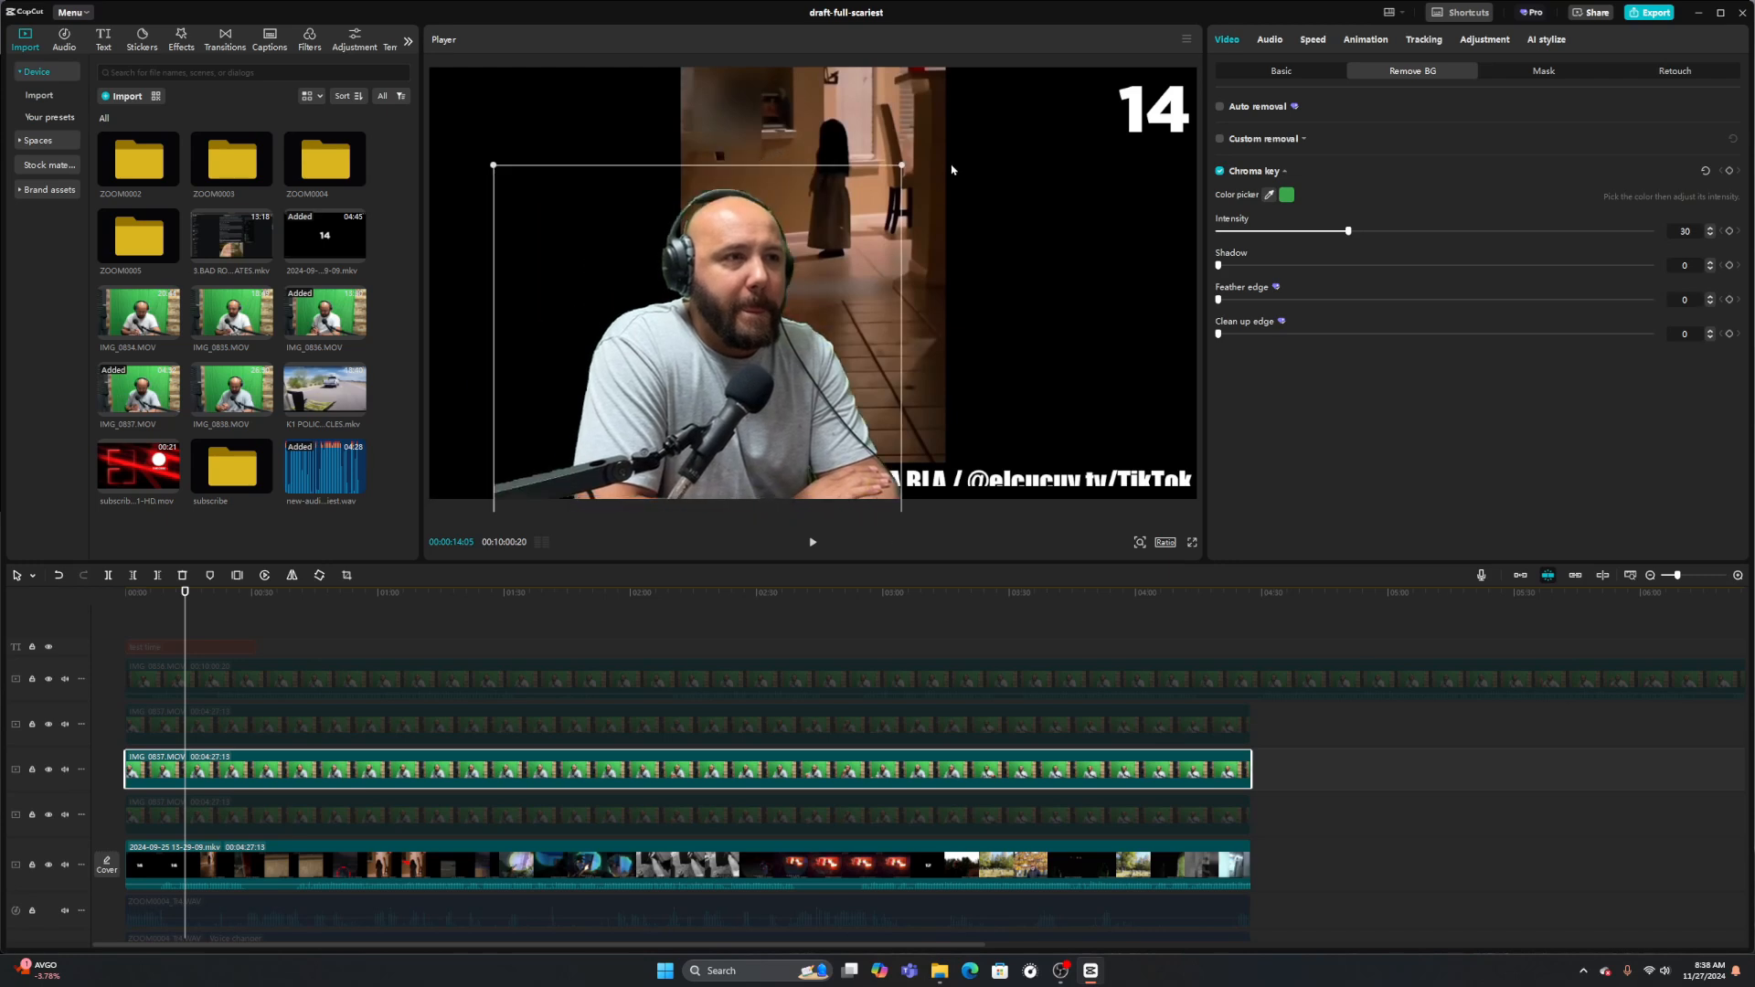
pyautogui.moveTo(901, 164); pyautogui.dragTo(988, 112)
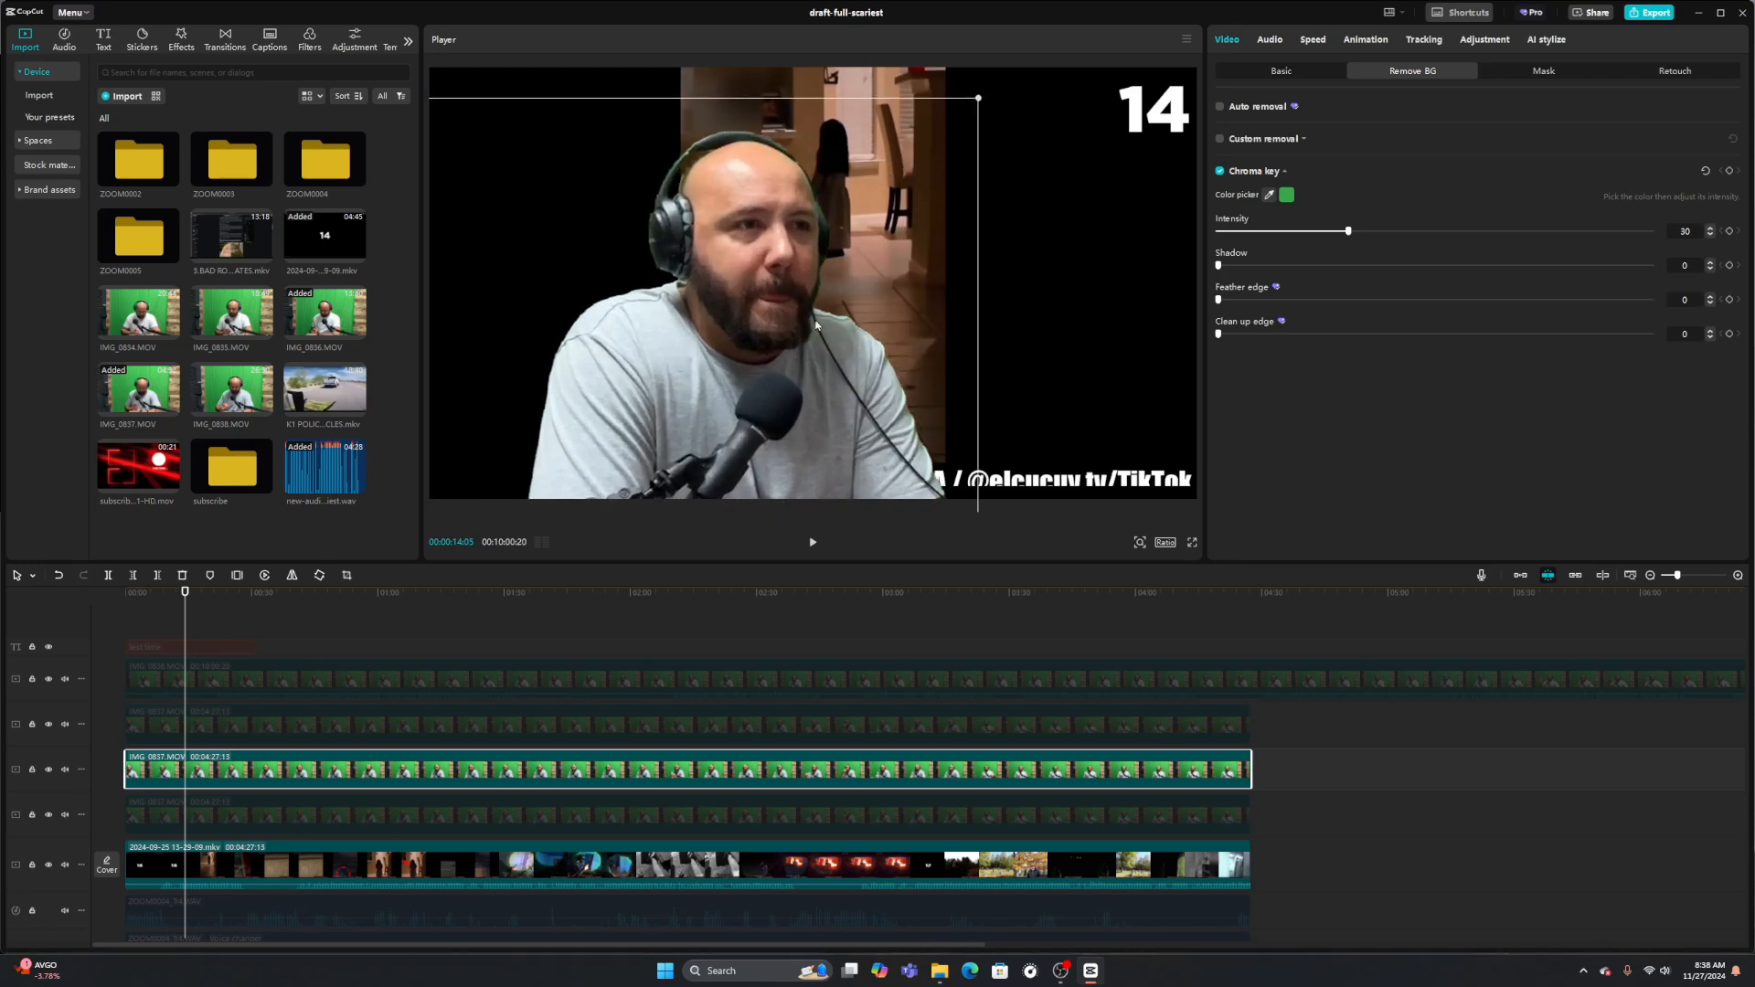
pyautogui.moveTo(810, 351); pyautogui.dragTo(856, 291)
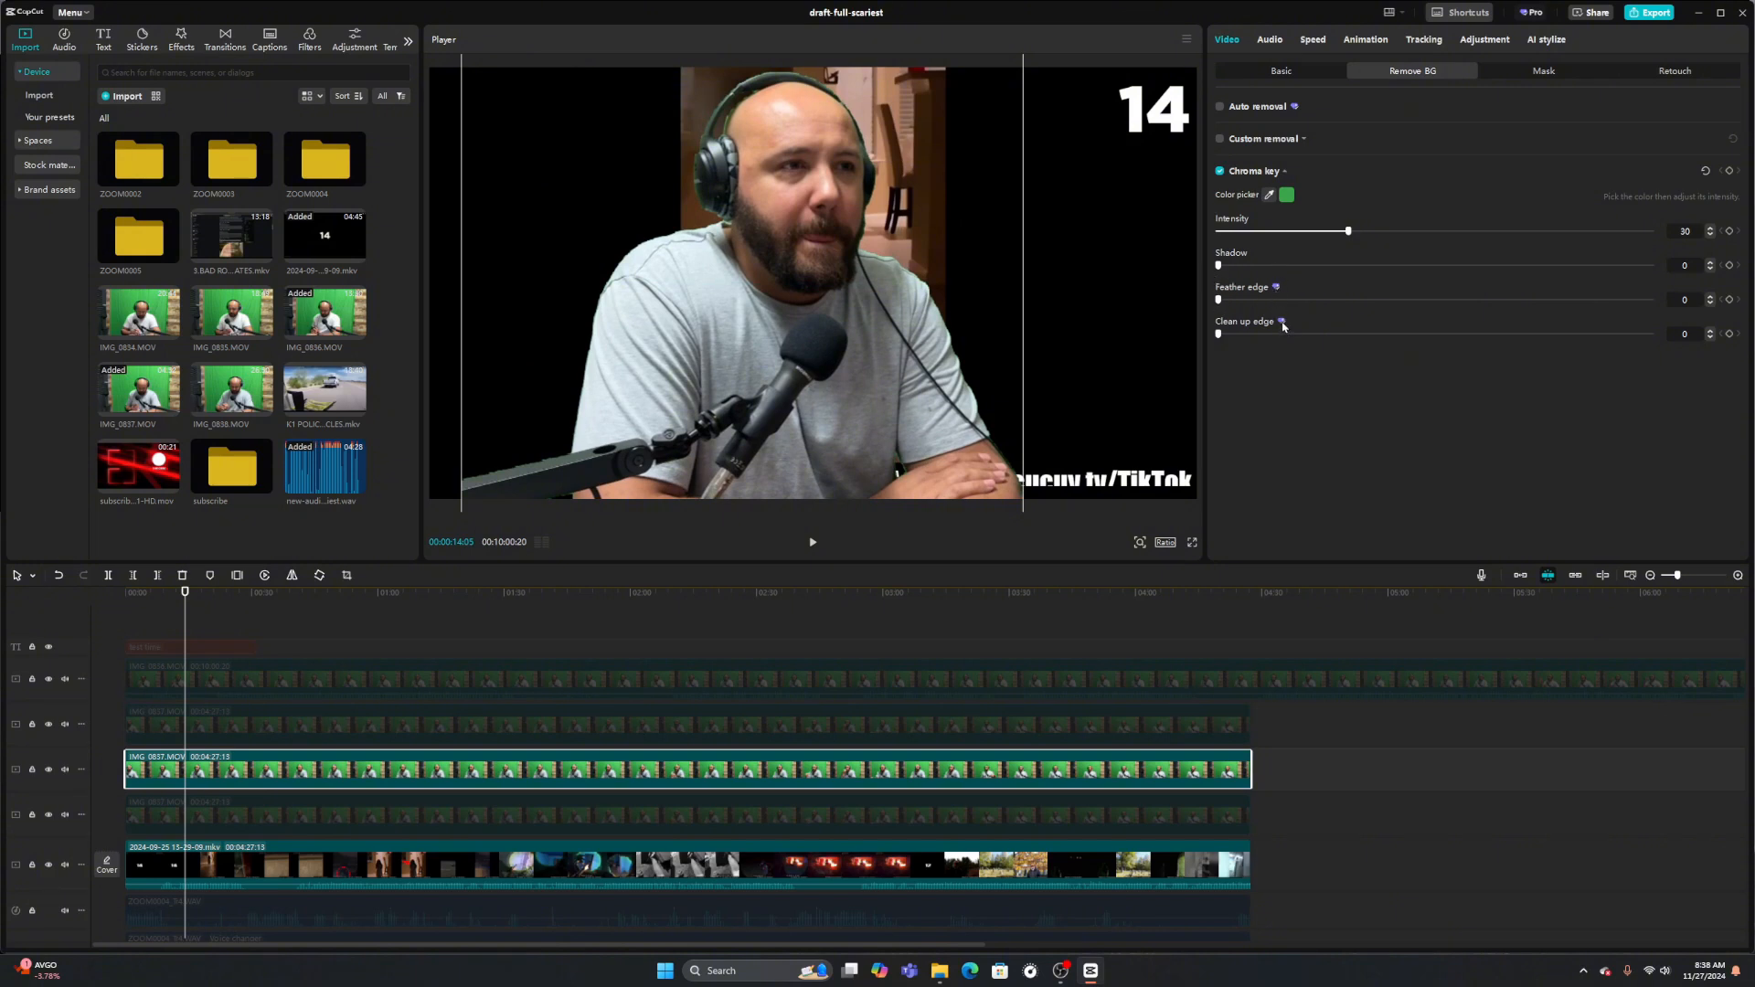
# Set the chroma key's Feather edge to 50 and Clean up edge to 32 for the camera clip
pyautogui.moveTo(1220, 300); pyautogui.dragTo(1532, 301)
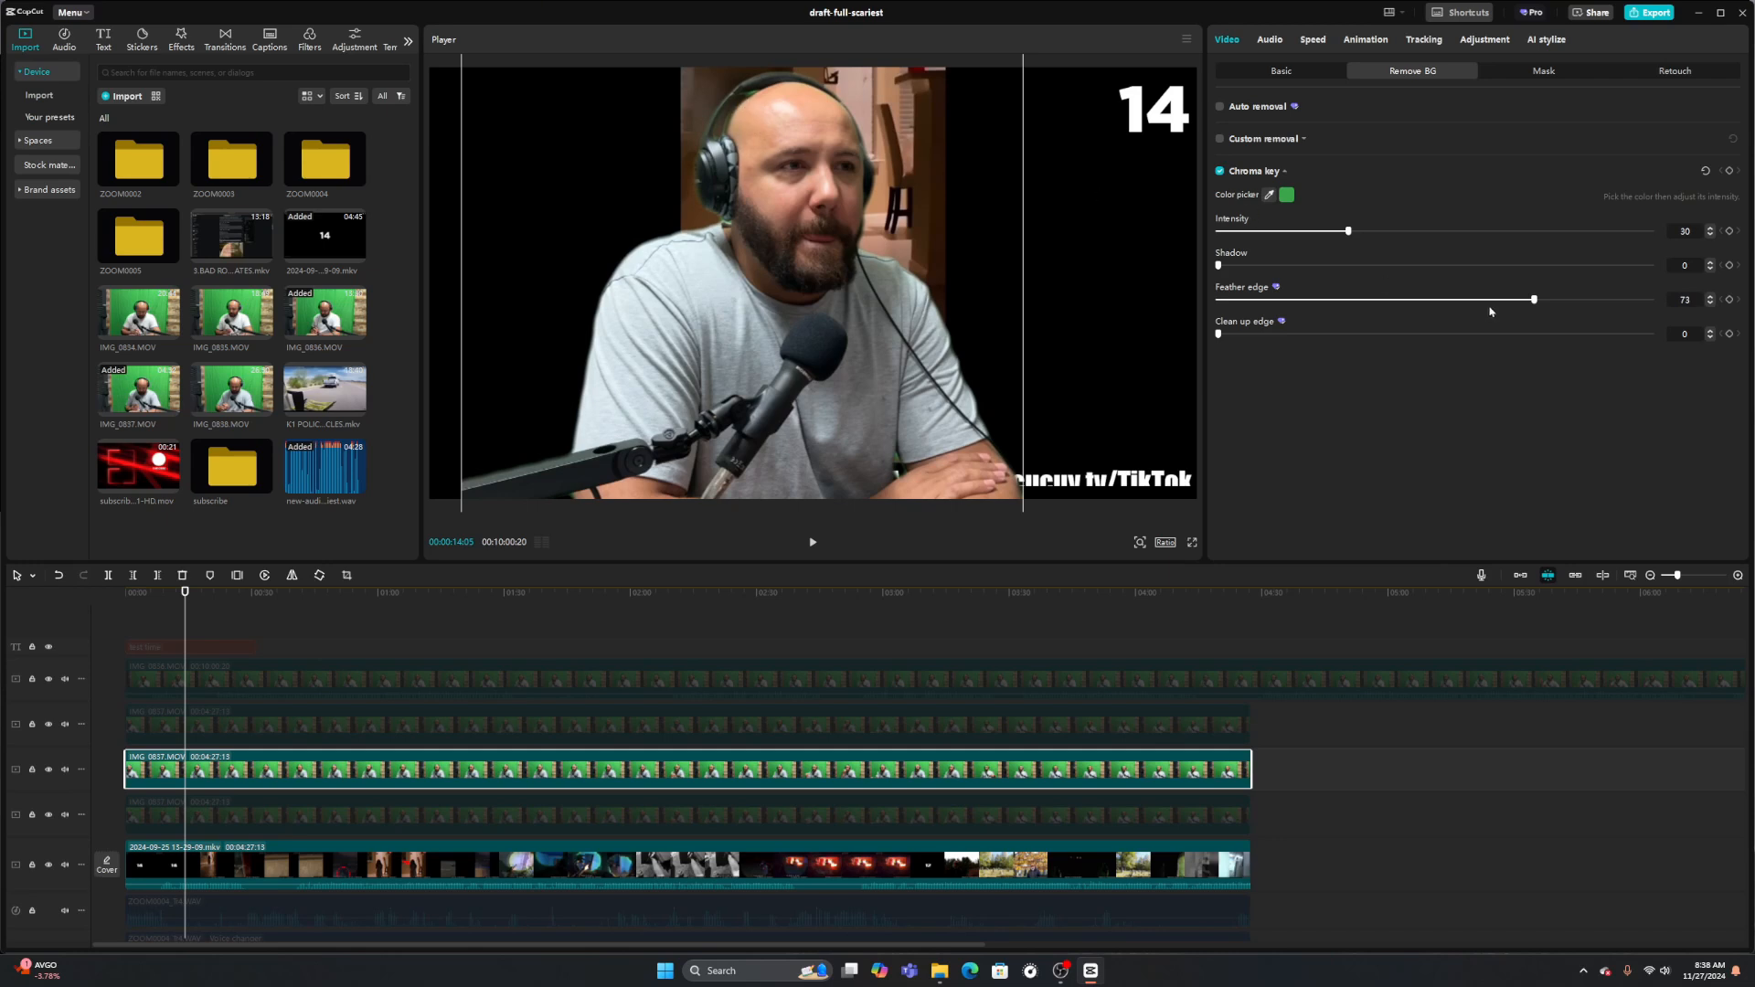
pyautogui.moveTo(1551, 299); pyautogui.dragTo(1438, 364)
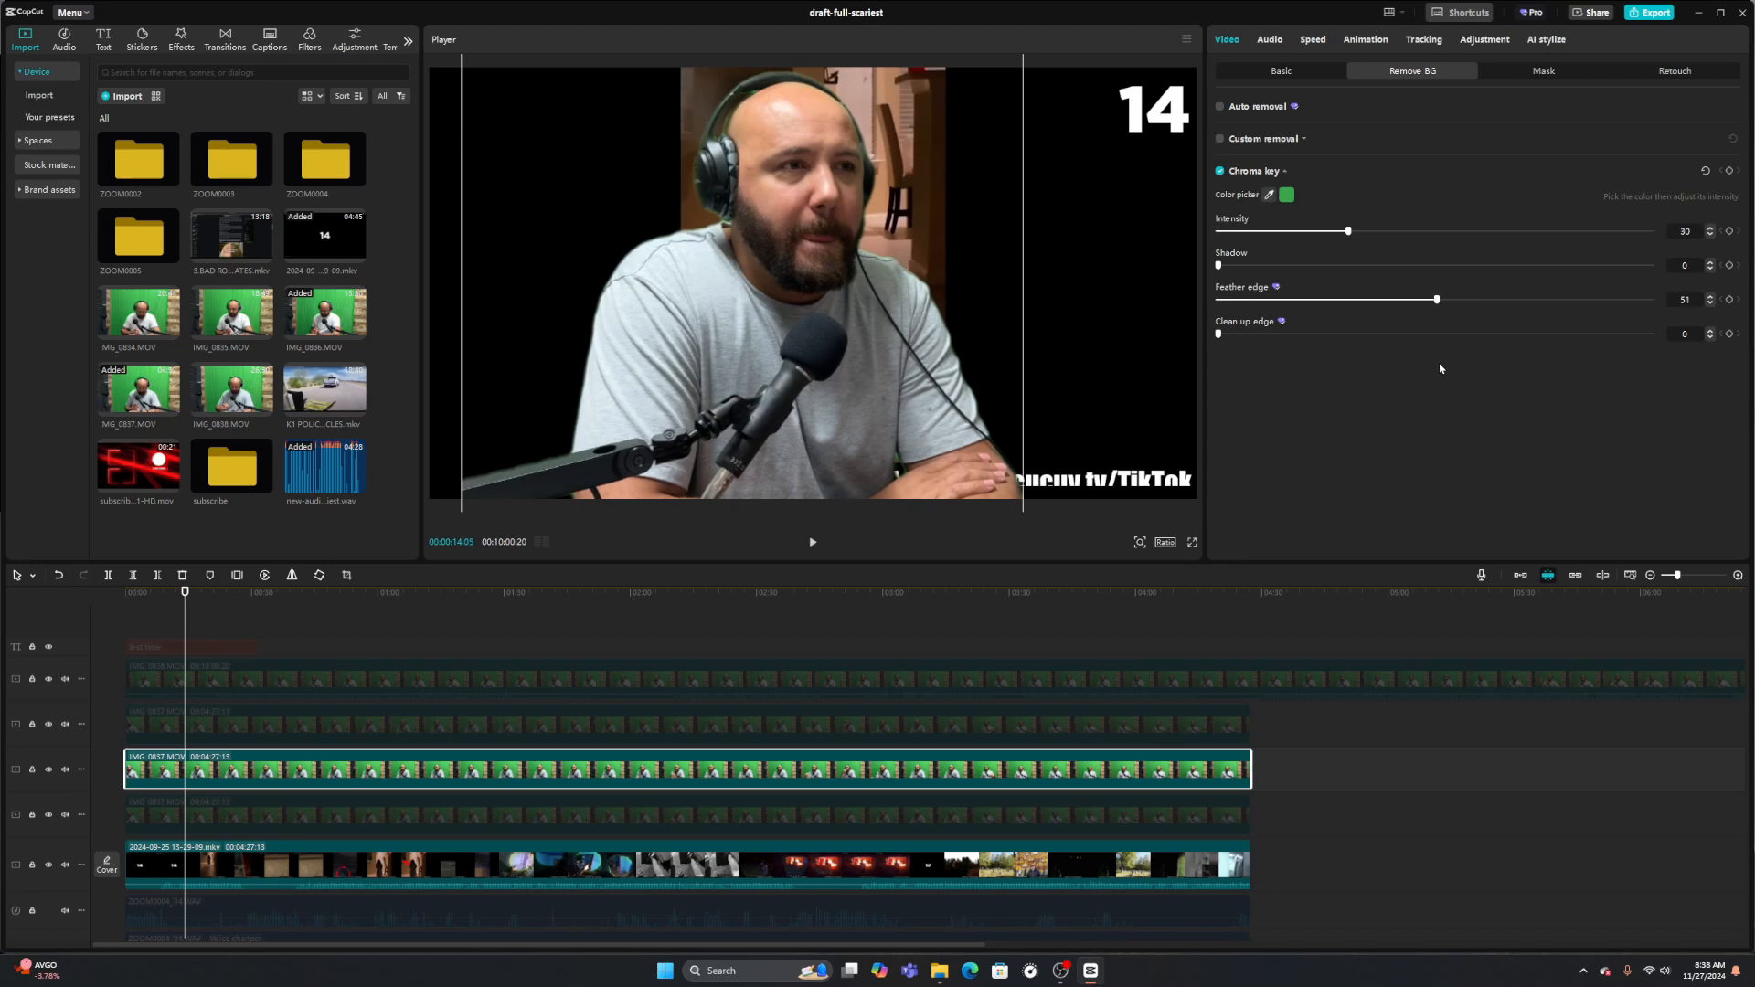
pyautogui.click(1710, 305)
pyautogui.moveTo(1219, 336)
pyautogui.mouseDown()
pyautogui.moveTo(1333, 334)
pyautogui.moveTo(1194, 355)
pyautogui.mouseUp()
pyautogui.moveTo(1218, 335)
pyautogui.mouseDown()
pyautogui.moveTo(1600, 338)
pyautogui.moveTo(1225, 335)
pyautogui.mouseUp()
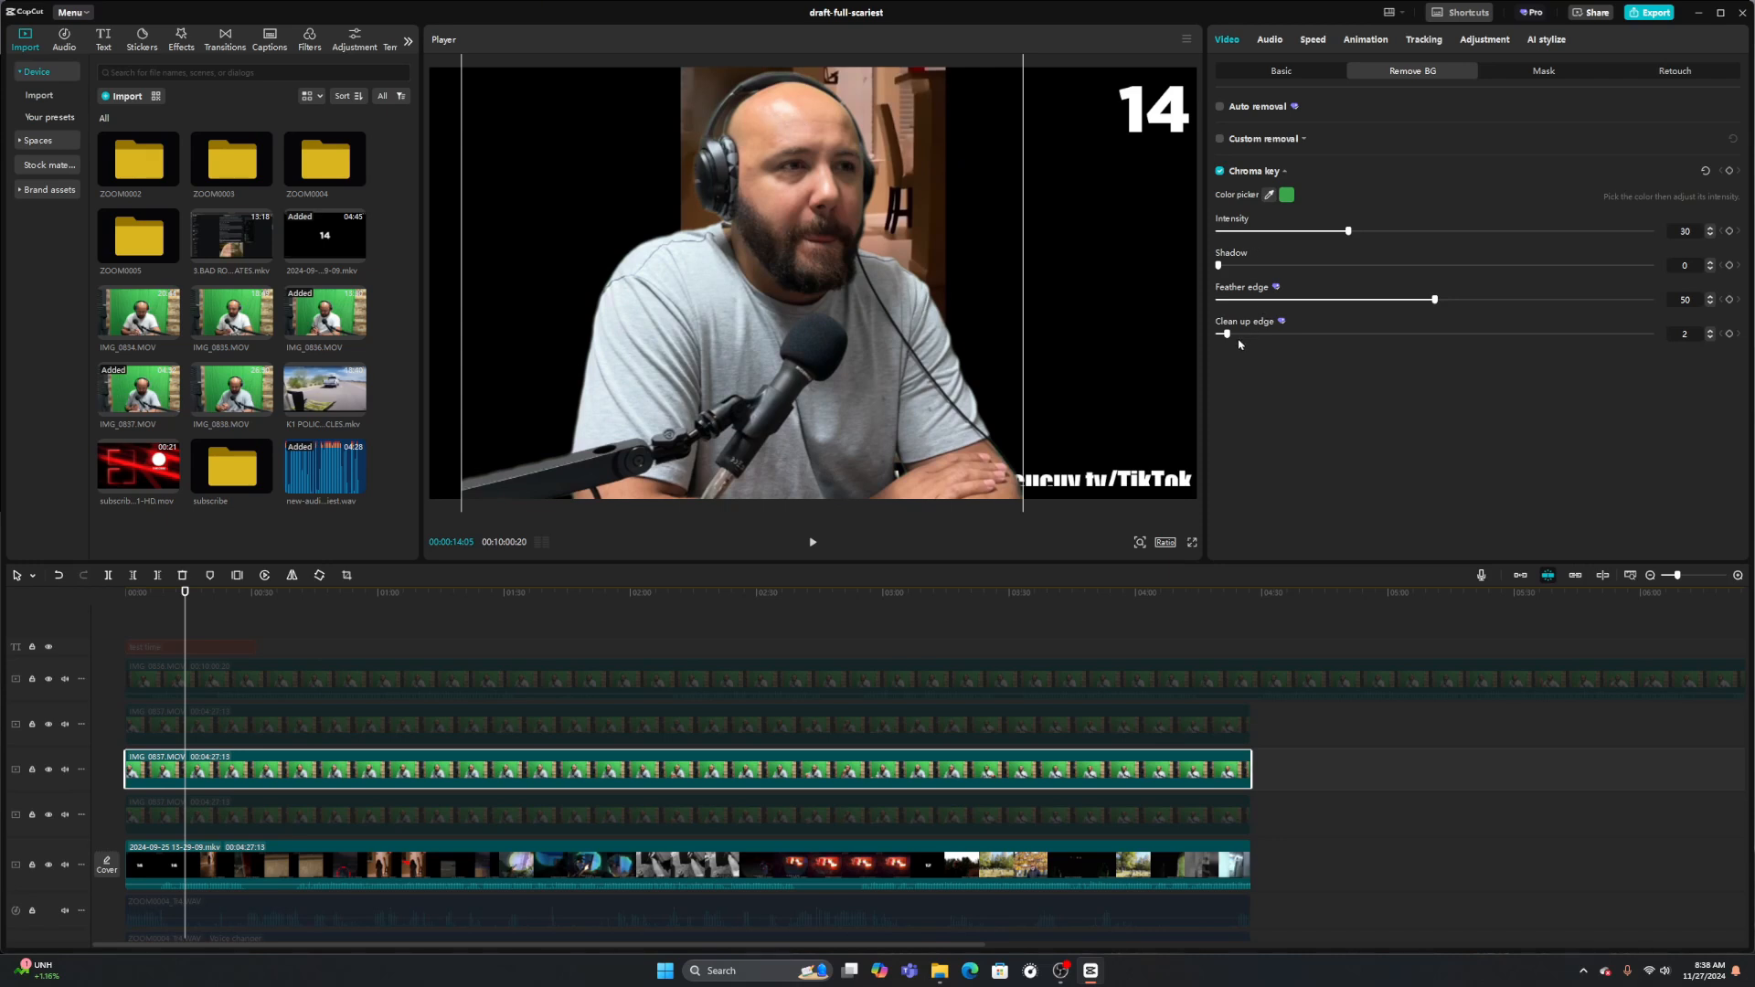
pyautogui.moveTo(1228, 337); pyautogui.dragTo(1355, 354)
# Scale down the keyed camera clip and move it to the right half of the video frame
pyautogui.click(1258, 72)
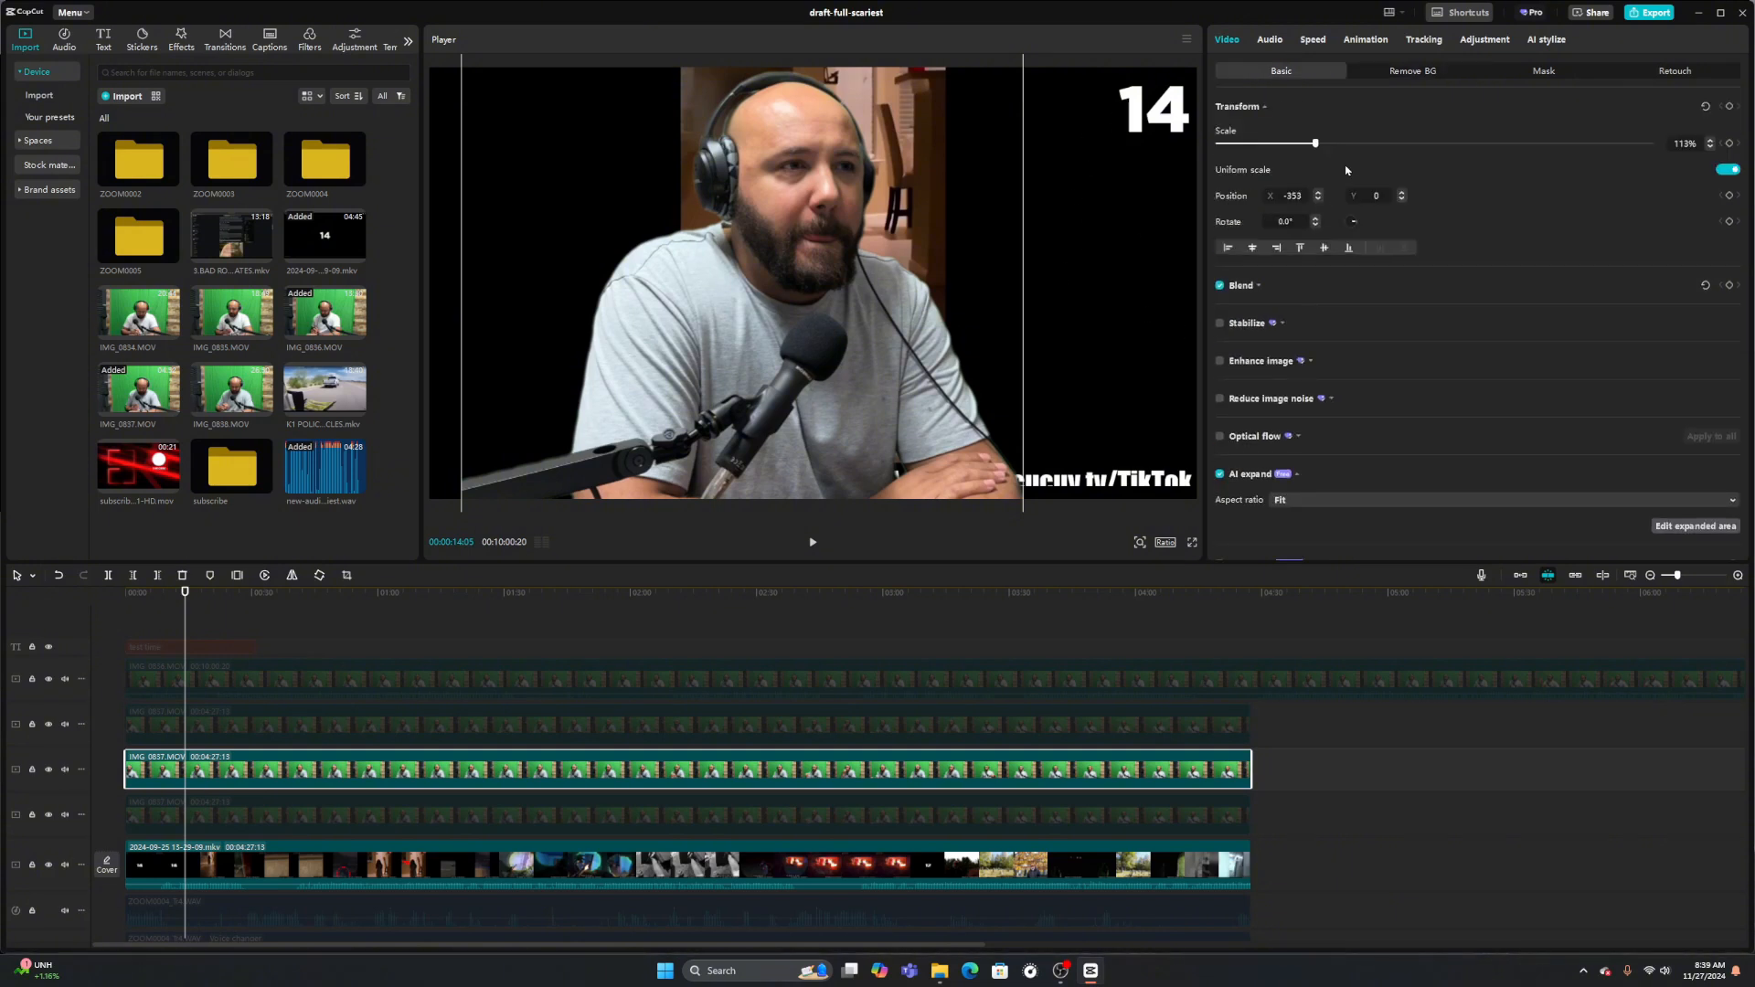
pyautogui.moveTo(1316, 143)
pyautogui.mouseDown()
pyautogui.moveTo(1375, 144)
pyautogui.moveTo(1270, 171)
pyautogui.moveTo(1299, 170)
pyautogui.mouseUp()
pyautogui.click(1434, 73)
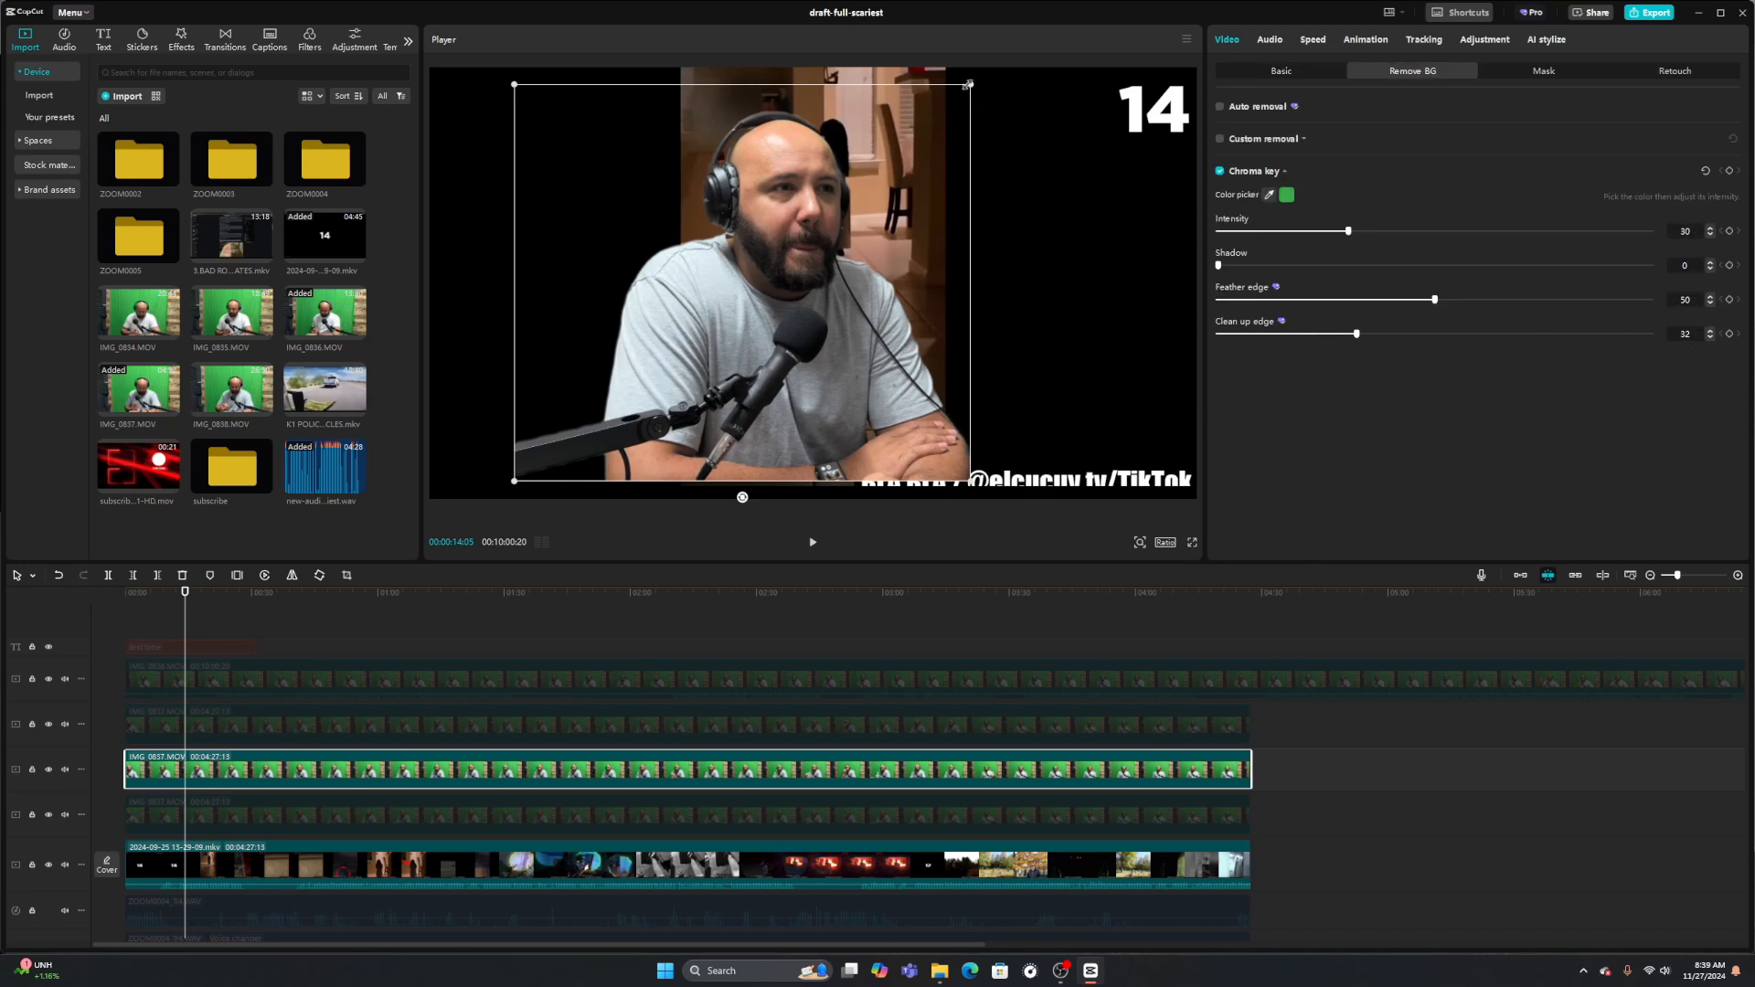
pyautogui.moveTo(971, 84); pyautogui.dragTo(885, 158)
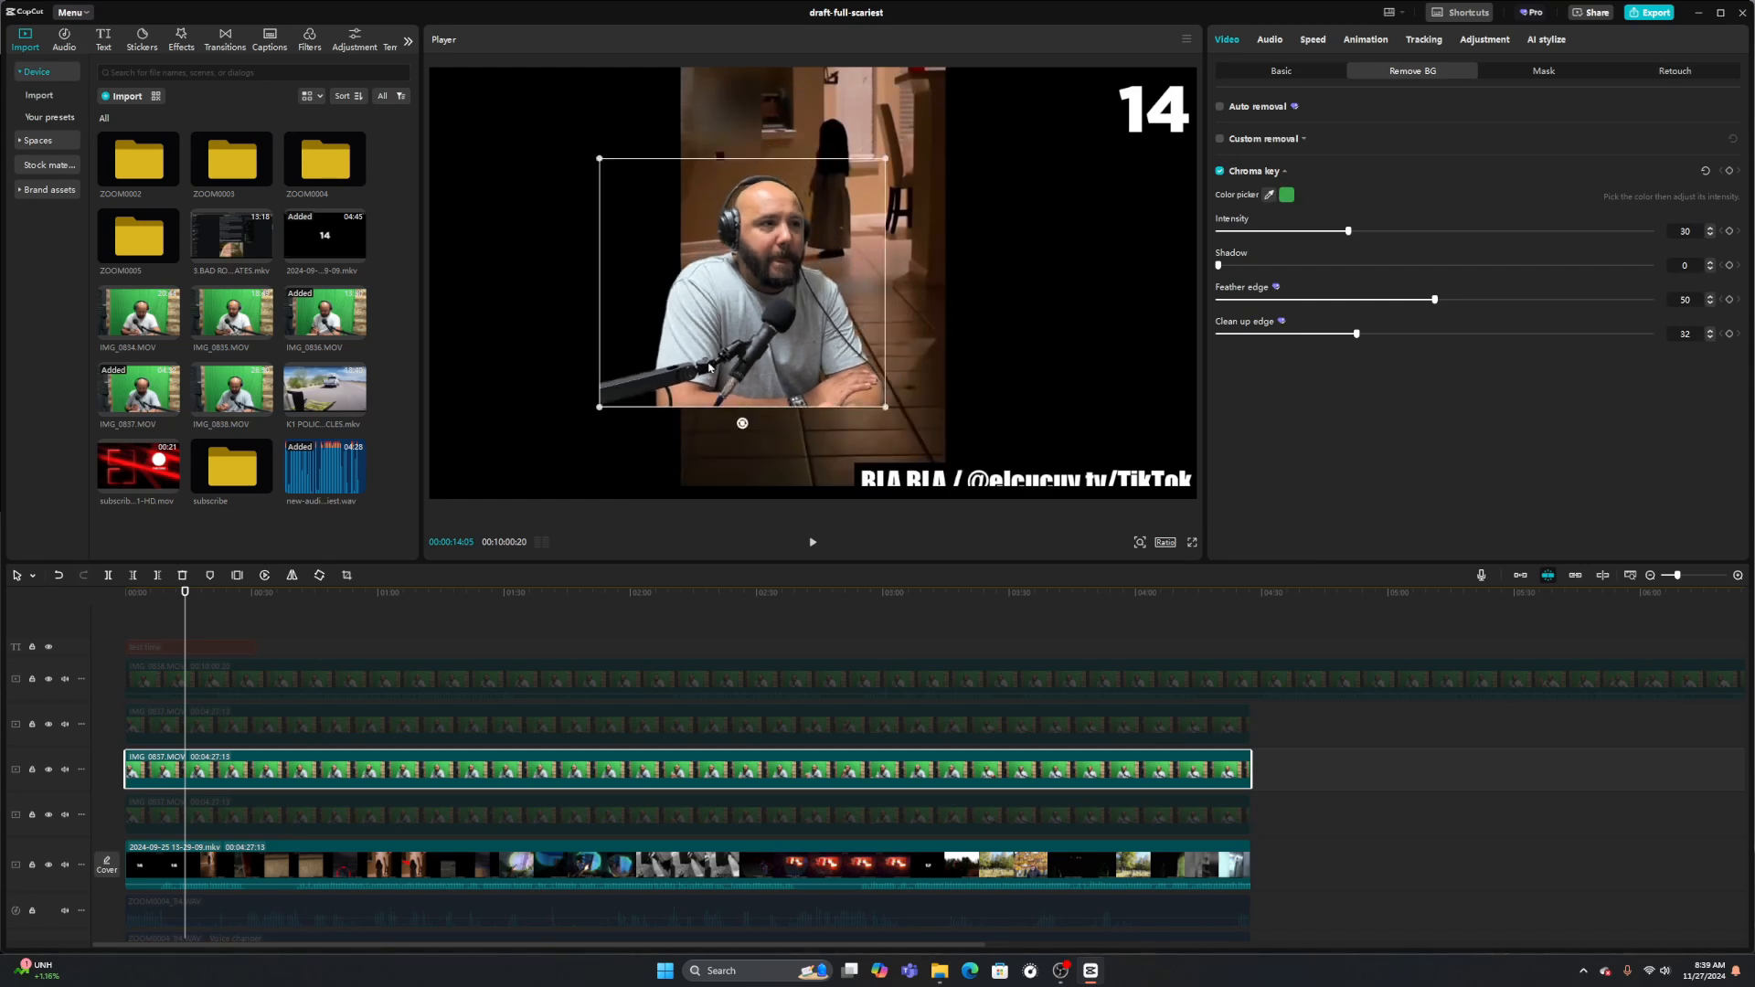
pyautogui.moveTo(709, 368); pyautogui.dragTo(958, 390)
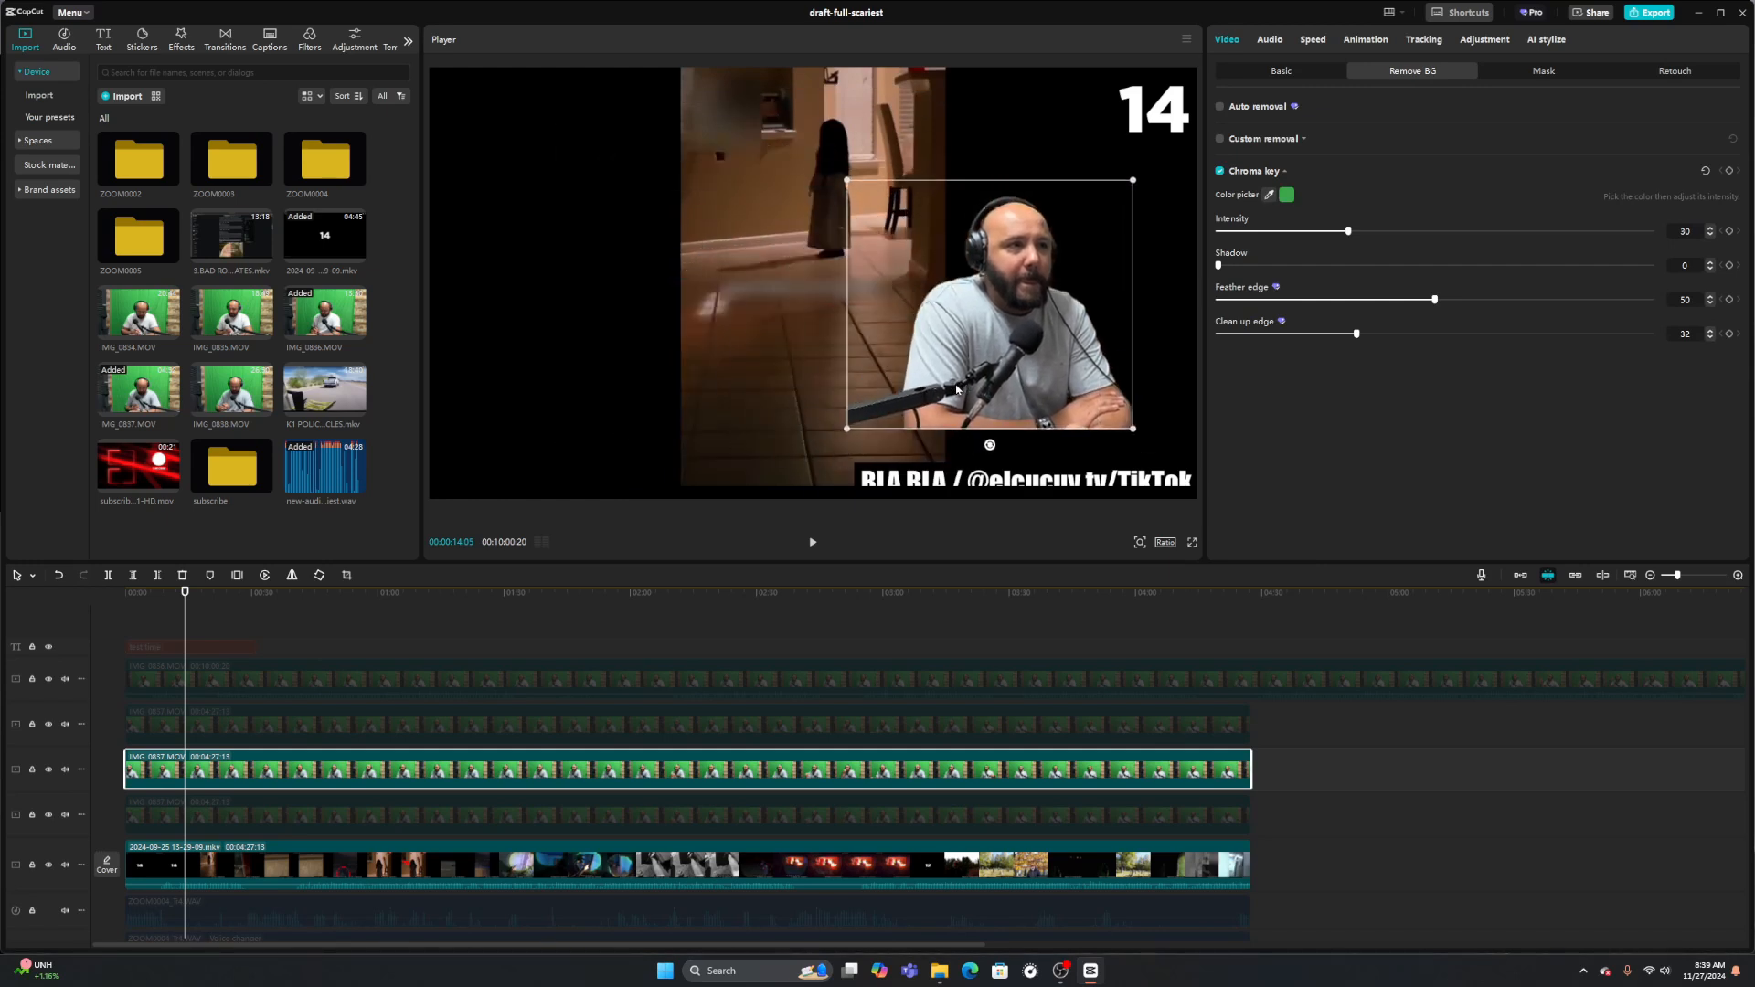
# Mirror the keyed camera clip and fit it, slightly enlarged, into the lower-right corner of the video frame
pyautogui.click(292, 575)
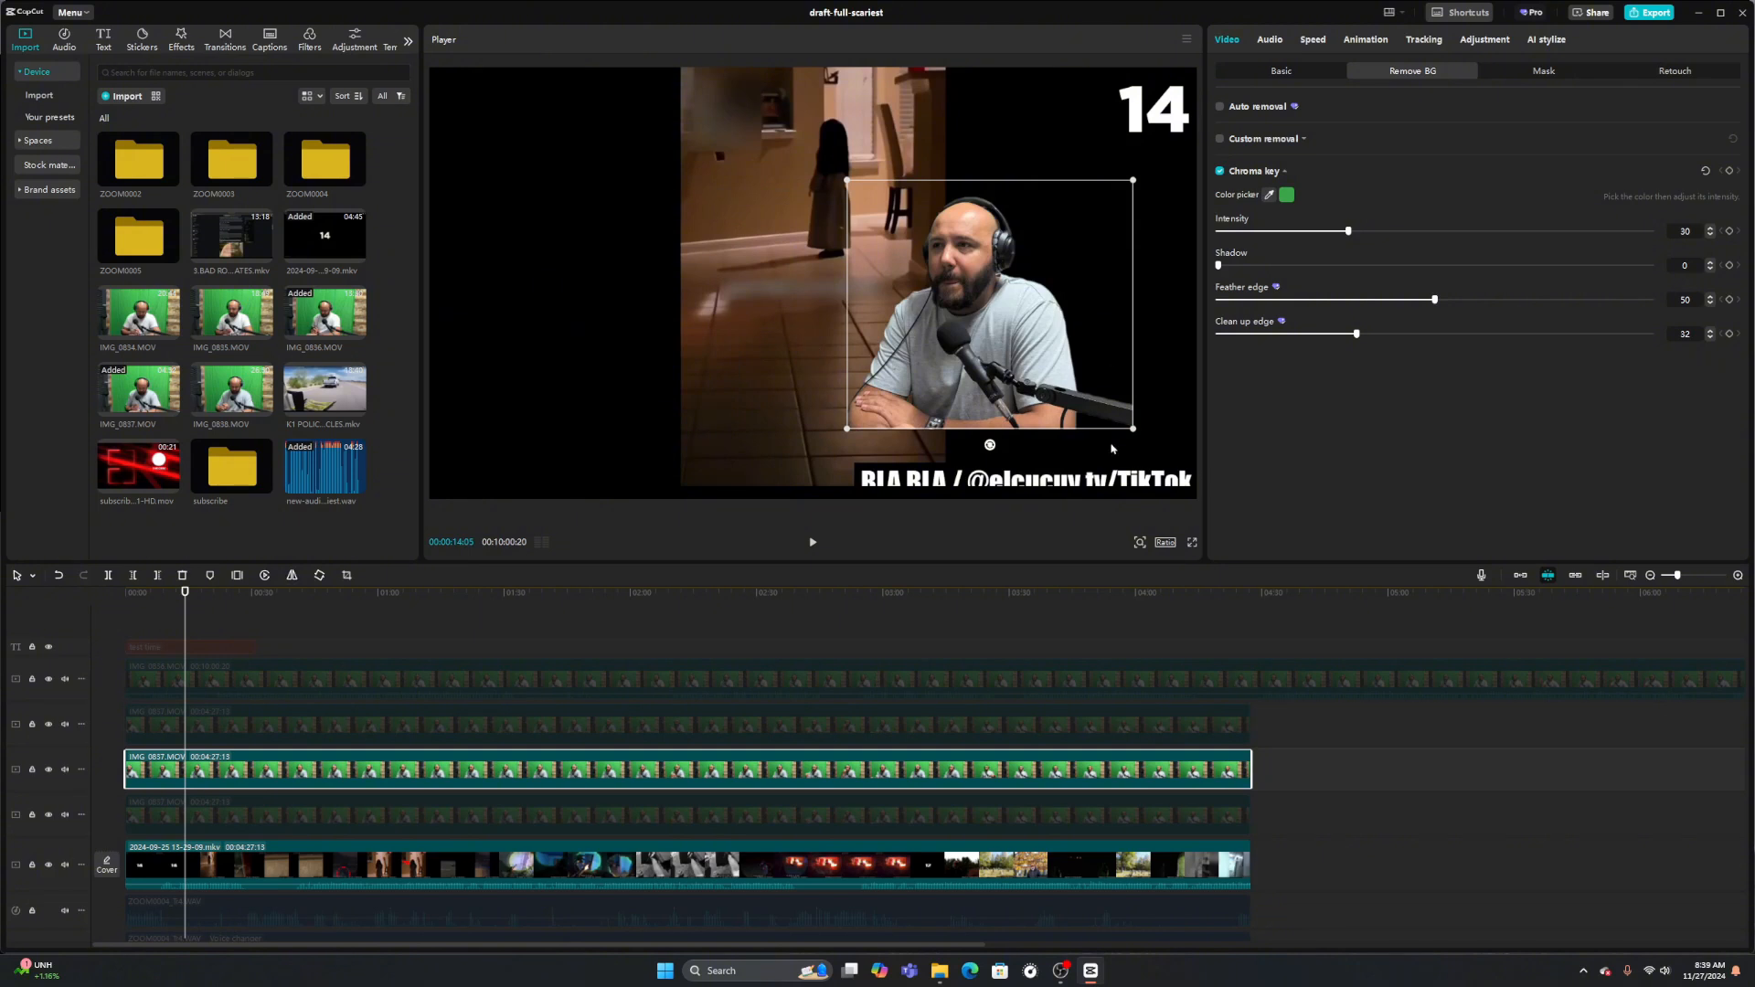
pyautogui.moveTo(1134, 429); pyautogui.dragTo(1201, 522)
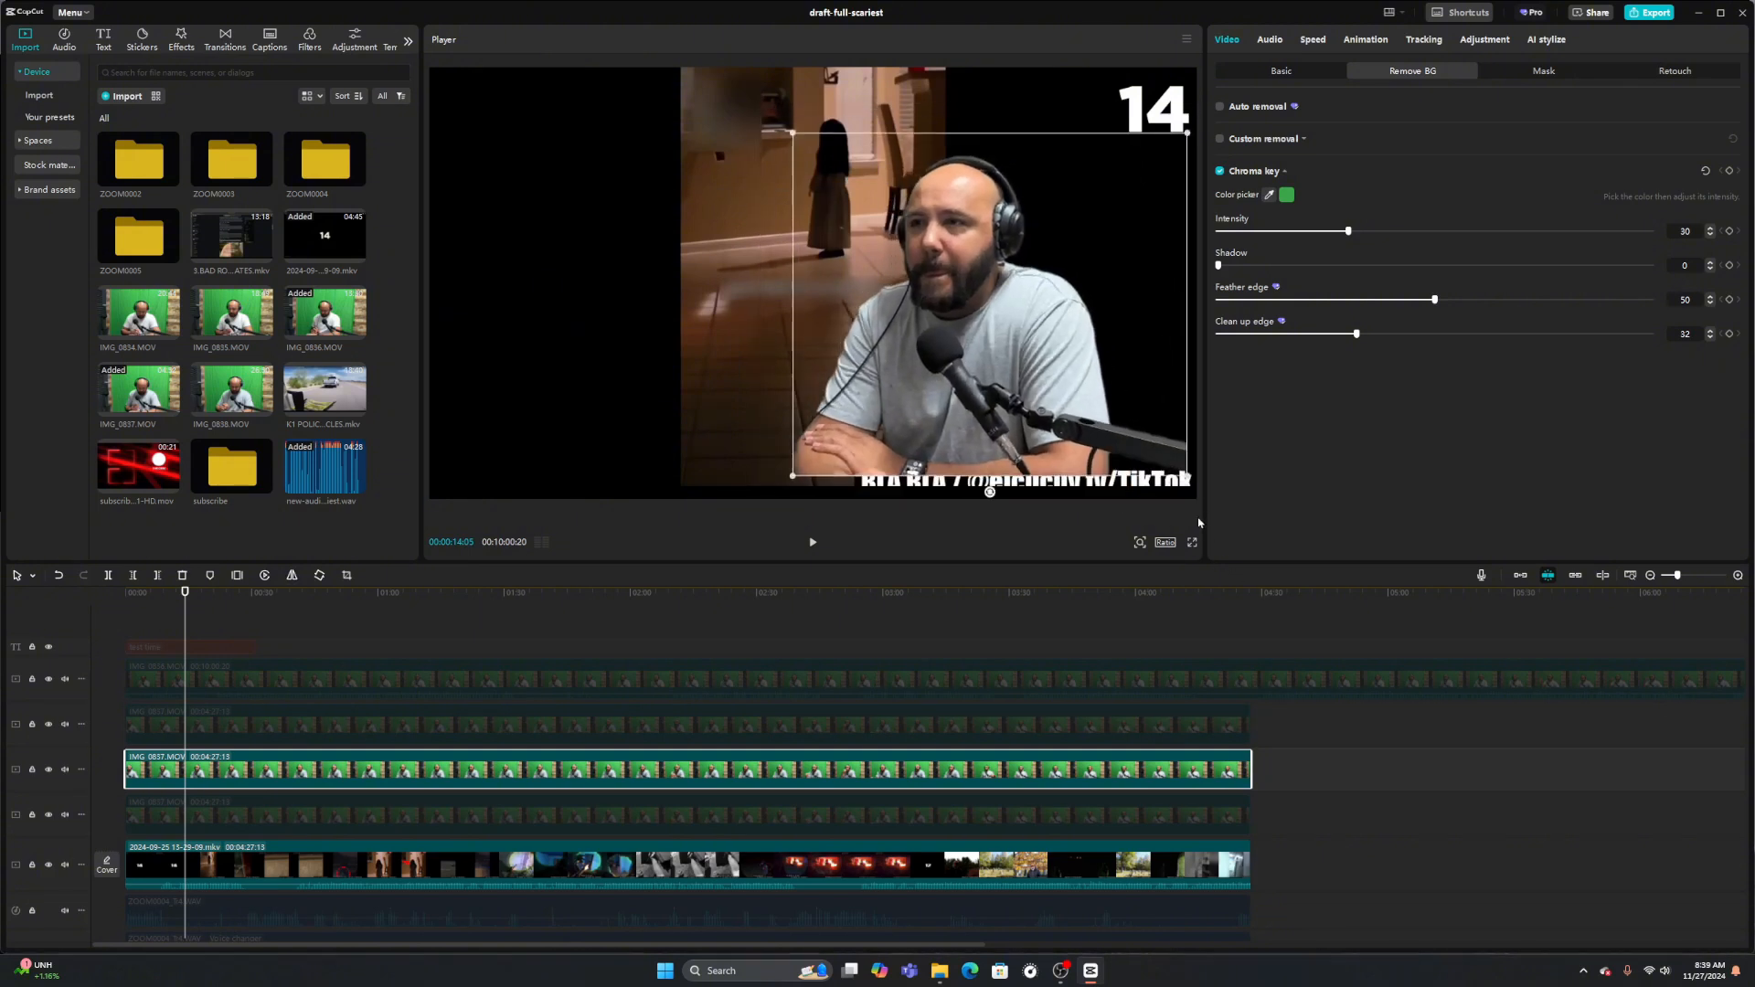
pyautogui.moveTo(949, 319); pyautogui.dragTo(1050, 355)
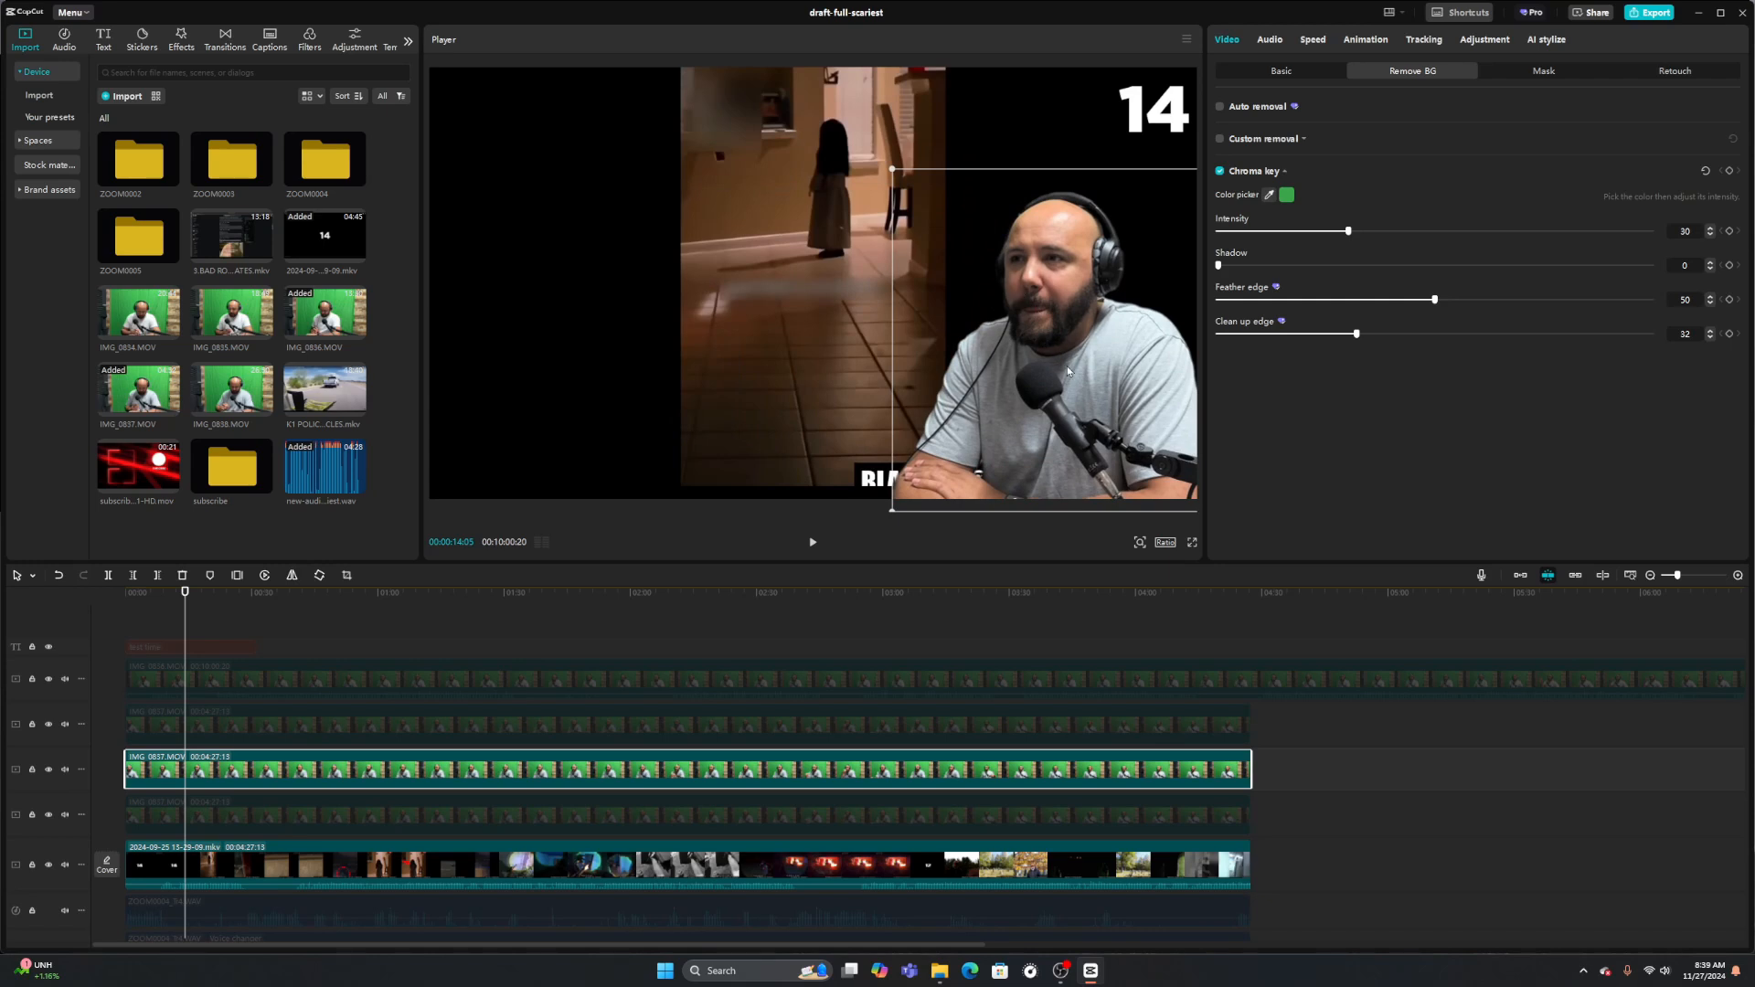
pyautogui.moveTo(1073, 384); pyautogui.dragTo(1093, 426)
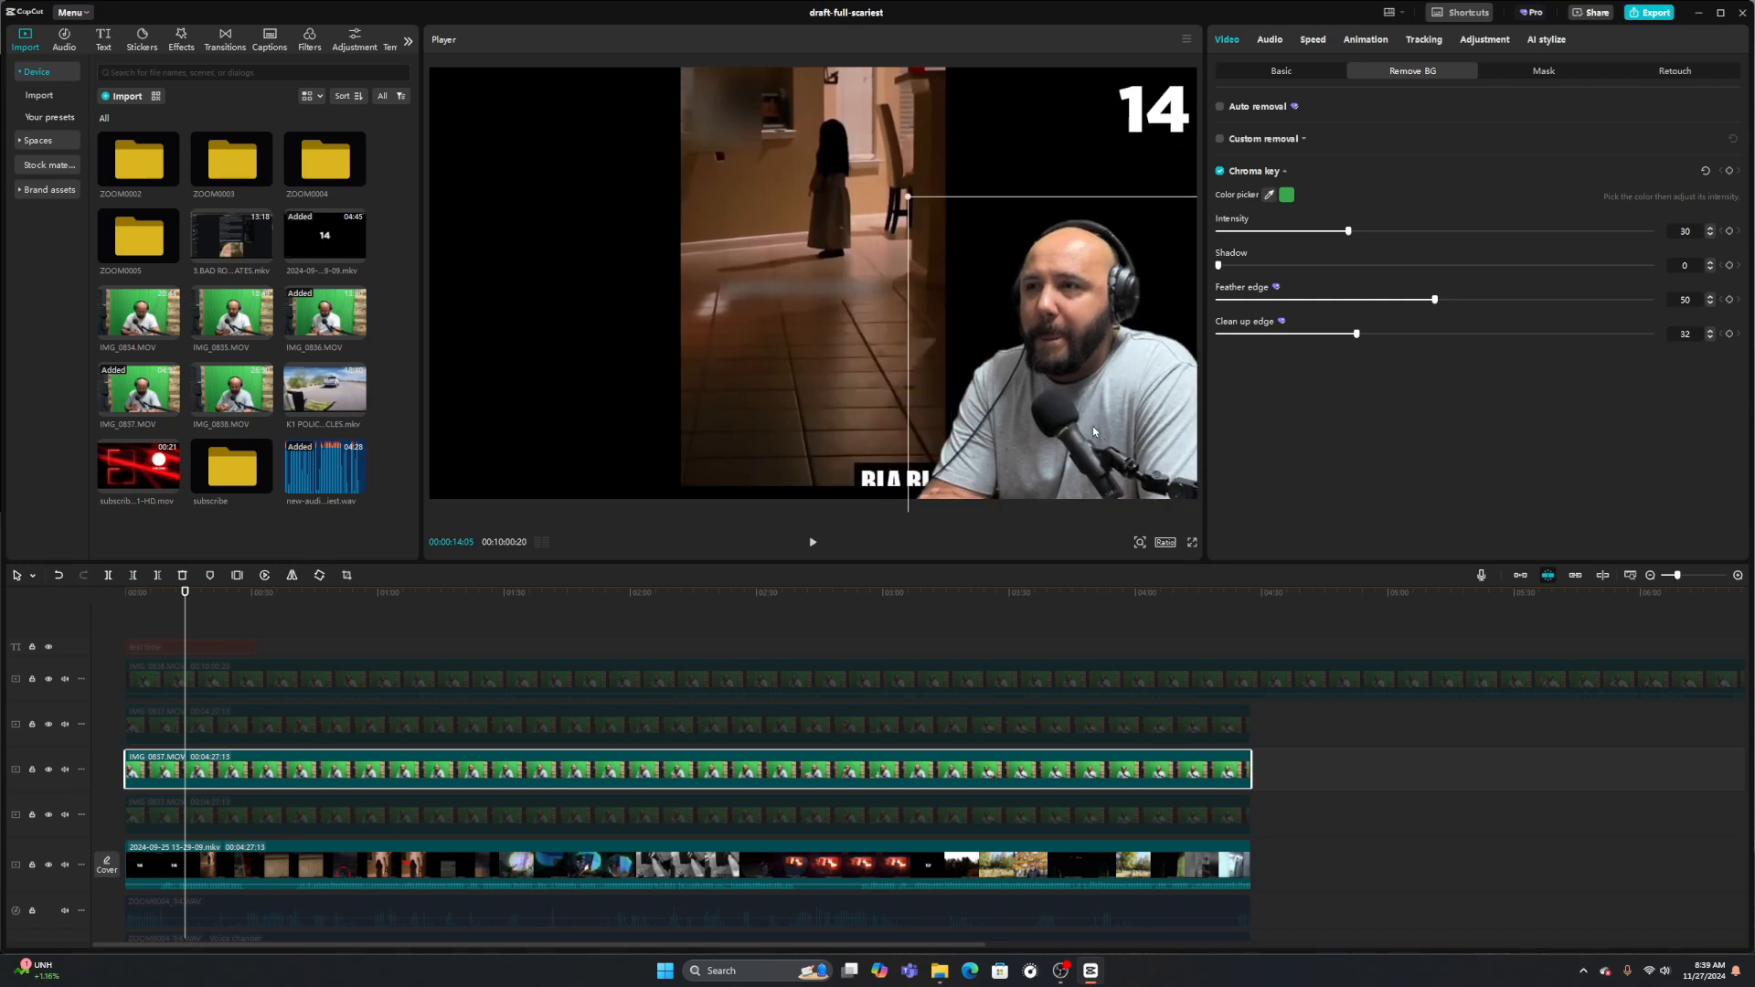
# Toggle the mirrored camera clip's chroma key off and back on for comparison
pyautogui.click(1219, 171)
pyautogui.click(1221, 172)
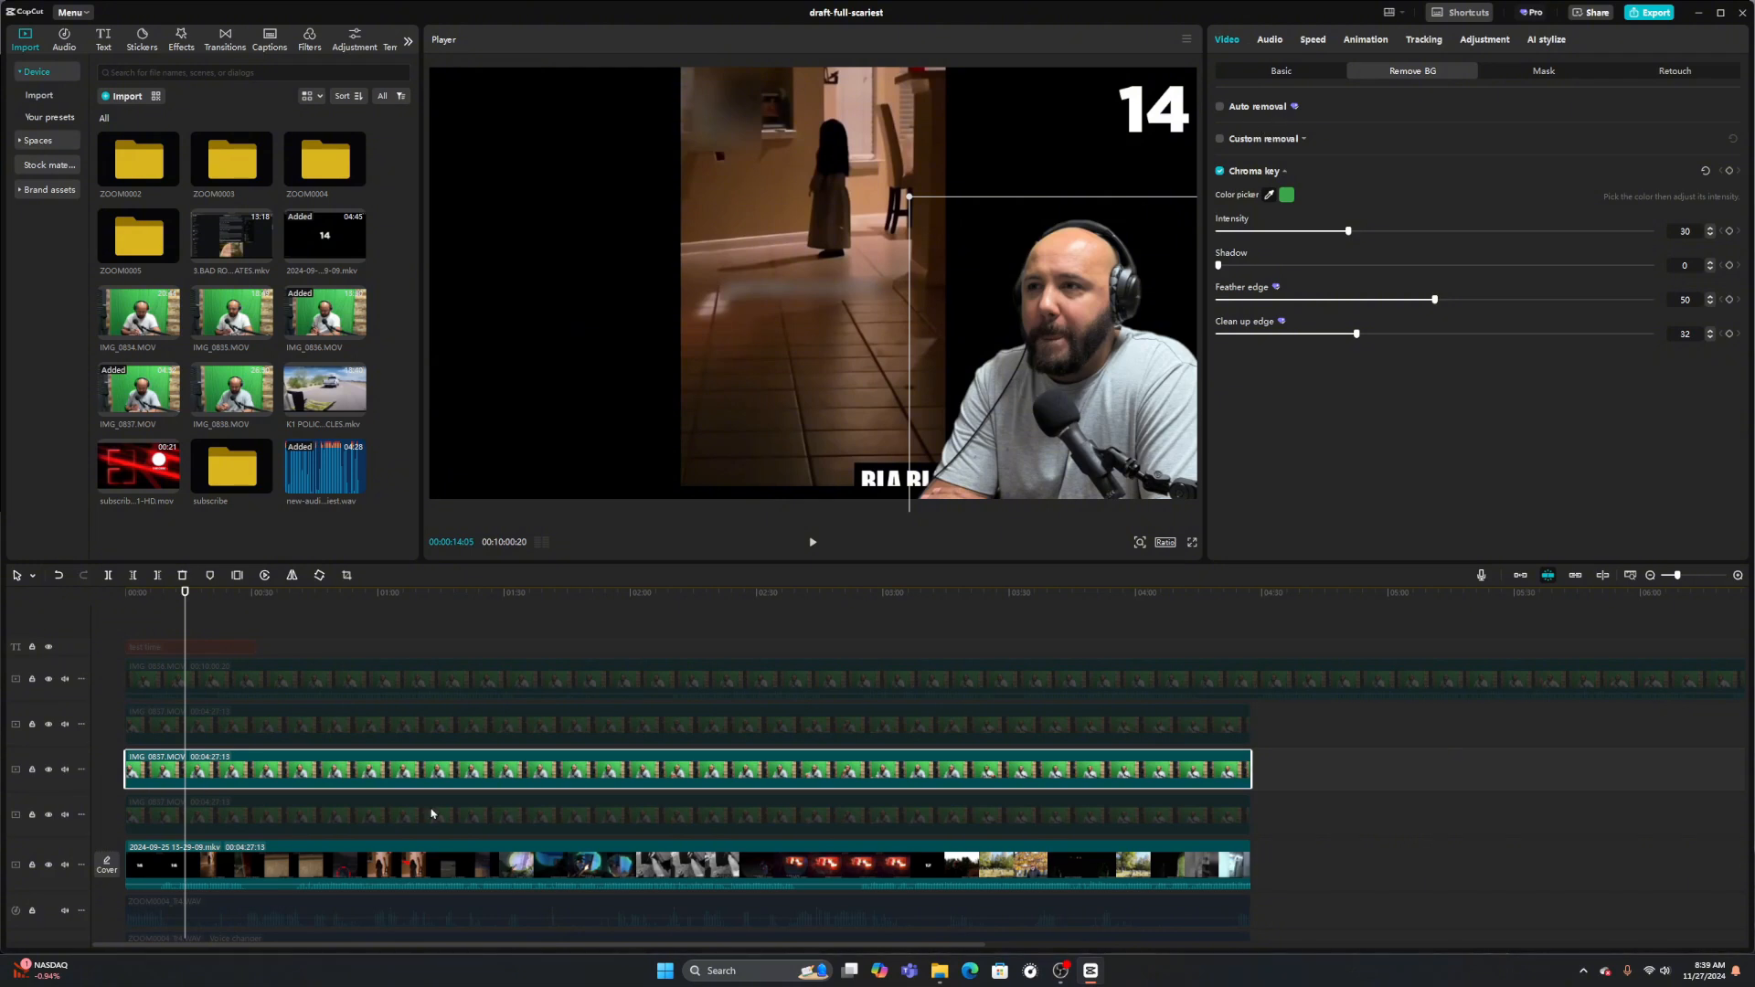
# Enable the camera clip one track above and move it left beside the keyed clip, toggling its Auto removal off and back on for comparison
pyautogui.click(379, 733)
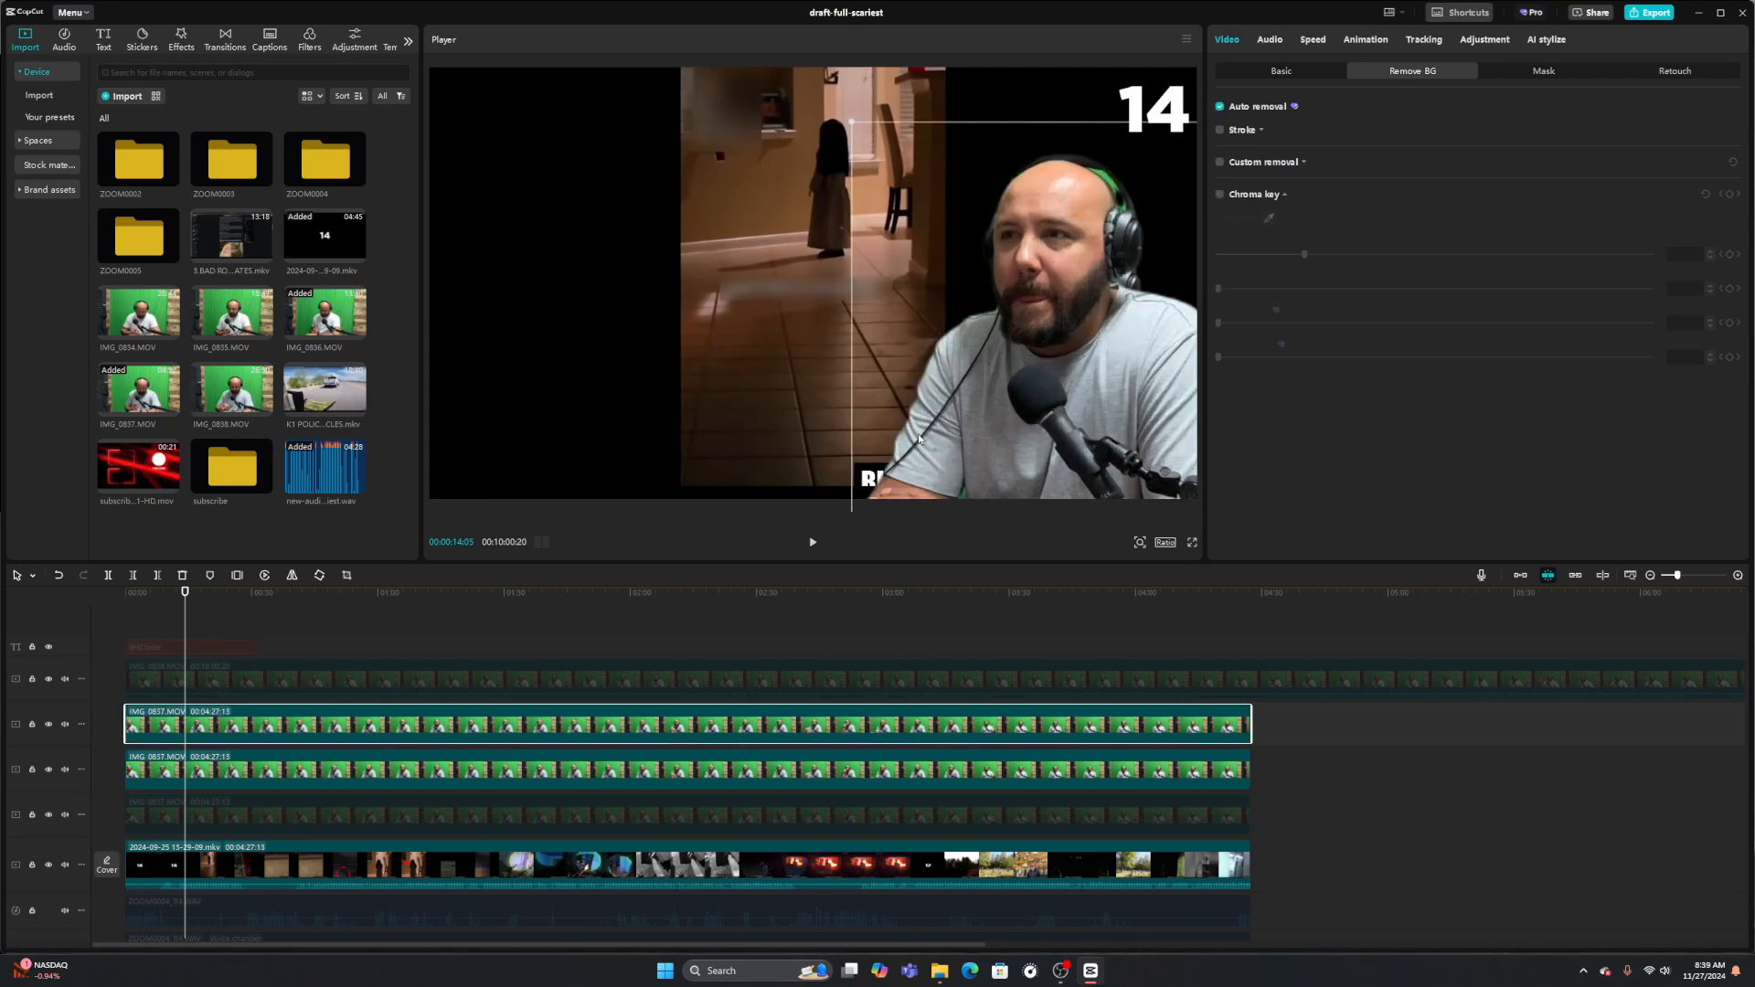
pyautogui.moveTo(1072, 266); pyautogui.dragTo(745, 211)
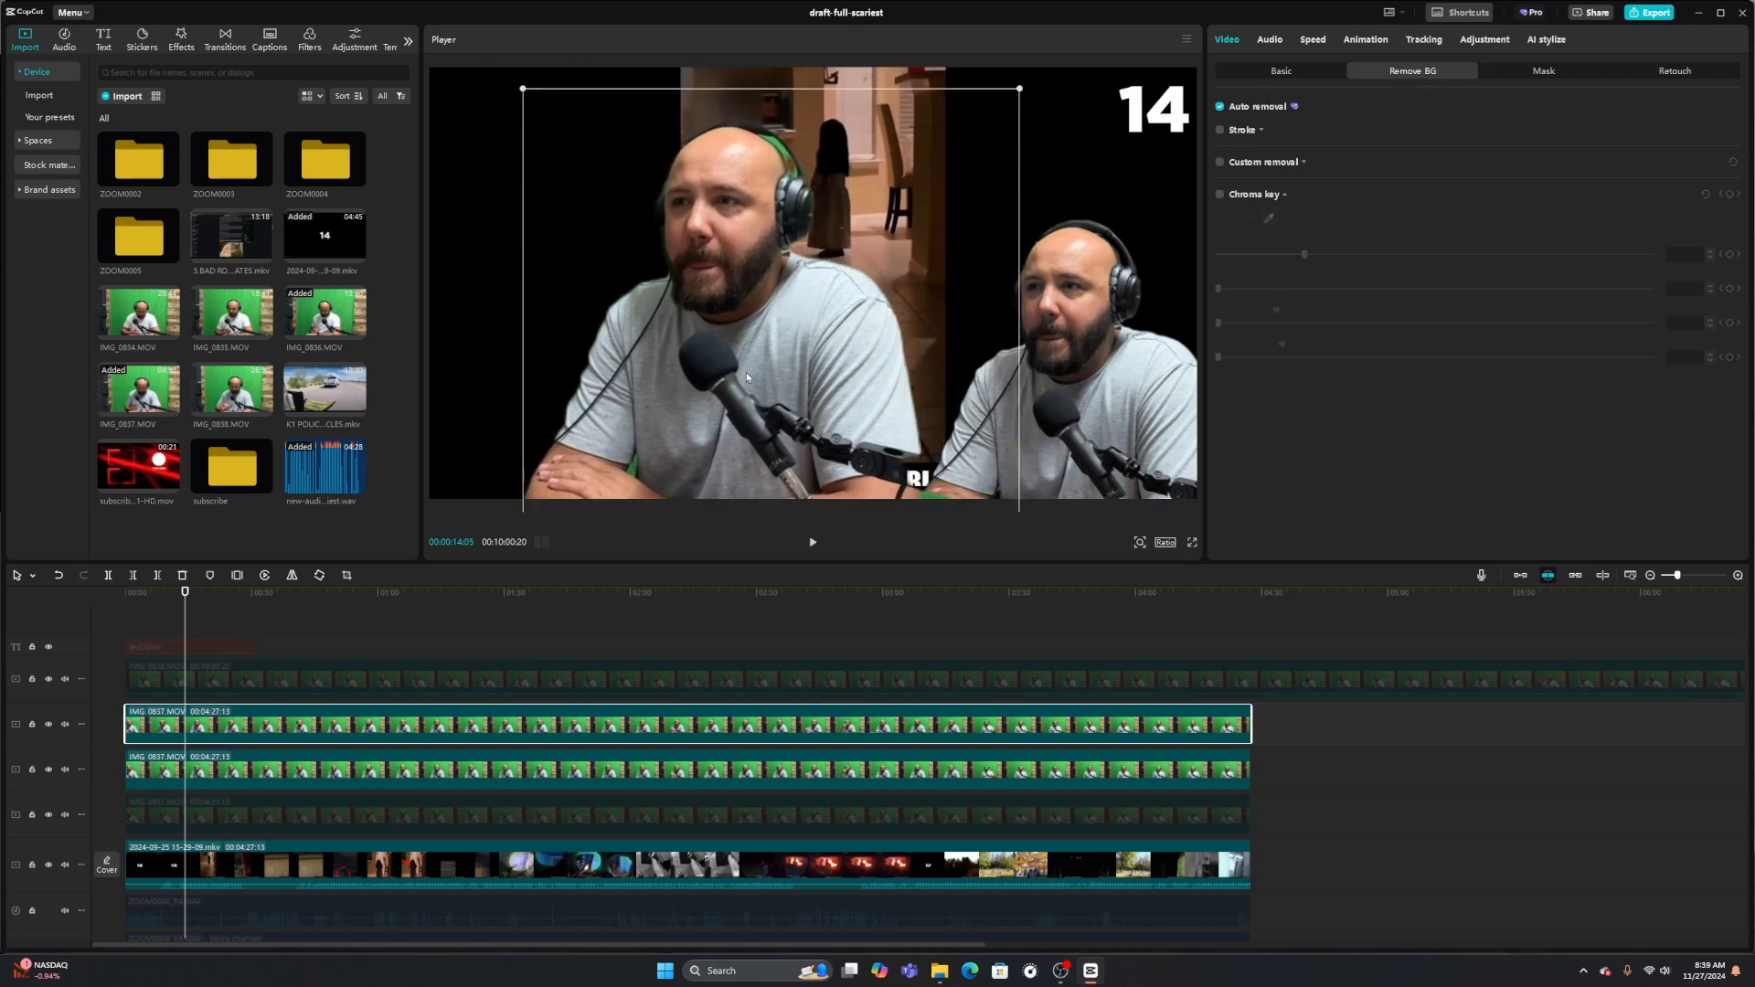
pyautogui.moveTo(746, 371); pyautogui.dragTo(704, 334)
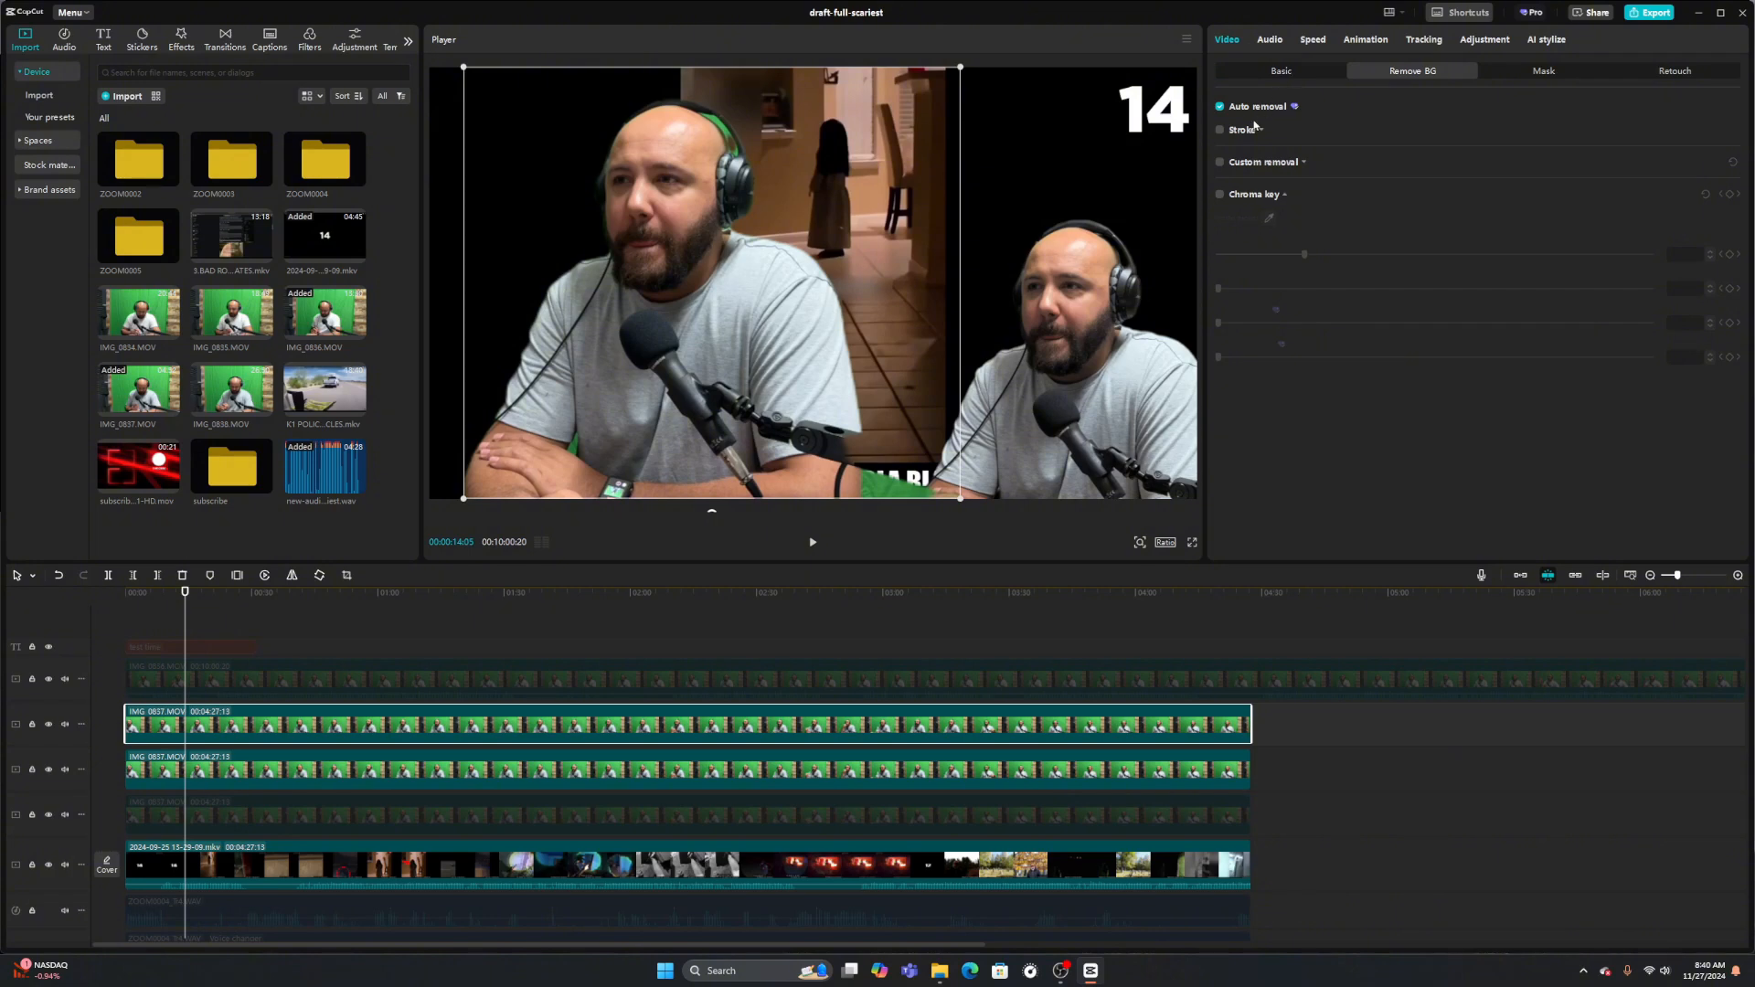
pyautogui.click(1221, 107)
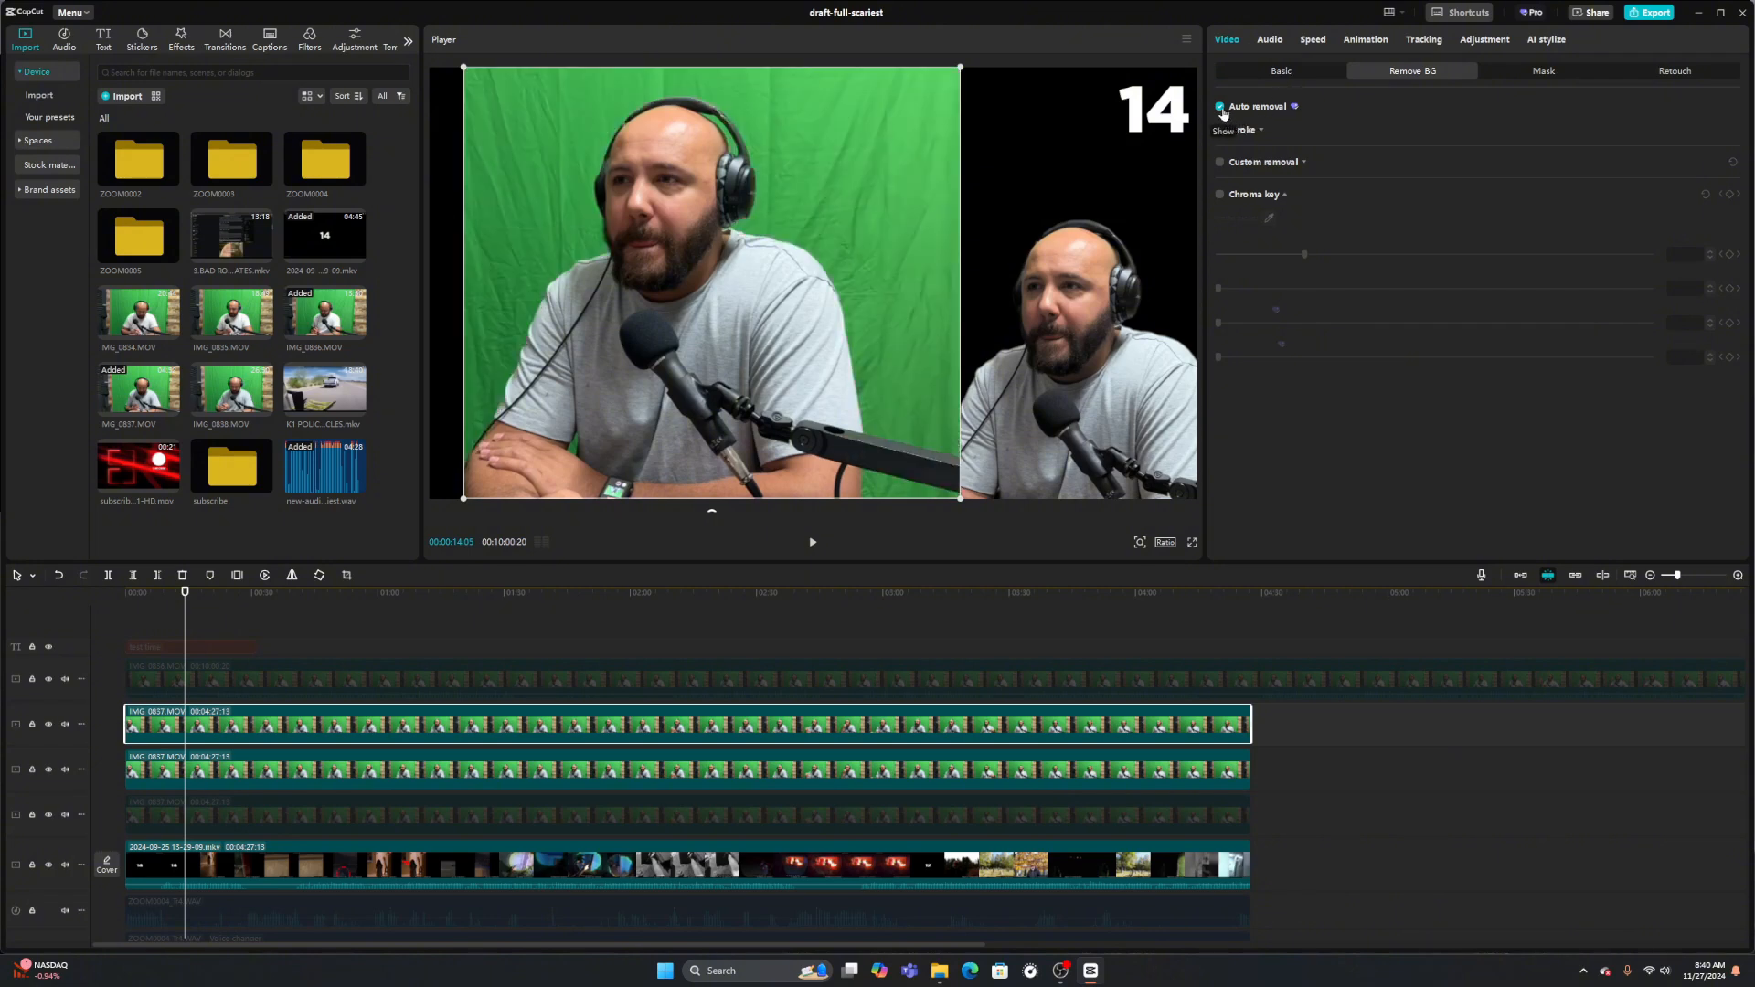
pyautogui.click(1220, 108)
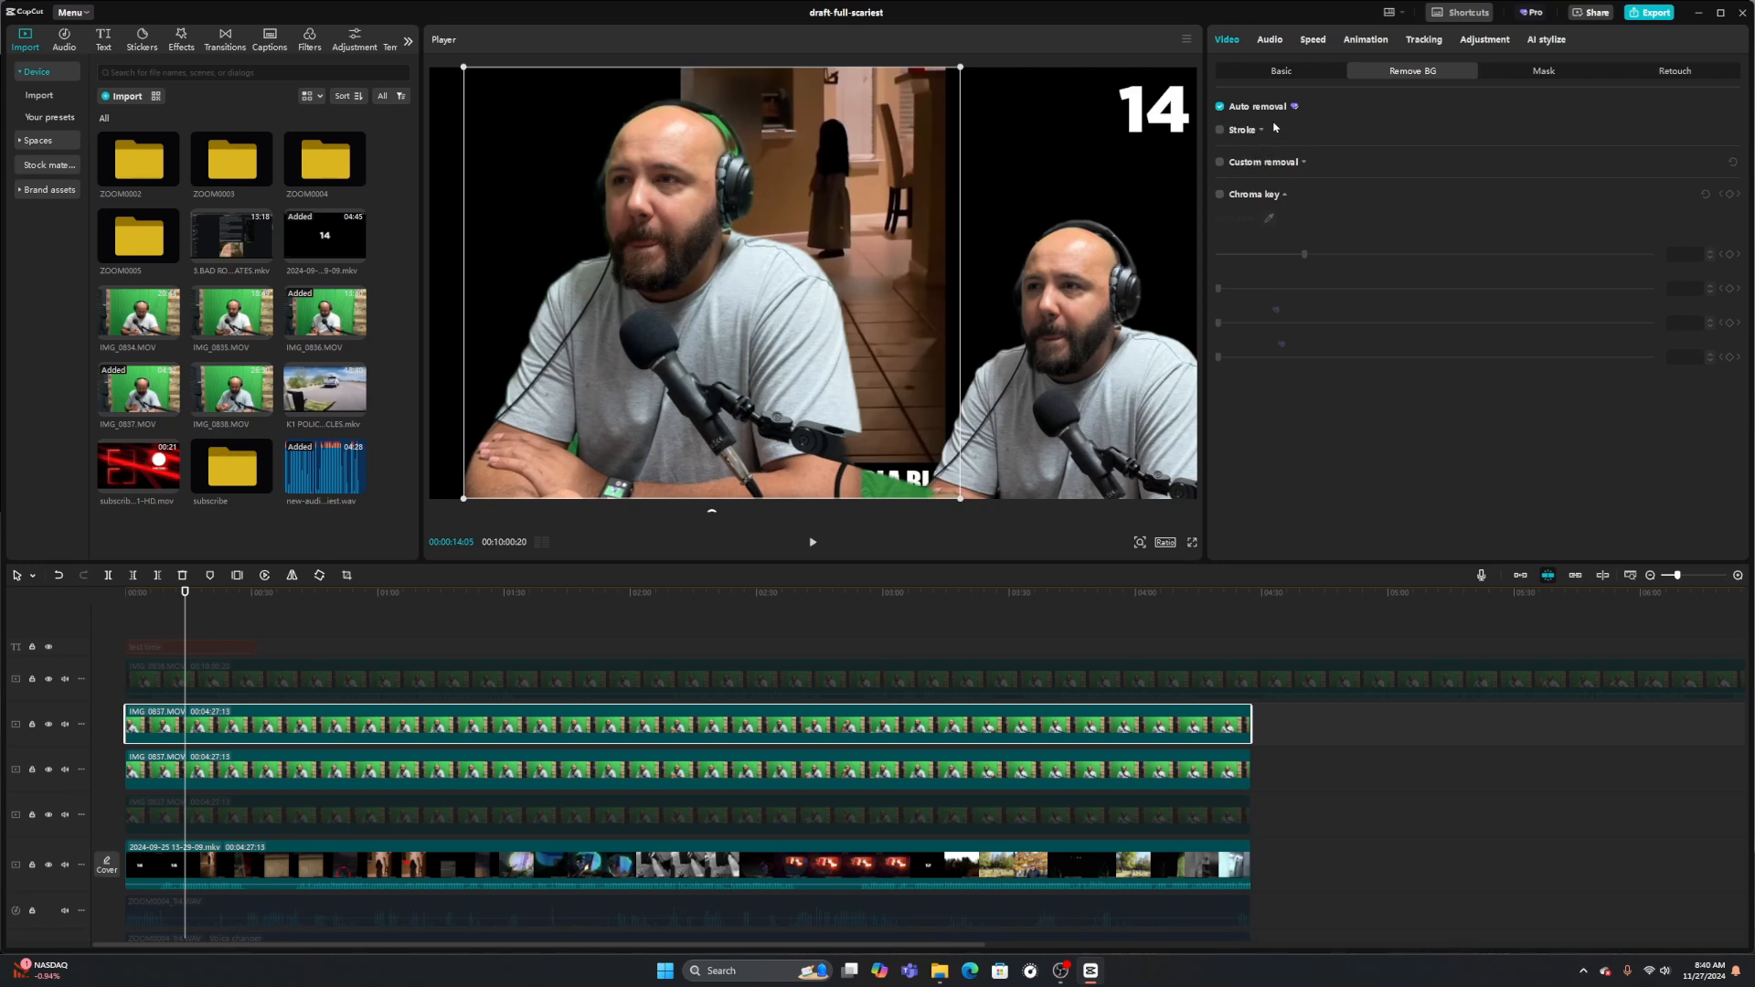
# Turn on Custom removal for the upper camera clip, set its brush size to 41, and turn Custom removal off again
pyautogui.click(1220, 163)
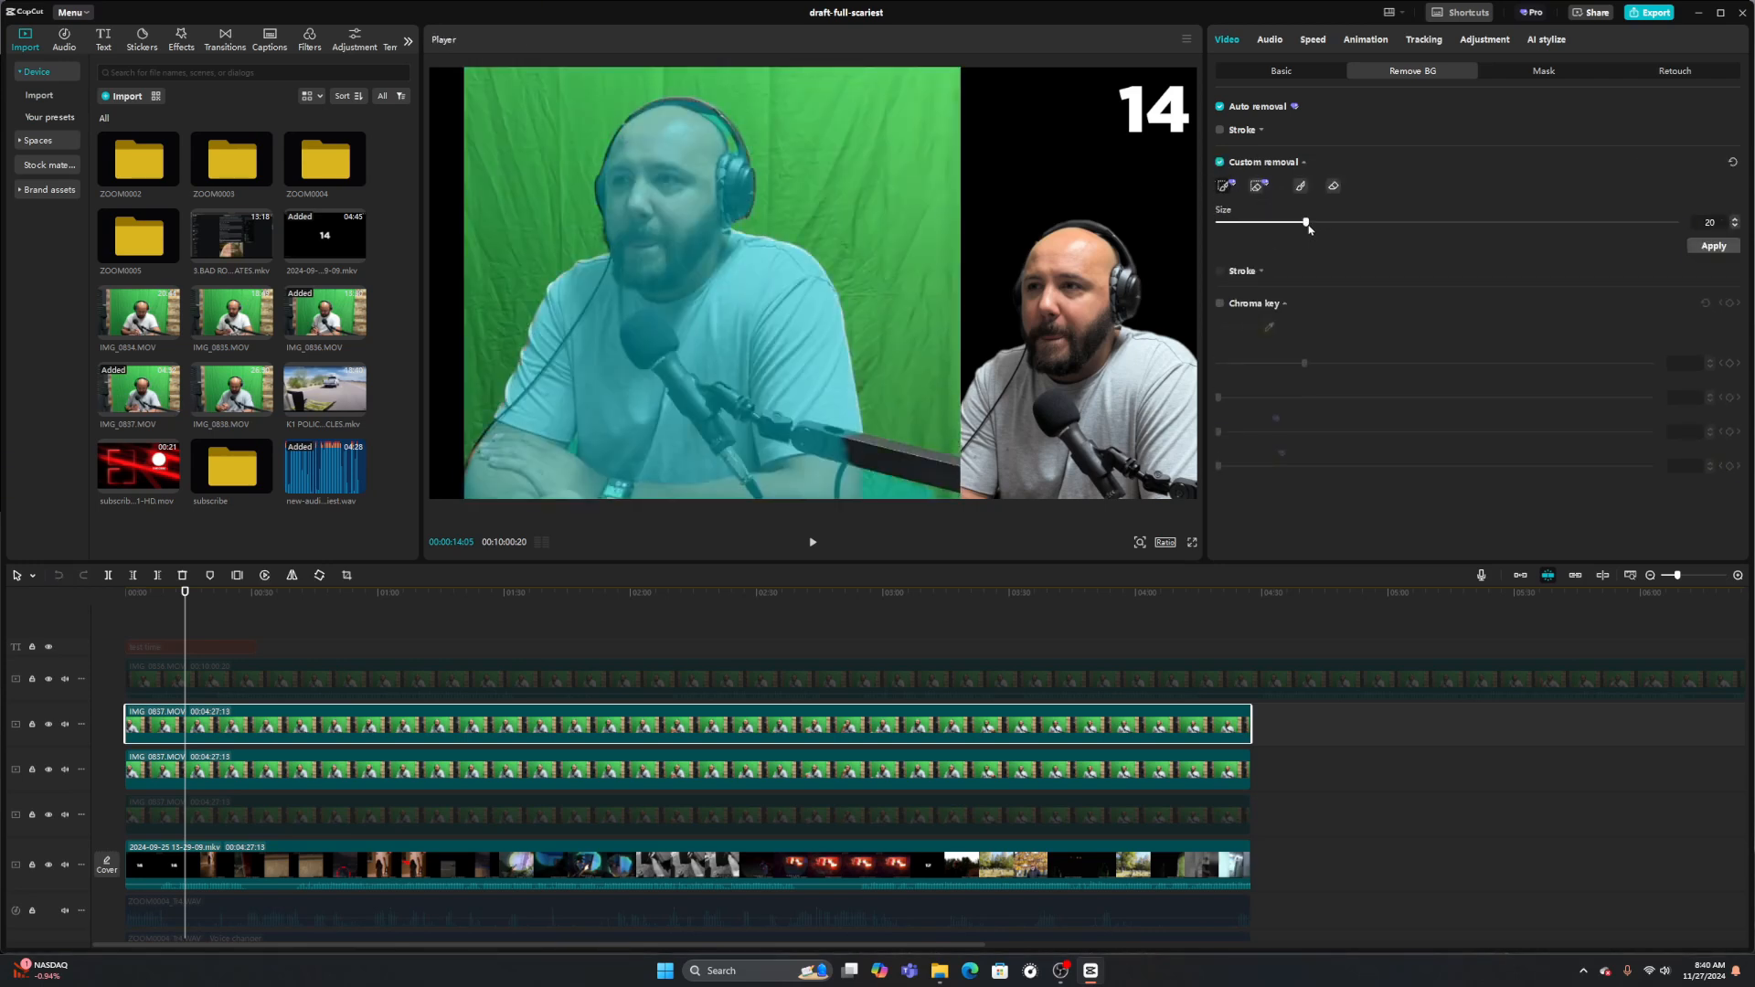
pyautogui.moveTo(1309, 228); pyautogui.dragTo(1405, 259)
pyautogui.click(1219, 163)
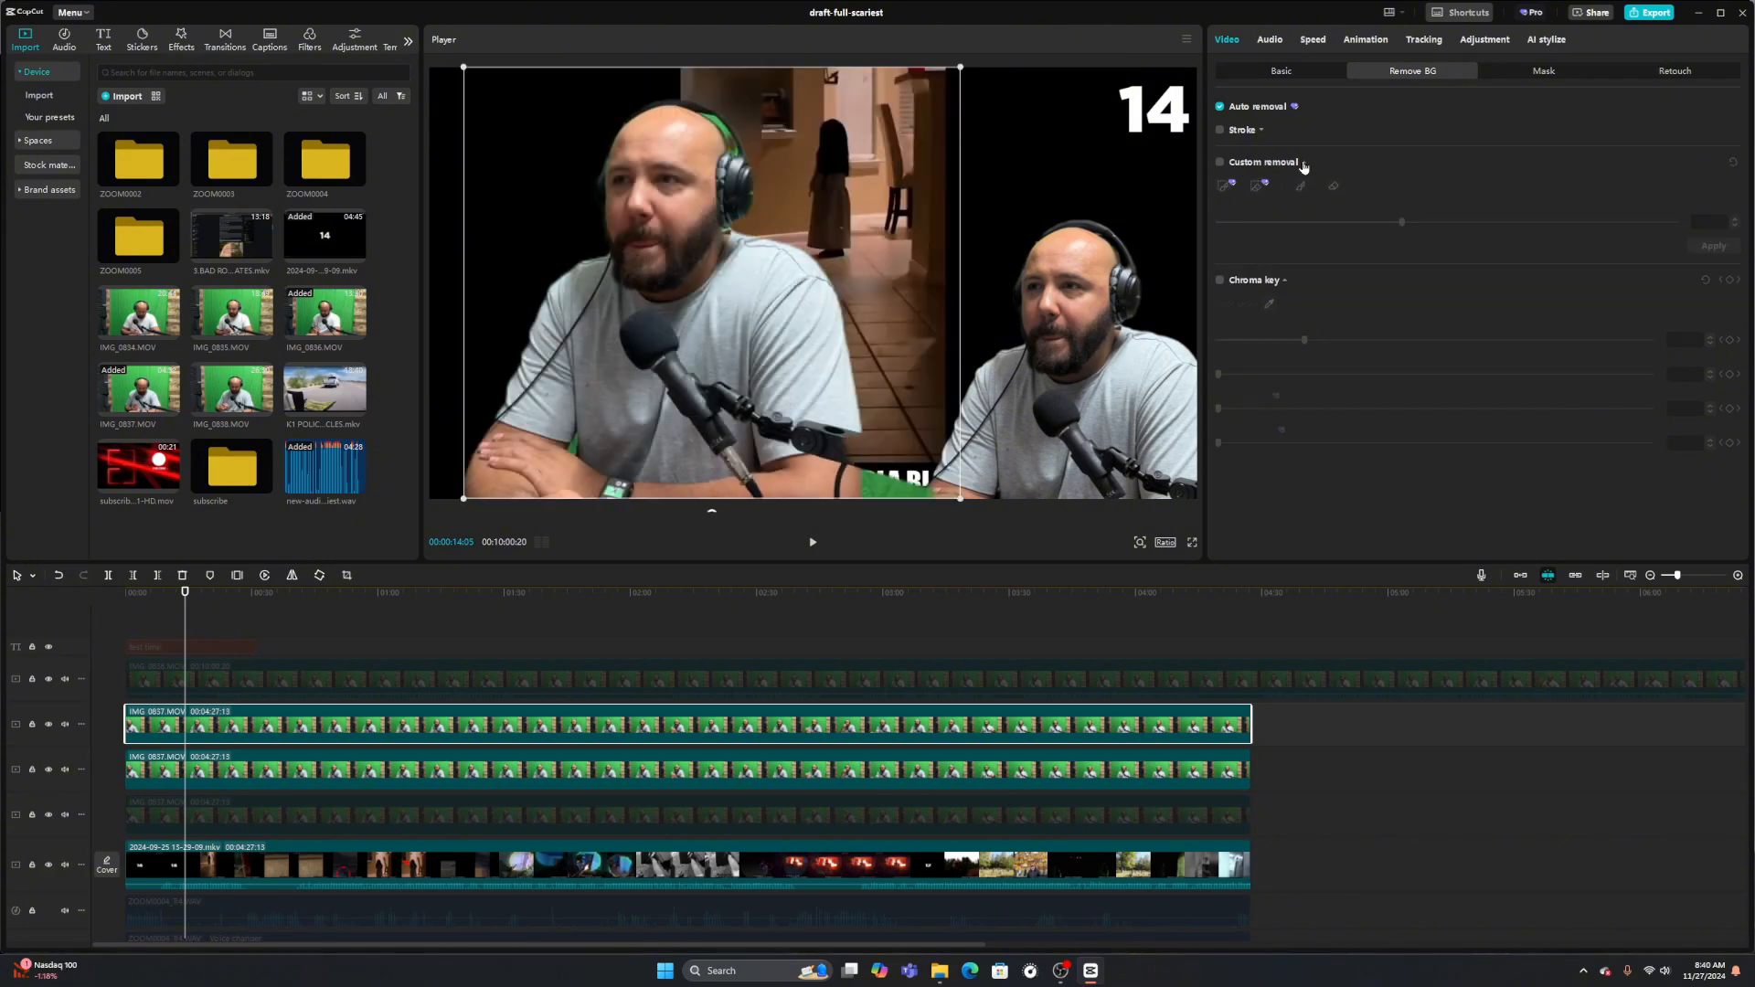
pyautogui.click(1220, 162)
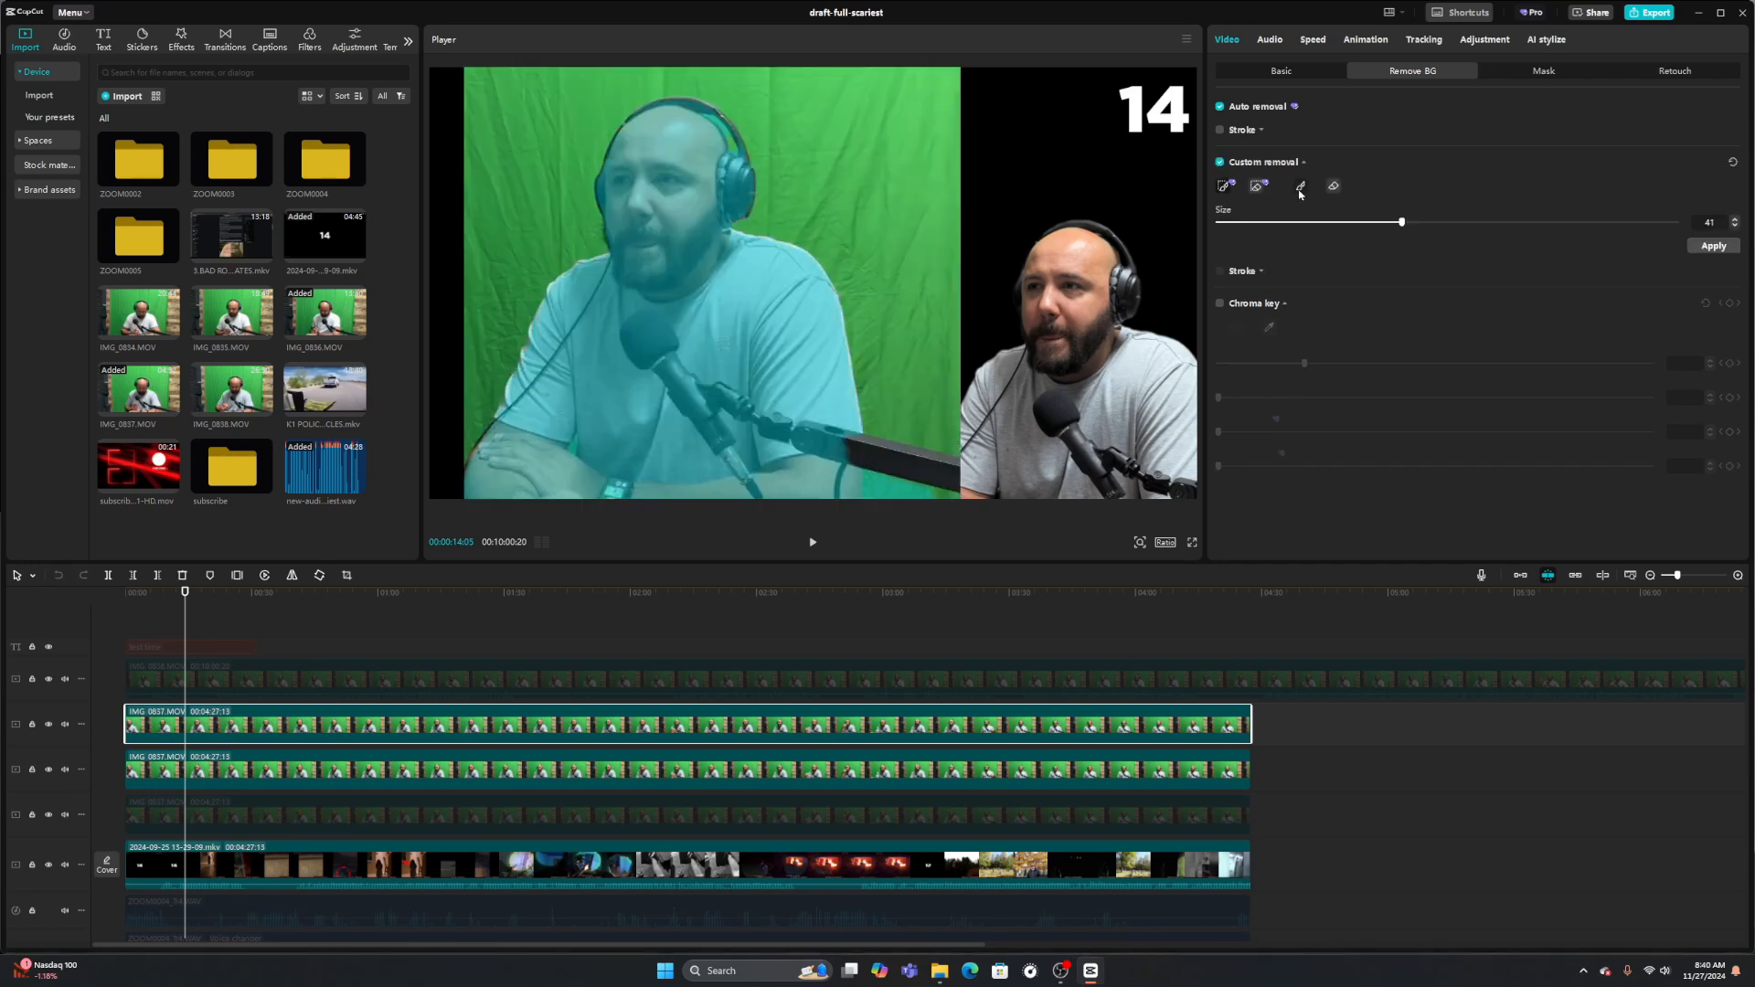
pyautogui.click(1220, 163)
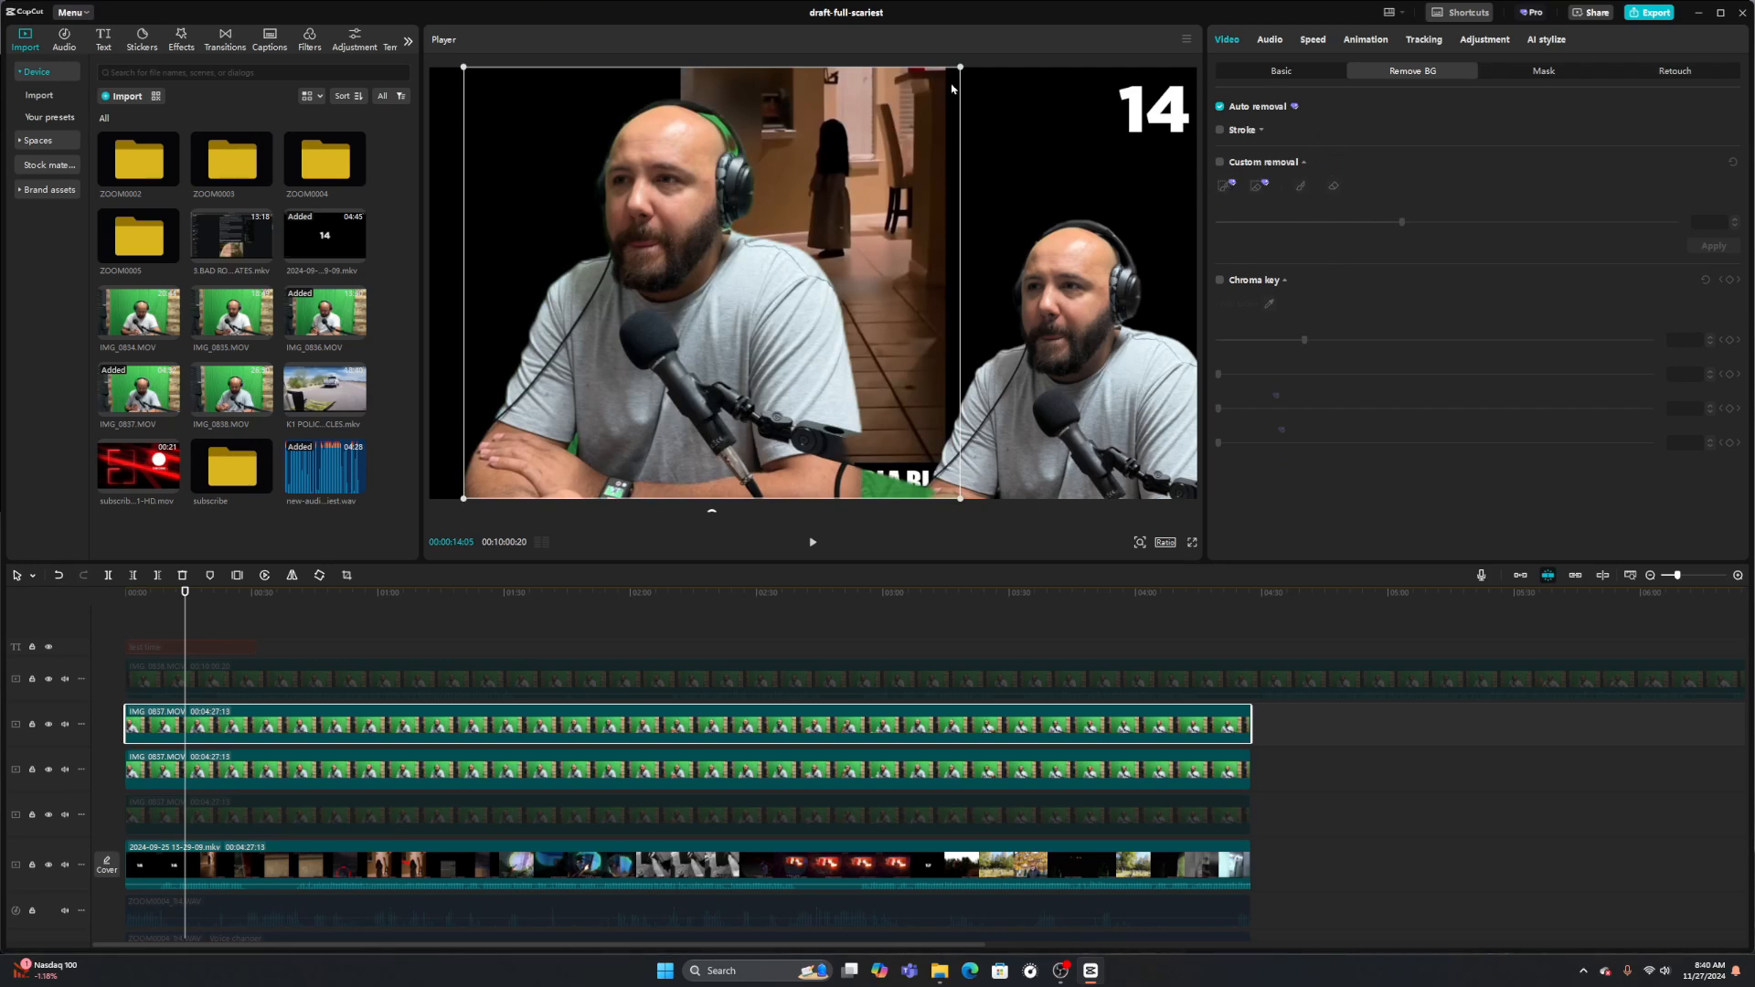
# Mirror the auto-removed upper camera clip, then reposition and enlarge it to cover the left half of the video frame
pyautogui.moveTo(960, 68); pyautogui.dragTo(980, 276)
pyautogui.moveTo(1087, 198); pyautogui.dragTo(1180, 119)
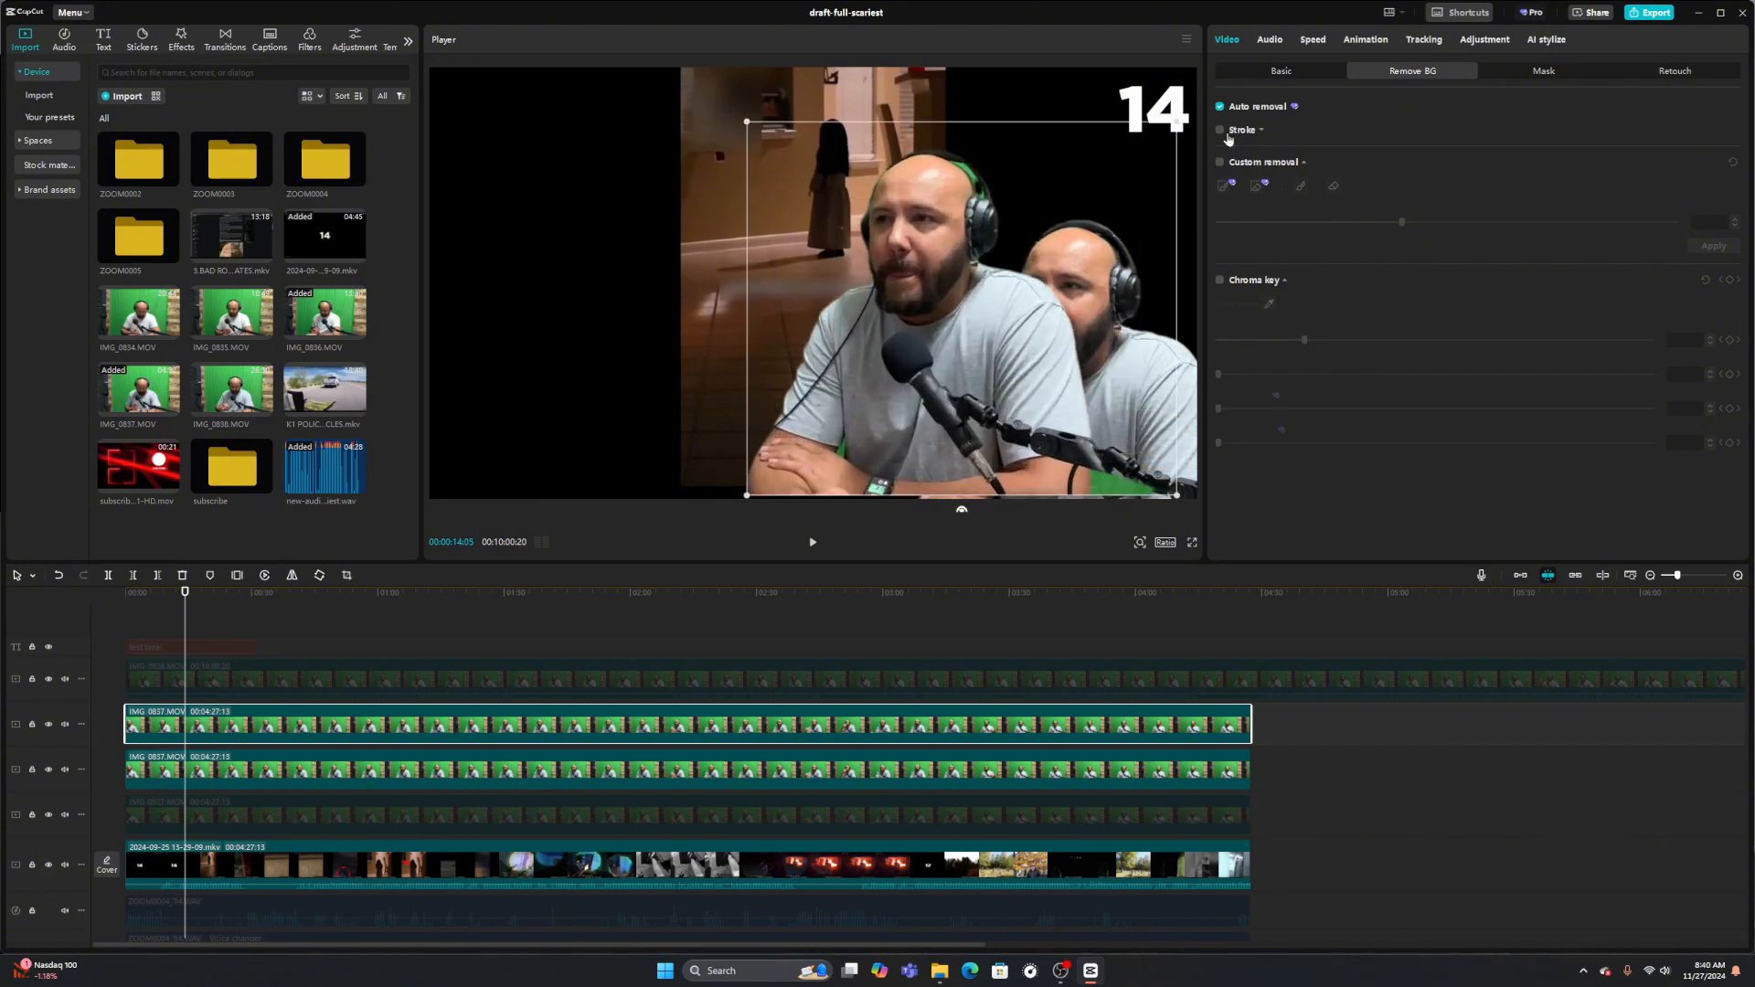
pyautogui.moveTo(1037, 331); pyautogui.dragTo(1056, 401)
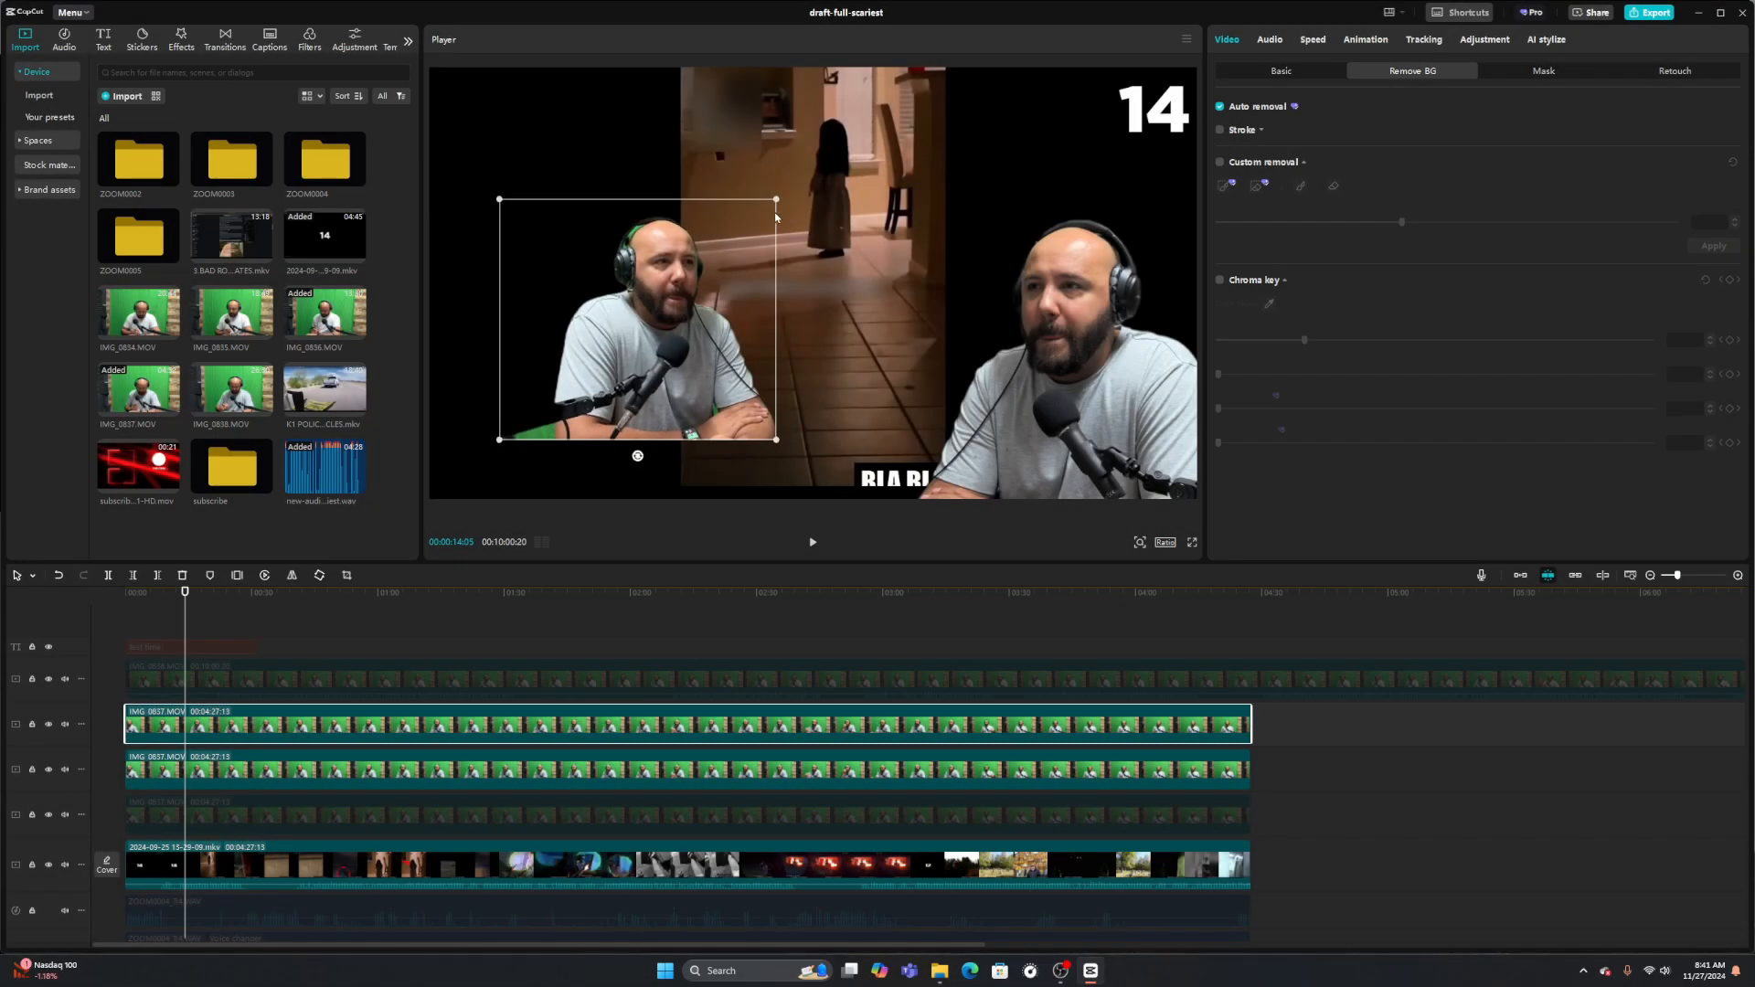
pyautogui.moveTo(805, 195); pyautogui.dragTo(975, 52)
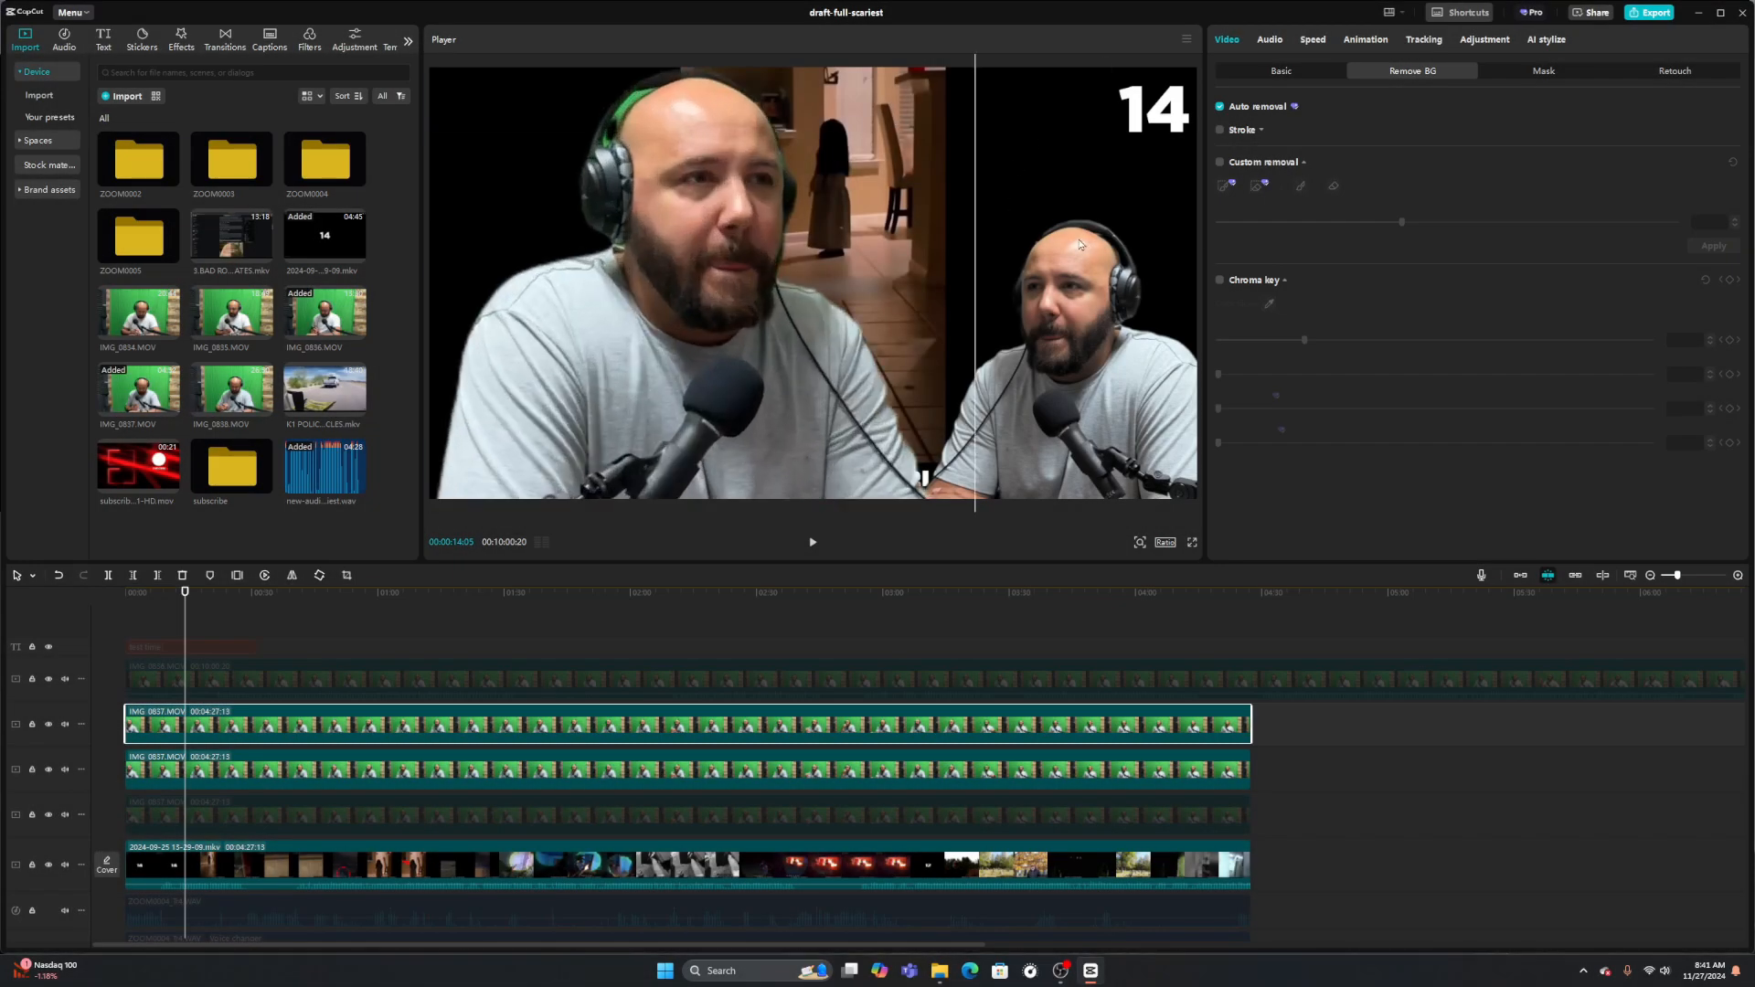
# Enlarge the chroma-keyed camera clip to match the auto-removed one and place it beside it in the right half of the video frame
pyautogui.click(1033, 274)
pyautogui.moveTo(909, 198); pyautogui.dragTo(764, 71)
pyautogui.moveTo(1073, 344); pyautogui.dragTo(1011, 330)
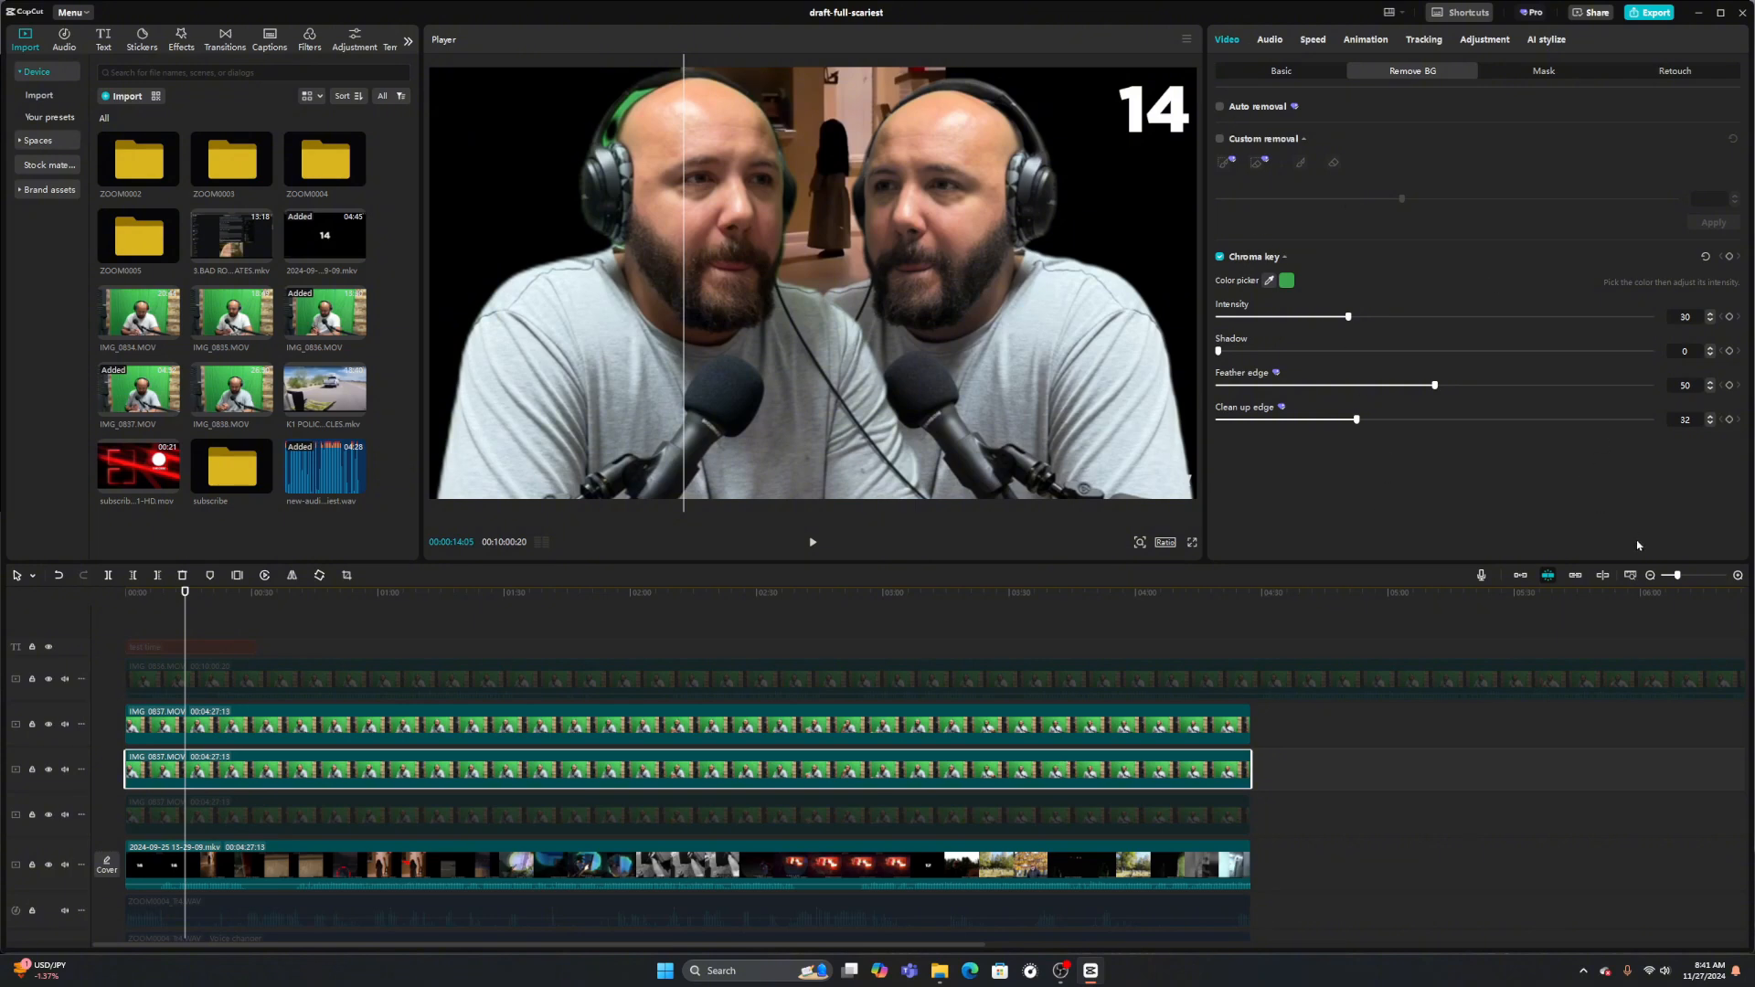
# Split the IMG_0838.MOV camera clip at 00:04:27:13, where the background video ends
pyautogui.click(1650, 575)
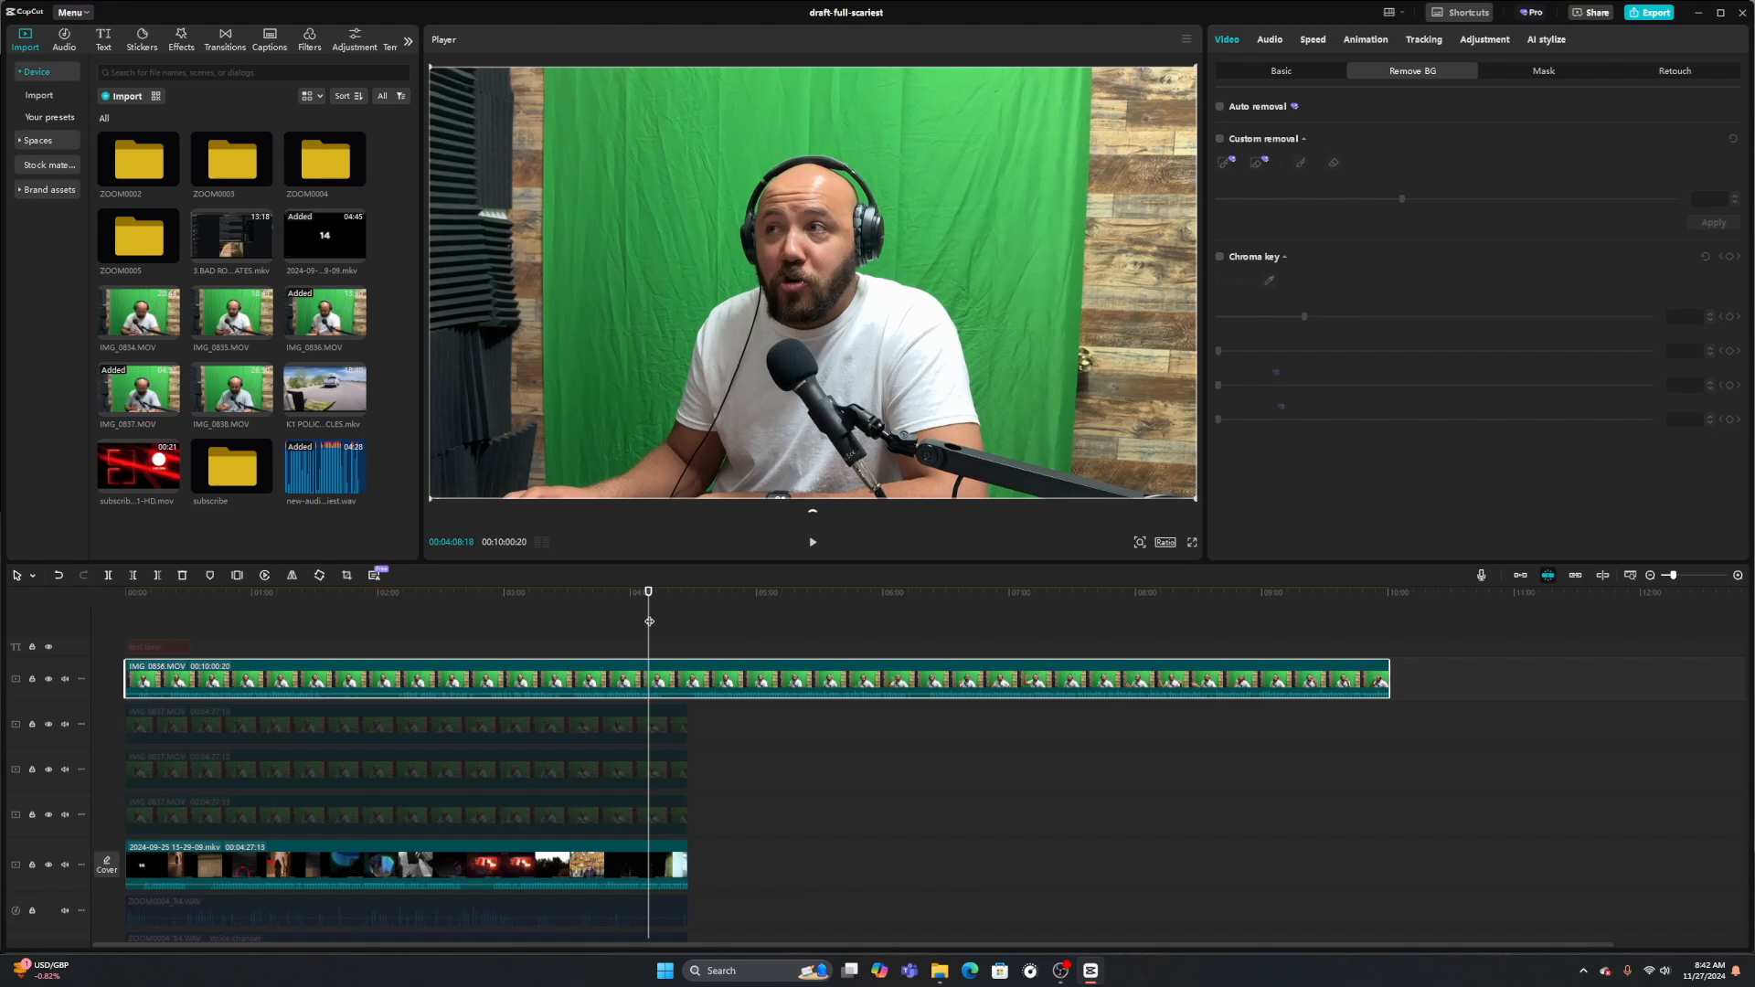
pyautogui.moveTo(649, 623); pyautogui.dragTo(684, 627)
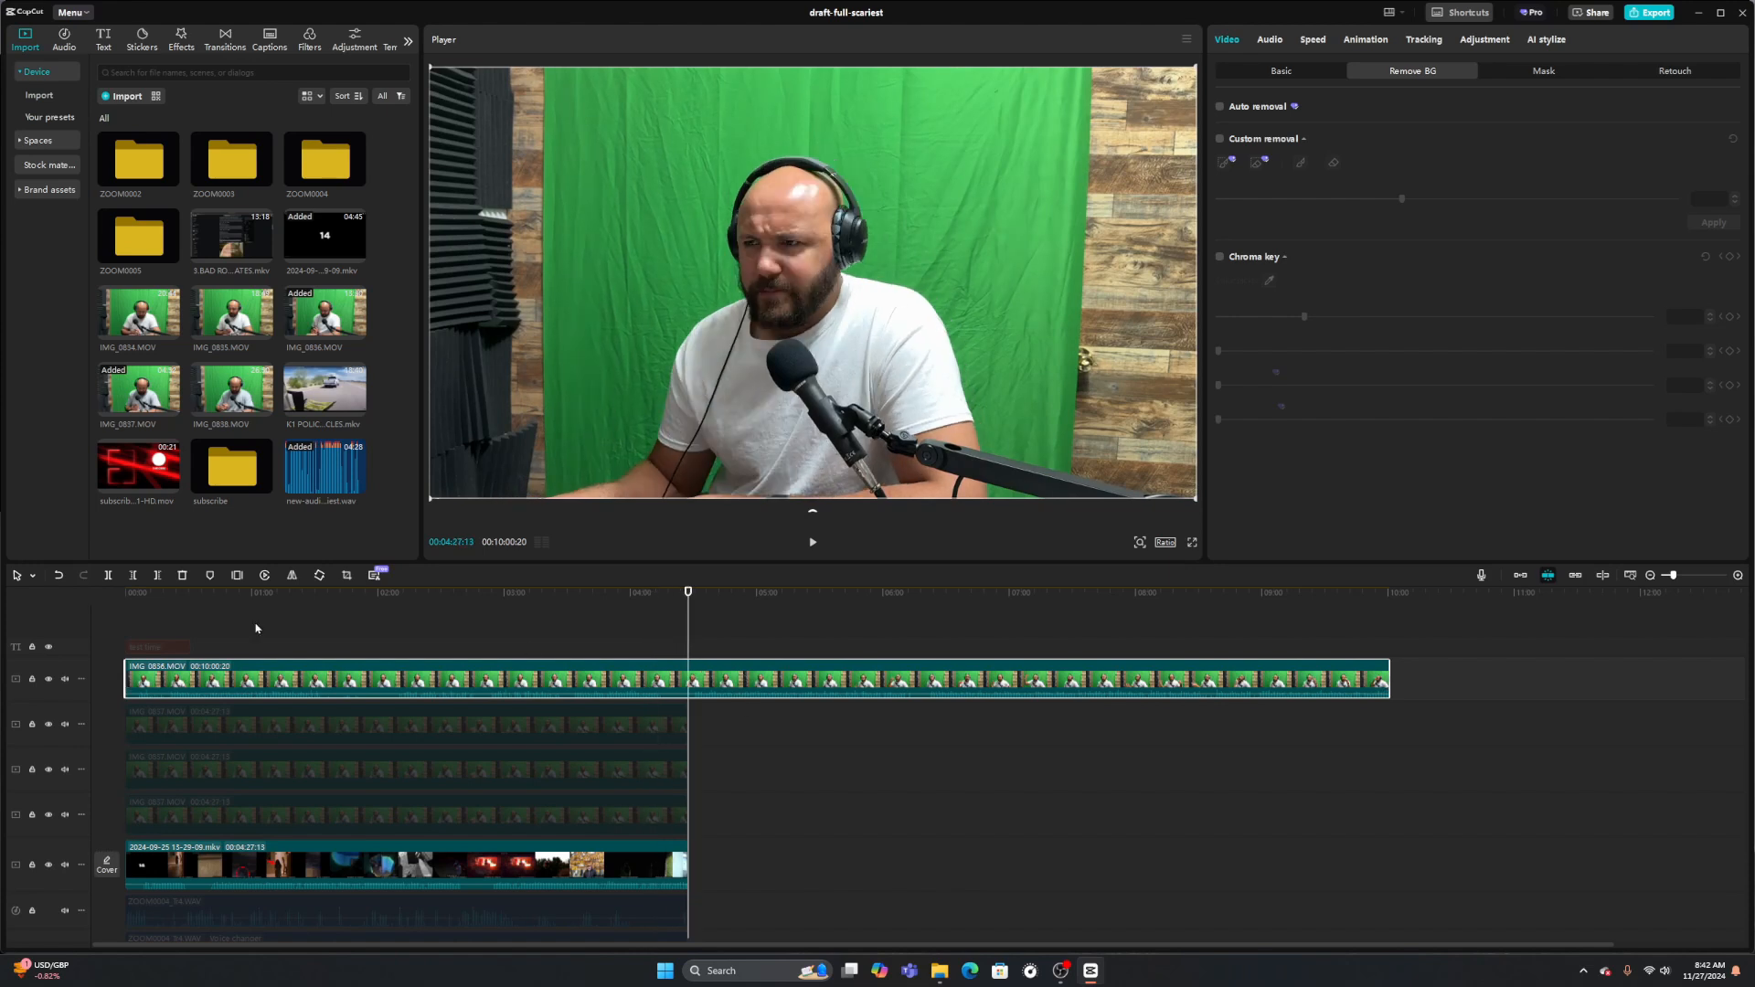
pyautogui.click(108, 575)
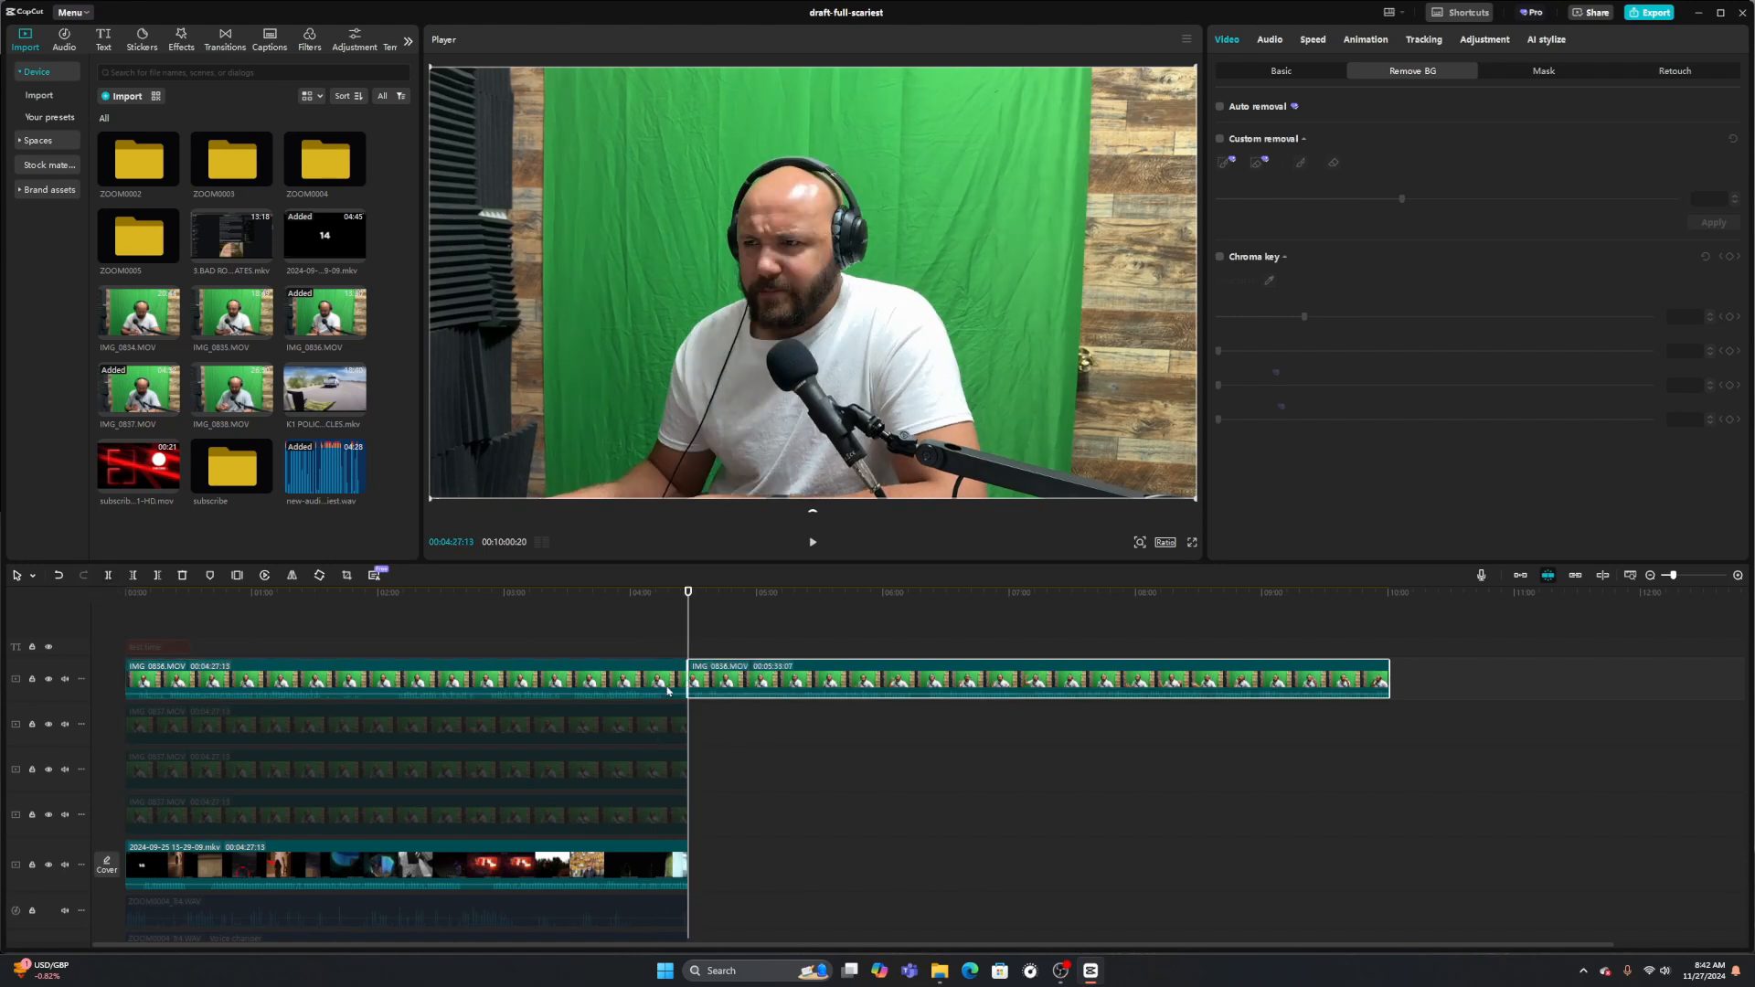
# Turn on Auto removal for the first part of the split IMG_0838.MOV clip, with the playhead at 00:03:49:21
pyautogui.click(608, 621)
pyautogui.click(656, 678)
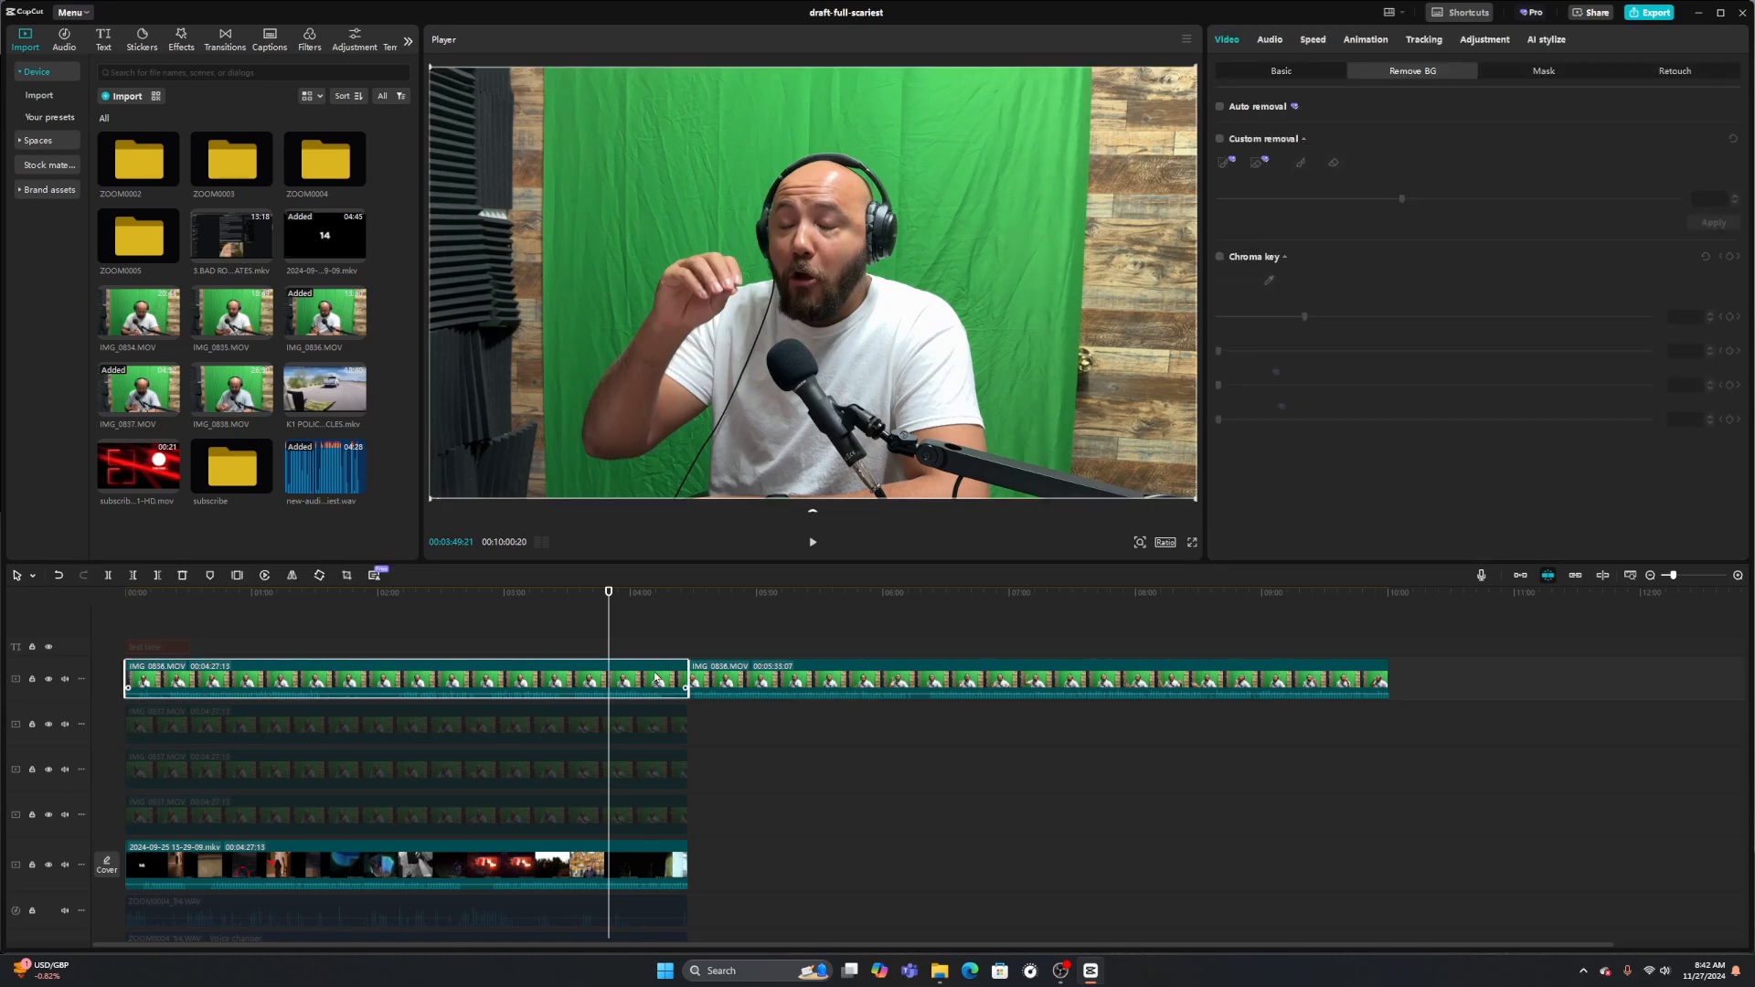
pyautogui.click(1221, 108)
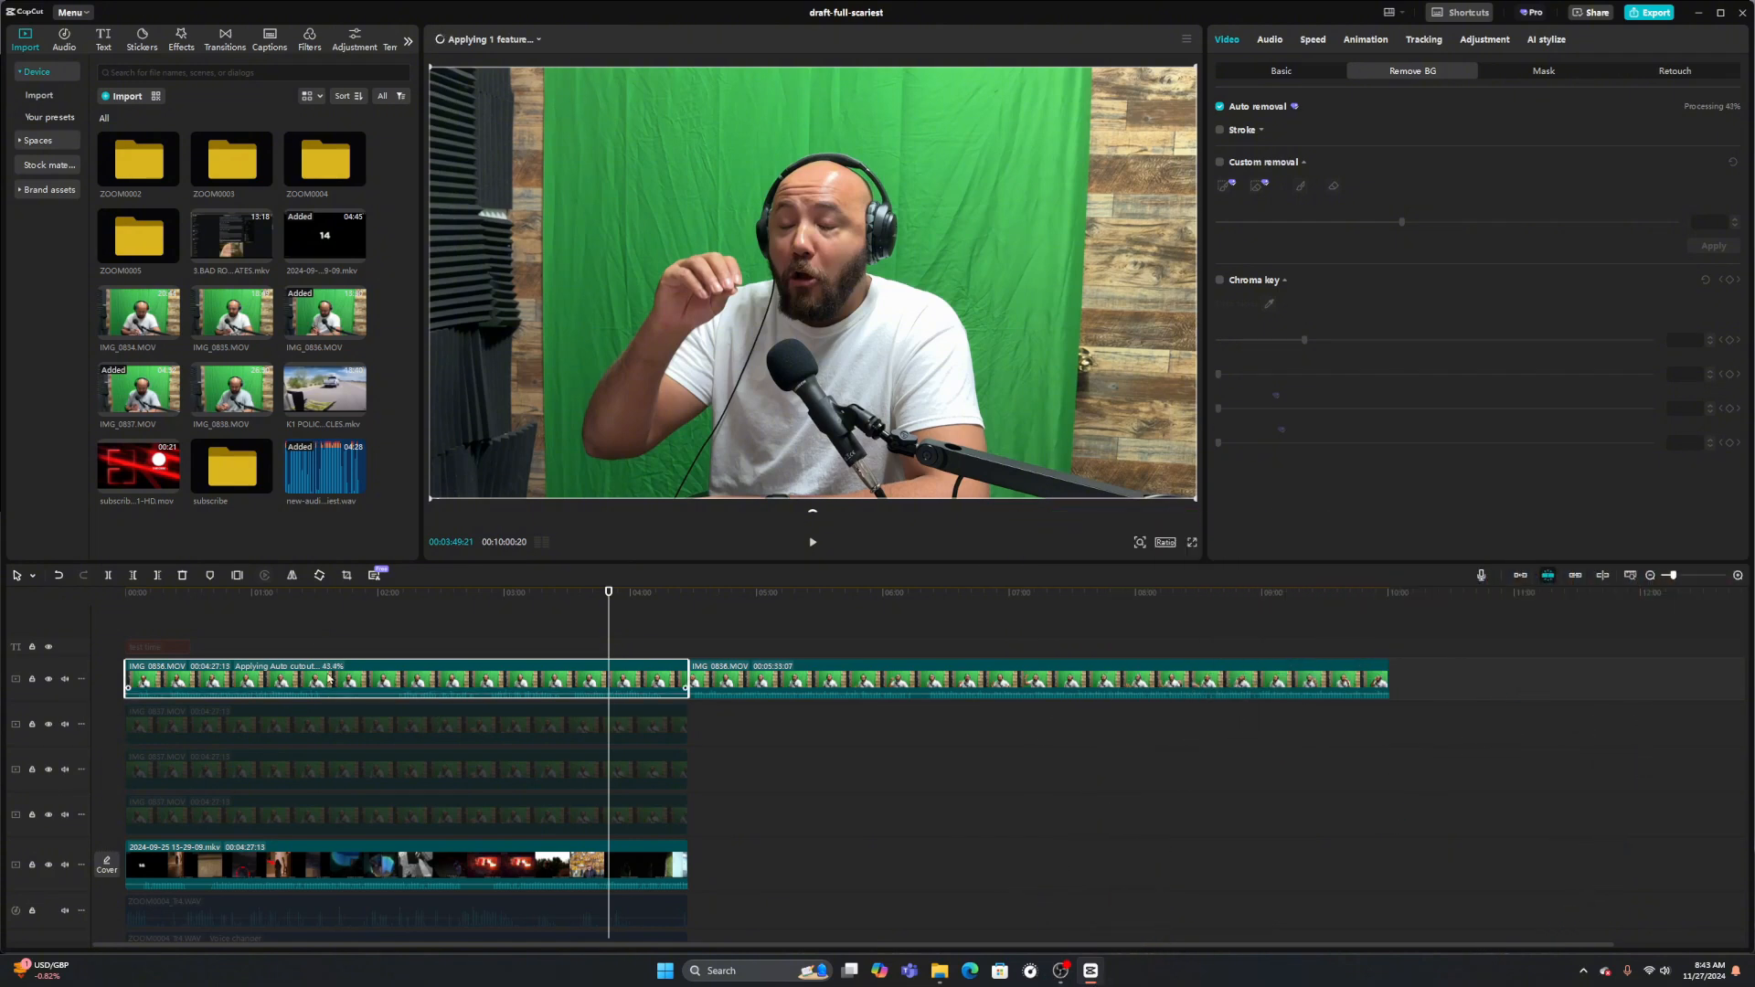
# Open Task Manager and move its window aside to examine system activity while the automatic removal is processing
pyautogui.click(666, 972)
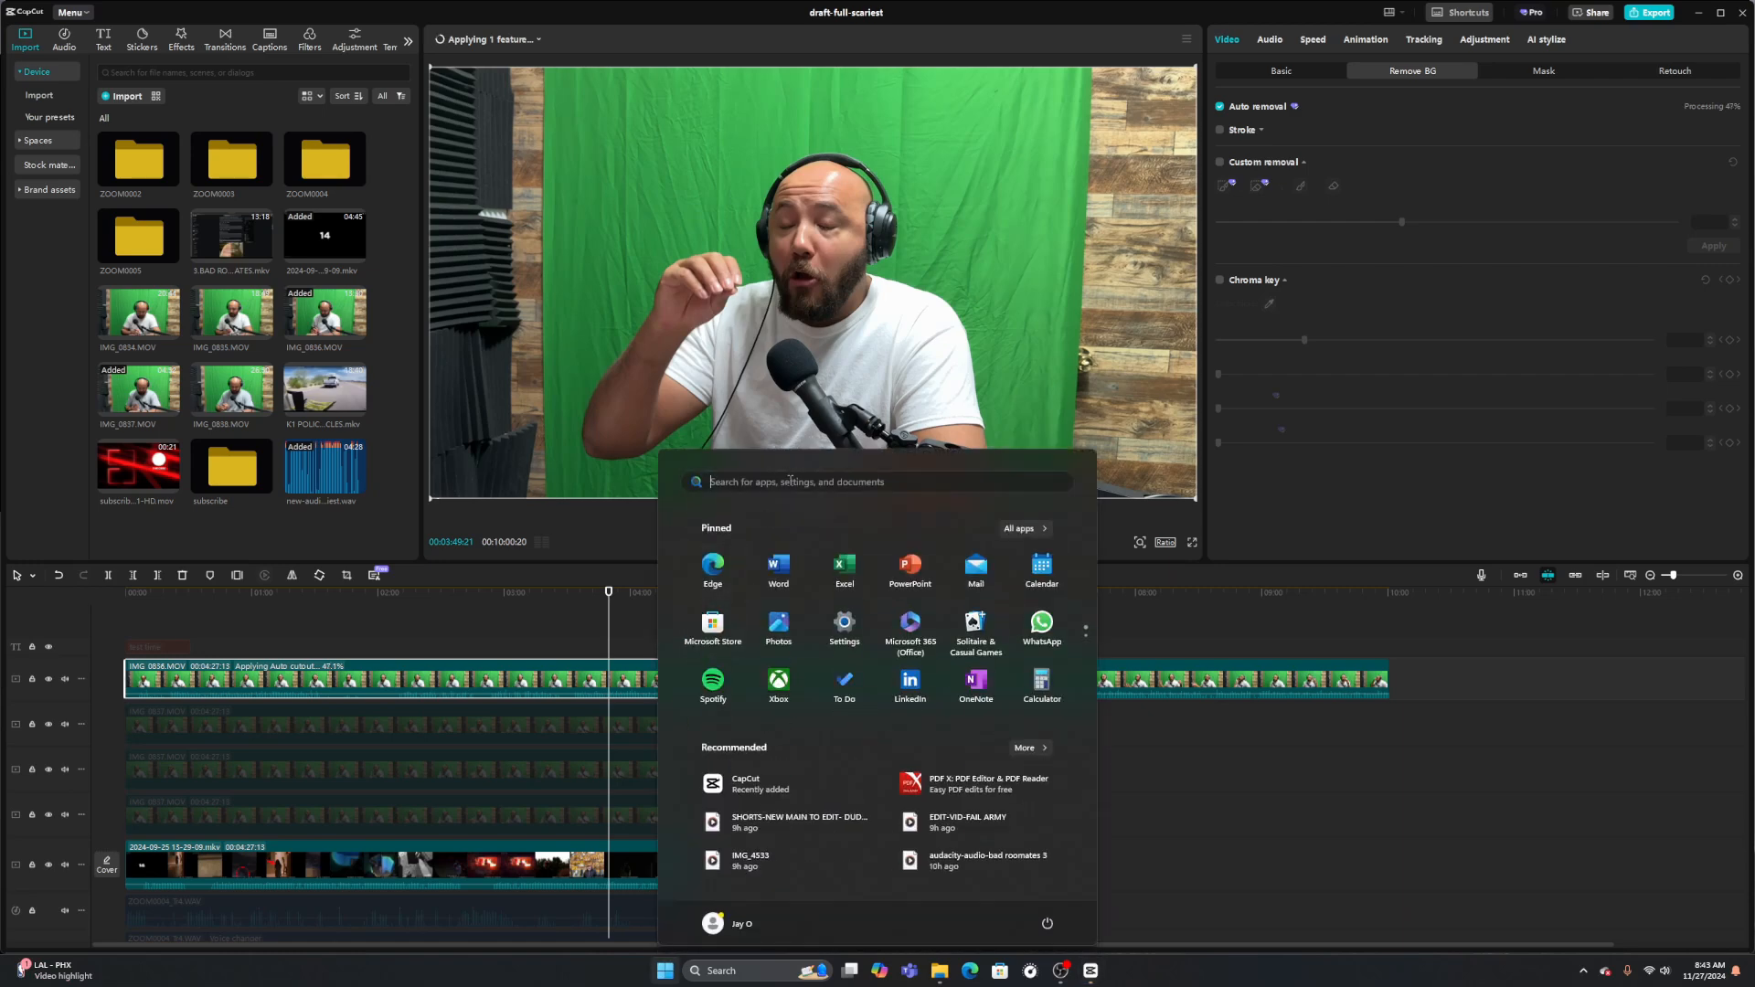
pyautogui.write('task')
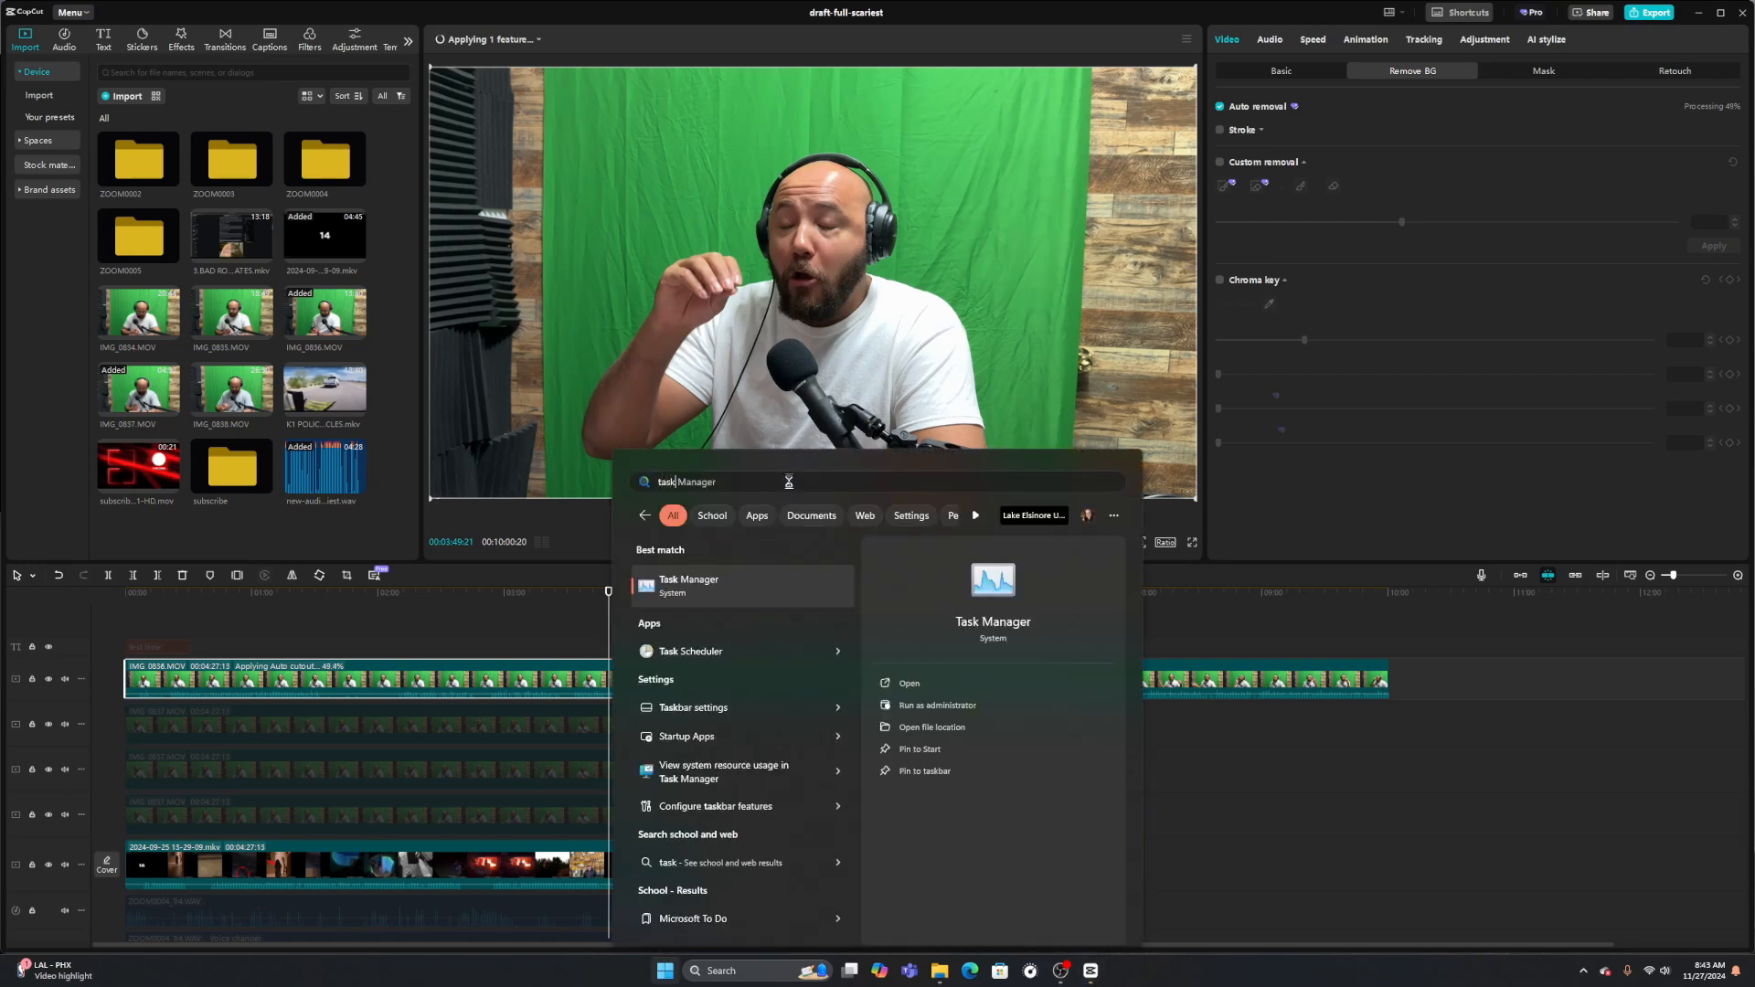
pyautogui.click(713, 592)
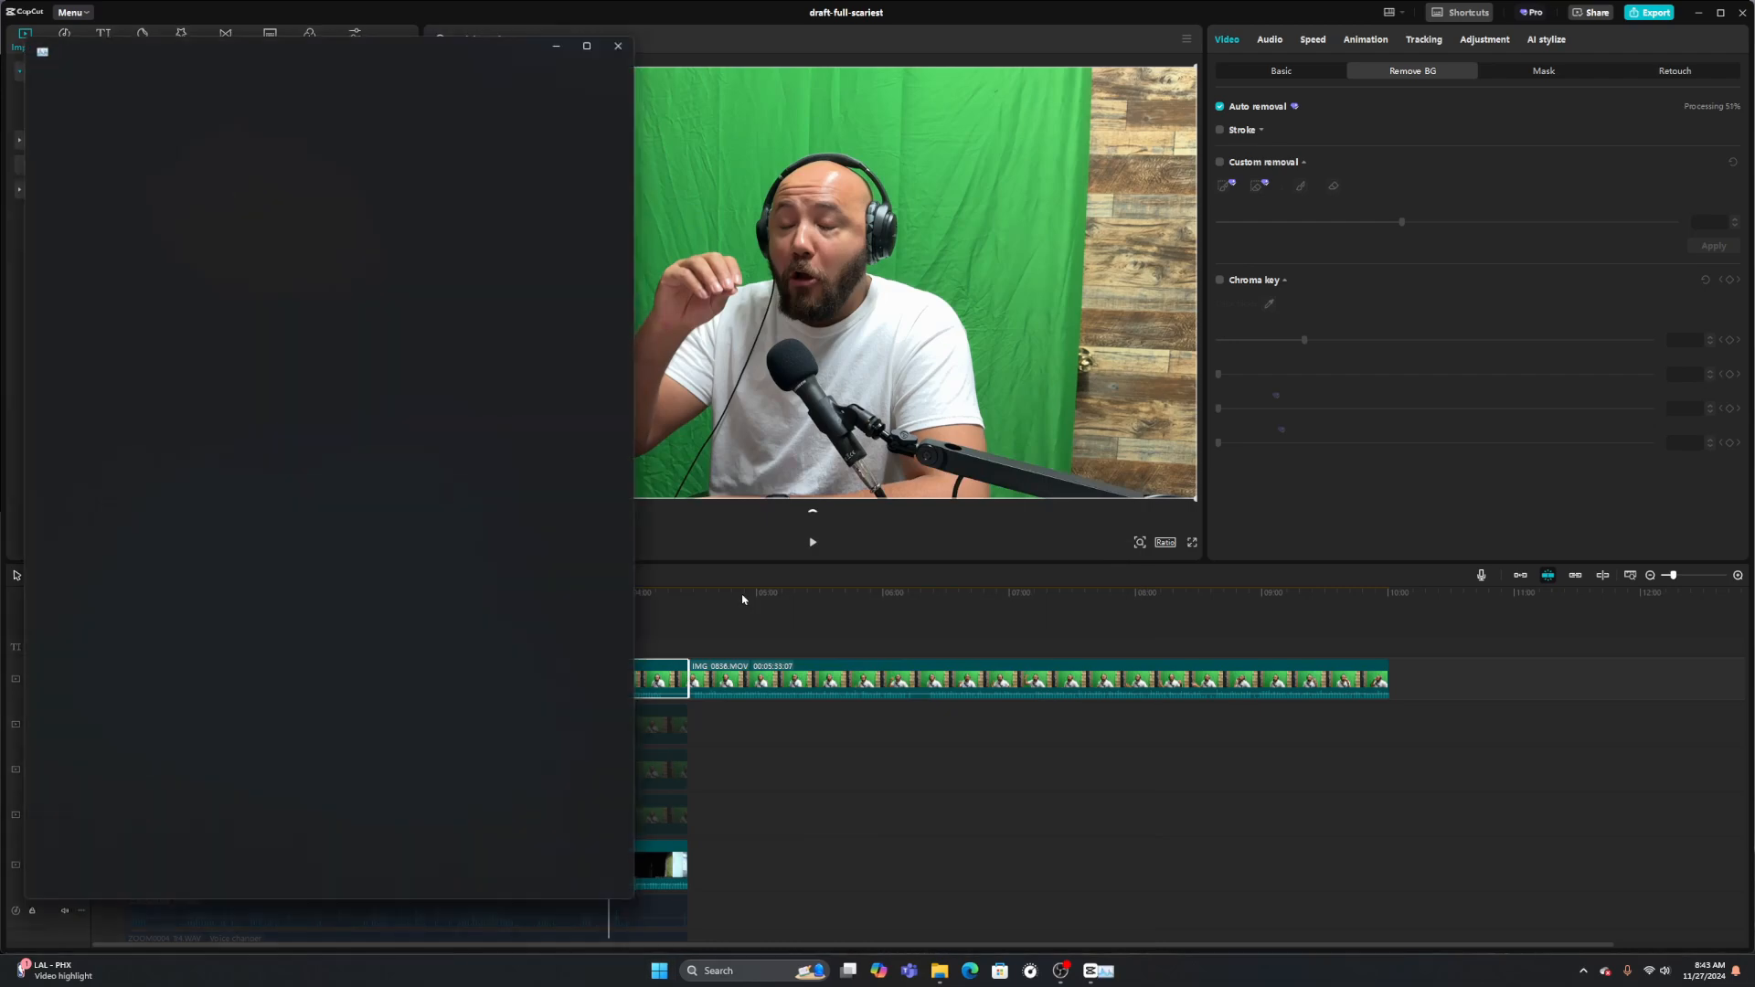
pyautogui.moveTo(445, 38); pyautogui.dragTo(1263, 99)
pyautogui.click(859, 202)
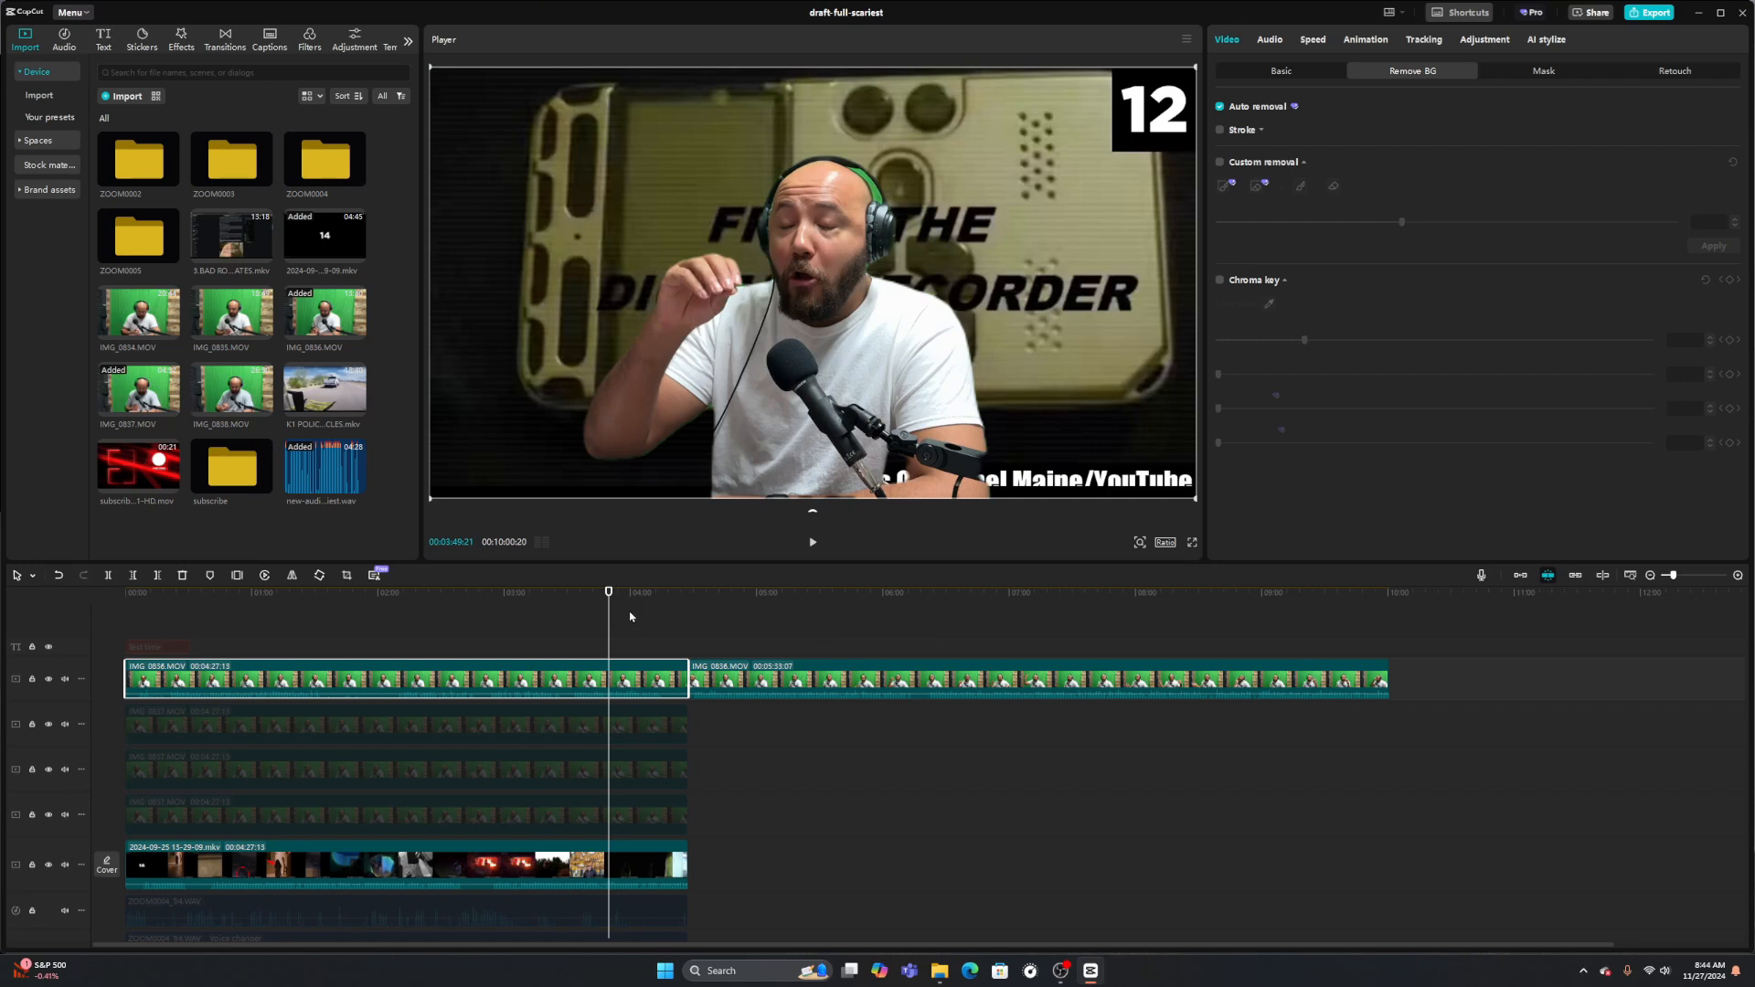
# Inspect the auto-removed clip at about 00:03:41 and 00:03:51, toggling its chroma key on and off
pyautogui.moveTo(608, 614); pyautogui.dragTo(591, 620)
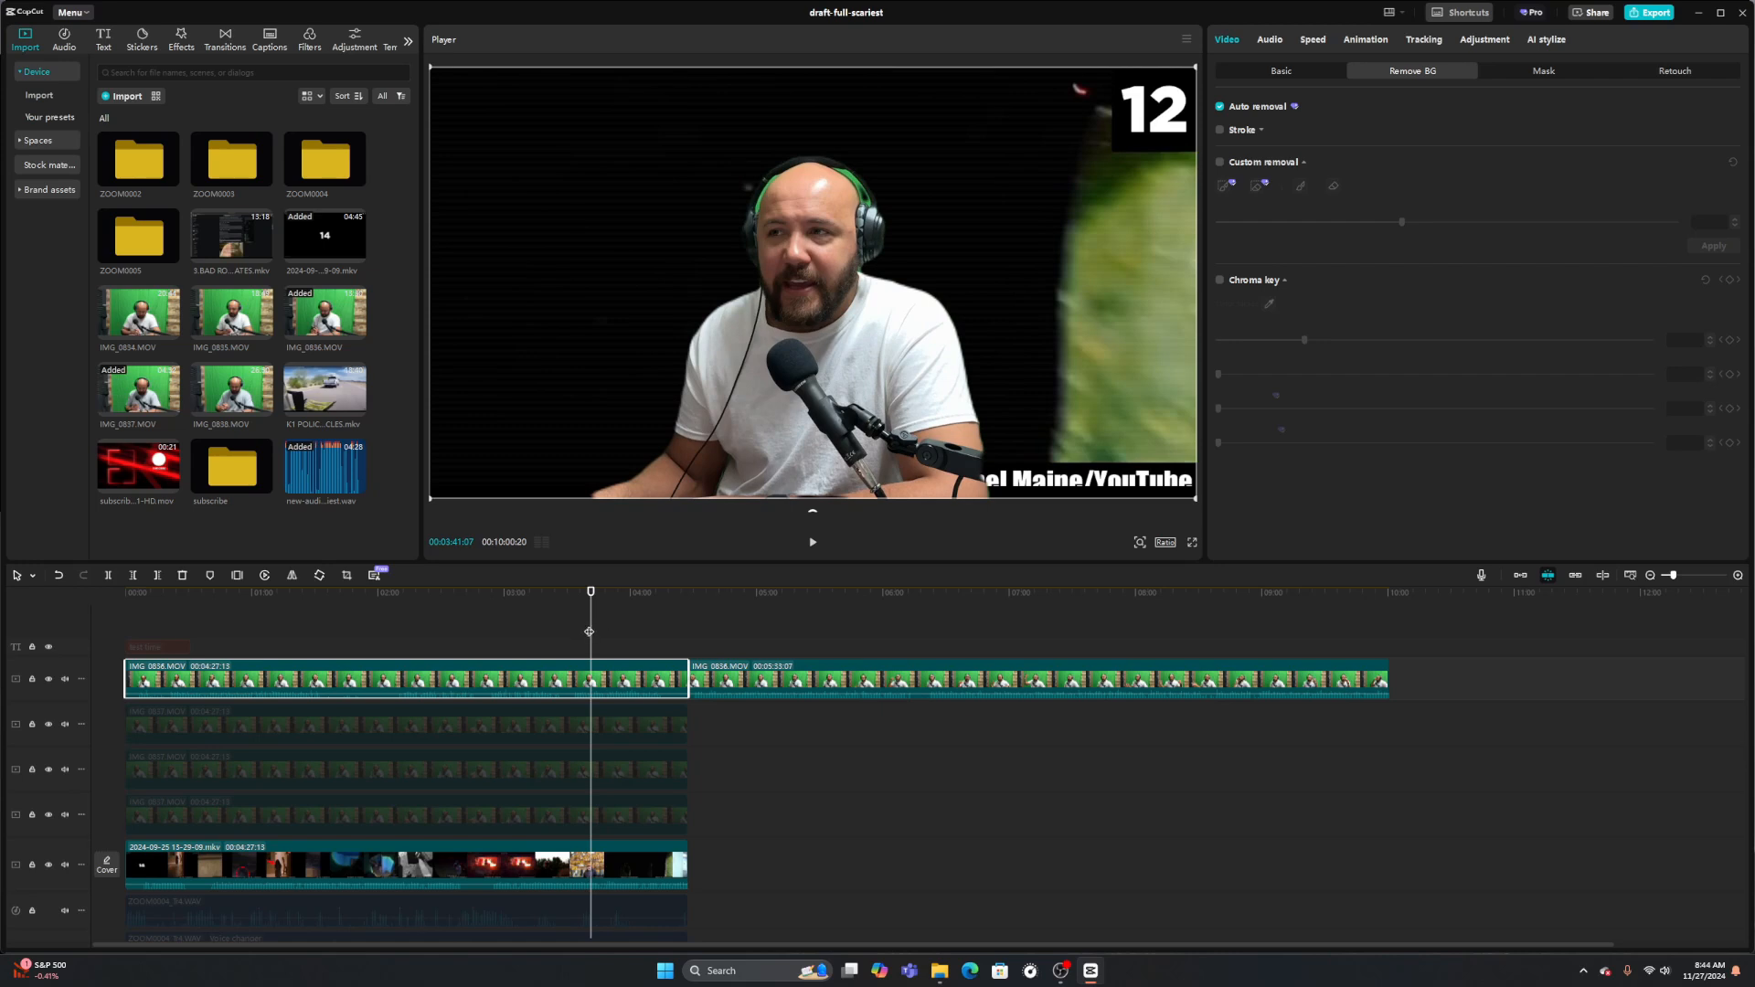
pyautogui.moveTo(591, 634)
pyautogui.mouseDown()
pyautogui.moveTo(567, 640)
pyautogui.moveTo(612, 641)
pyautogui.mouseUp()
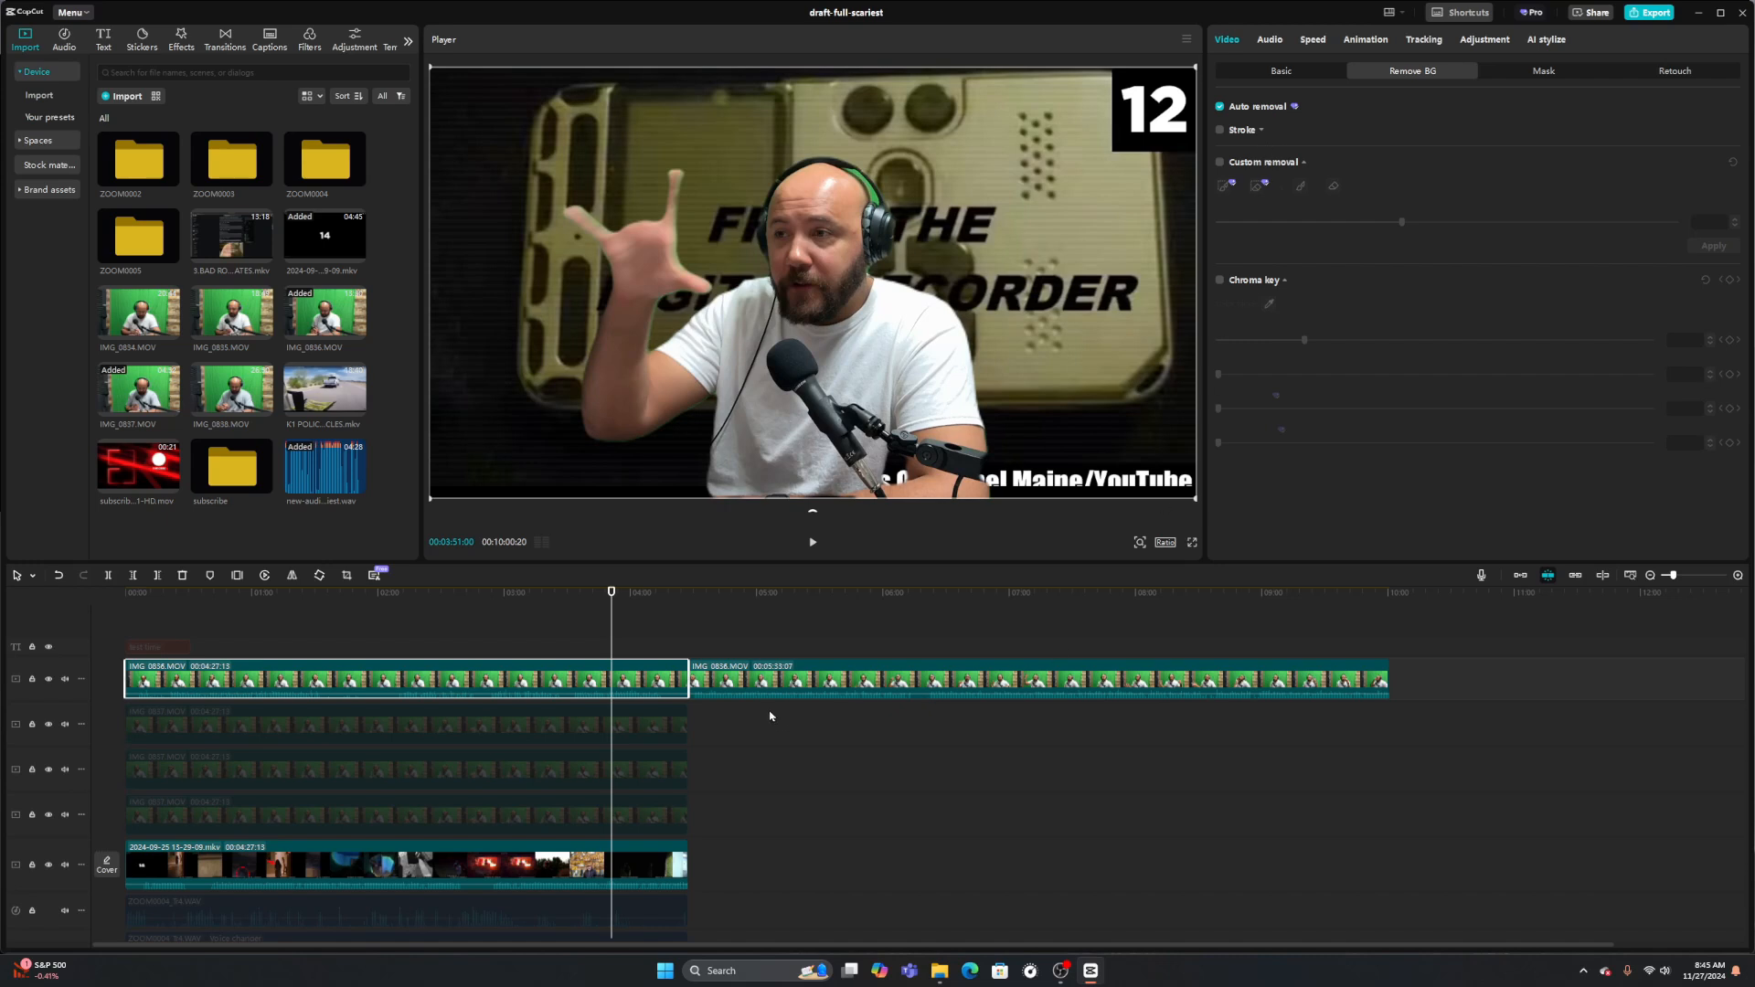
pyautogui.click(1219, 279)
pyautogui.click(1220, 280)
# Show the basic audio settings of the auto-removed first part of the IMG_0838.MOV clip
pyautogui.click(1662, 576)
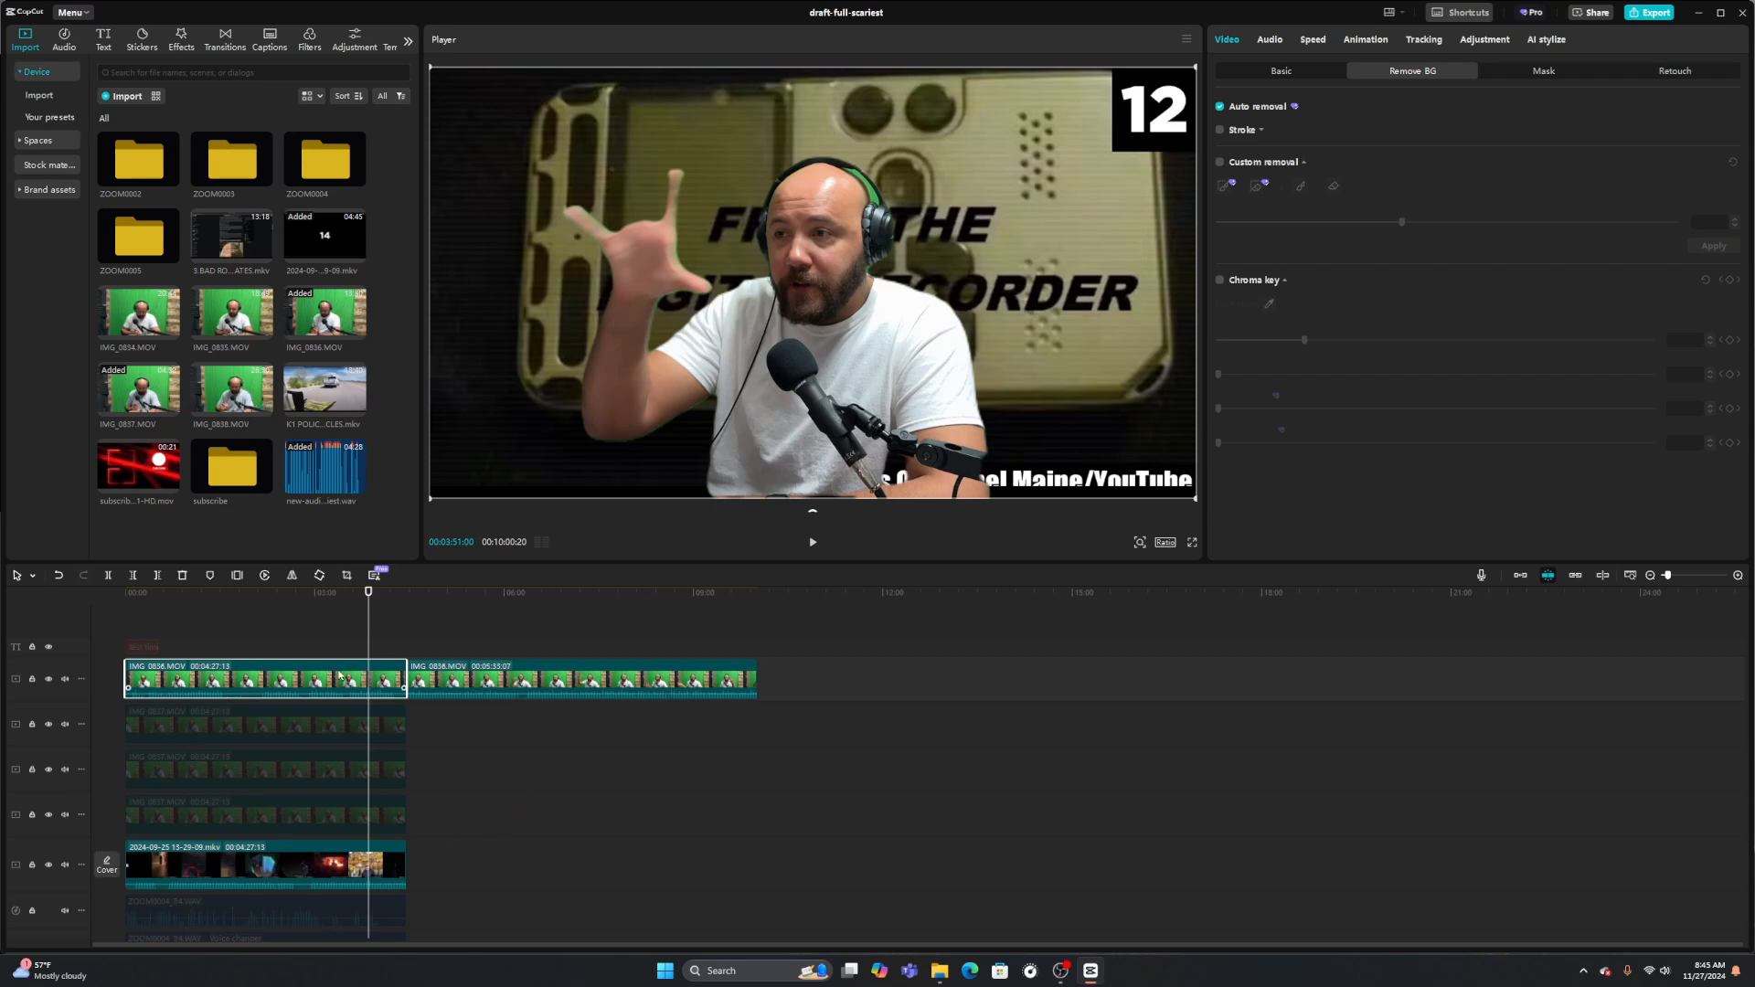
pyautogui.click(1267, 41)
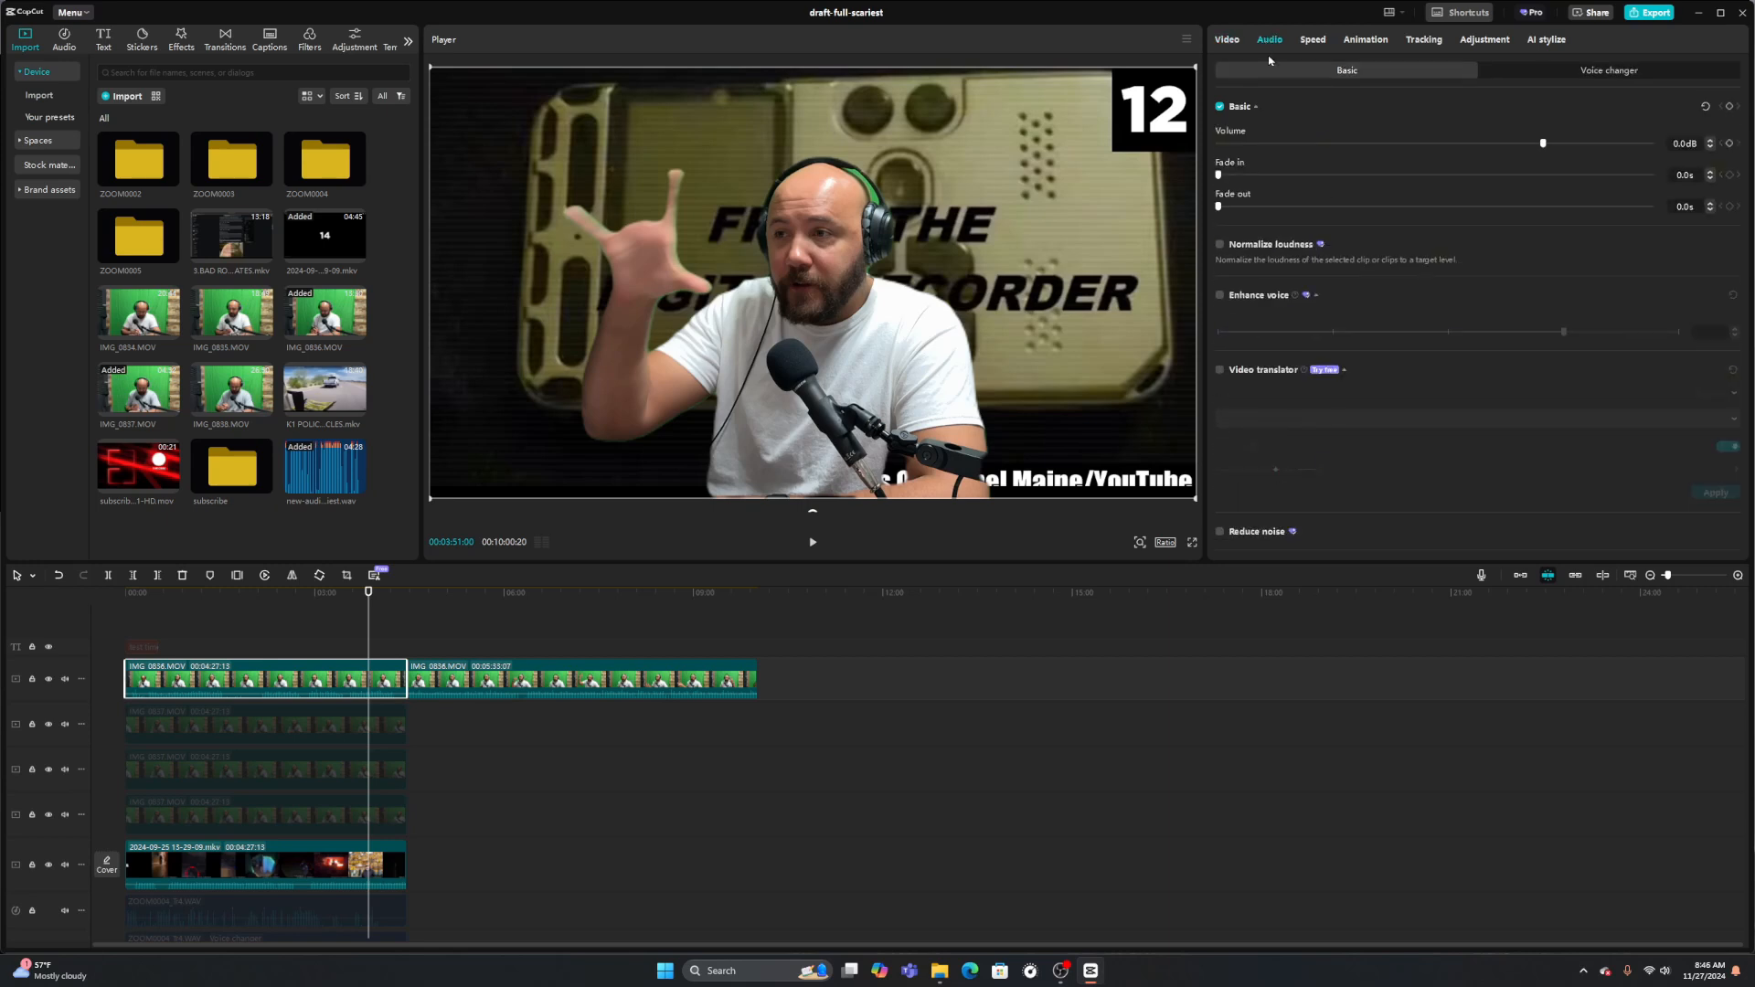